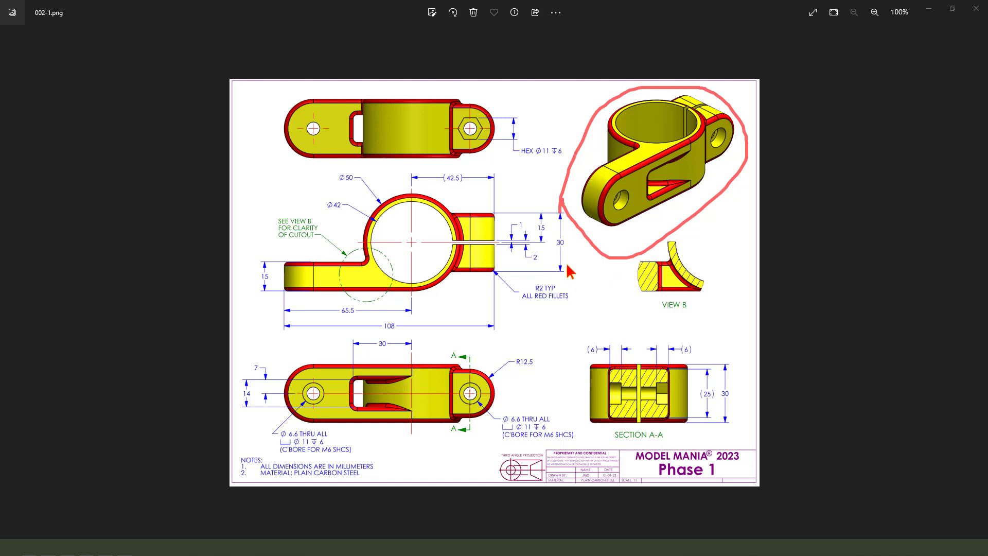
Examine the views and dimensions of the Model Mania 2023 Phase 1 drawing, and switch to NX
{"action": "left_click_drag", "start_coordinate": [564, 265], "coordinate": [742, 266]}
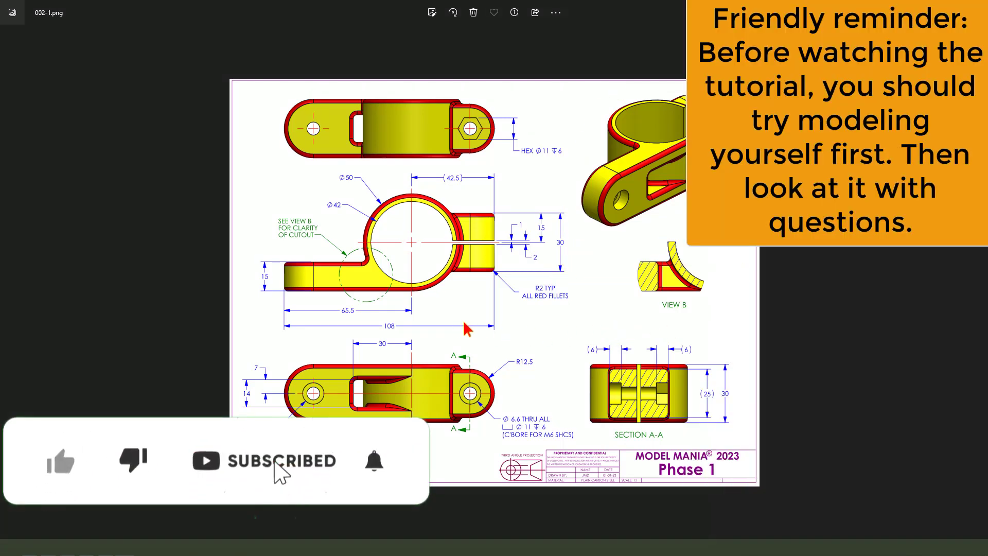
{"action": "left_click_drag", "start_coordinate": [497, 295], "coordinate": [522, 260]}
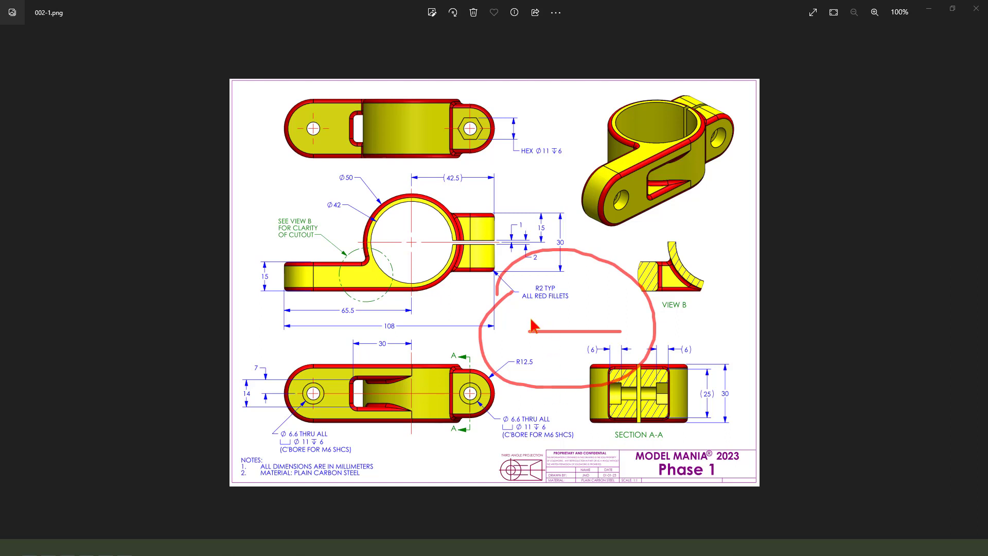
{"action": "key", "text": "Escape"}
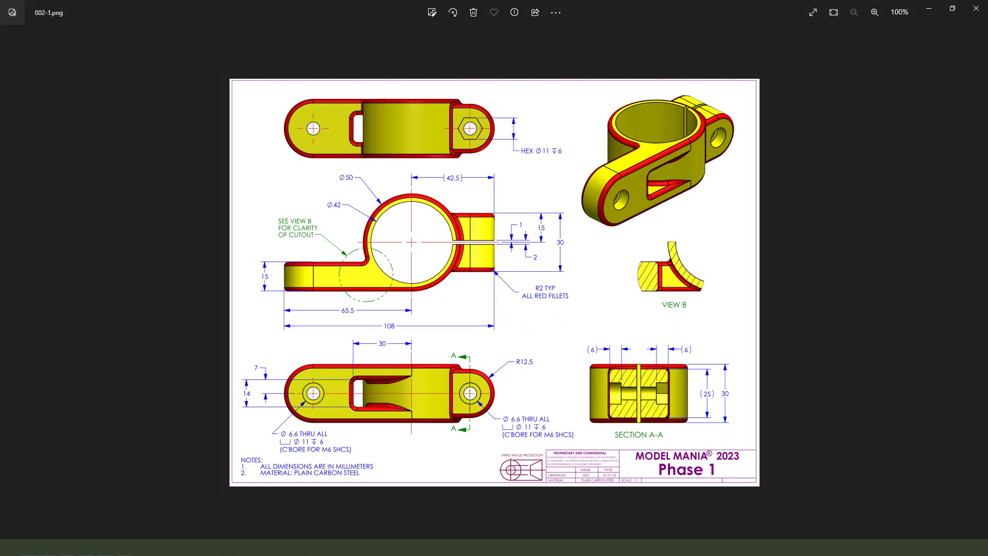
{"action": "key", "text": "alt+Tab"}
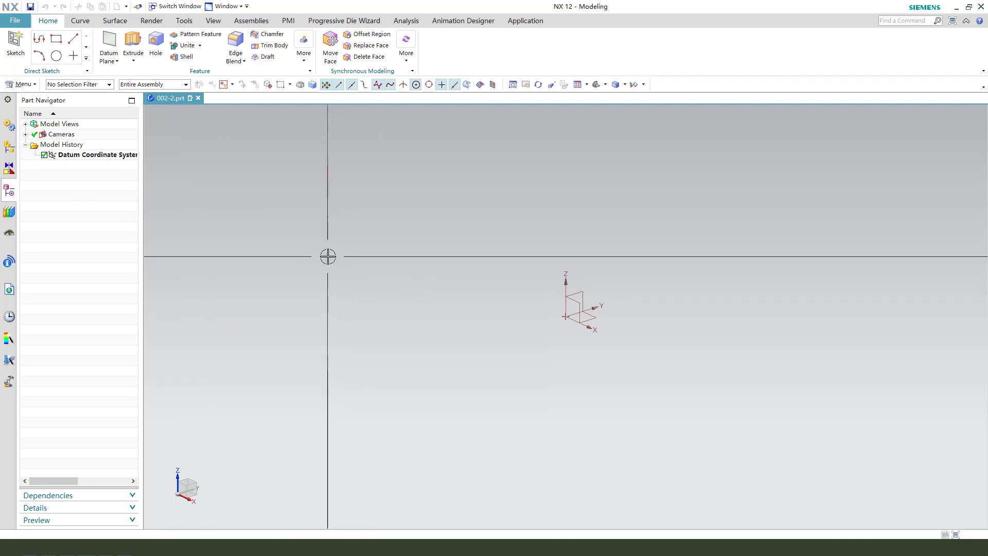
Sketch a 50 mm diameter circle centred on the origin of the XY plane as the section of a new Extrude
{"action": "left_click", "coordinate": [133, 51]}
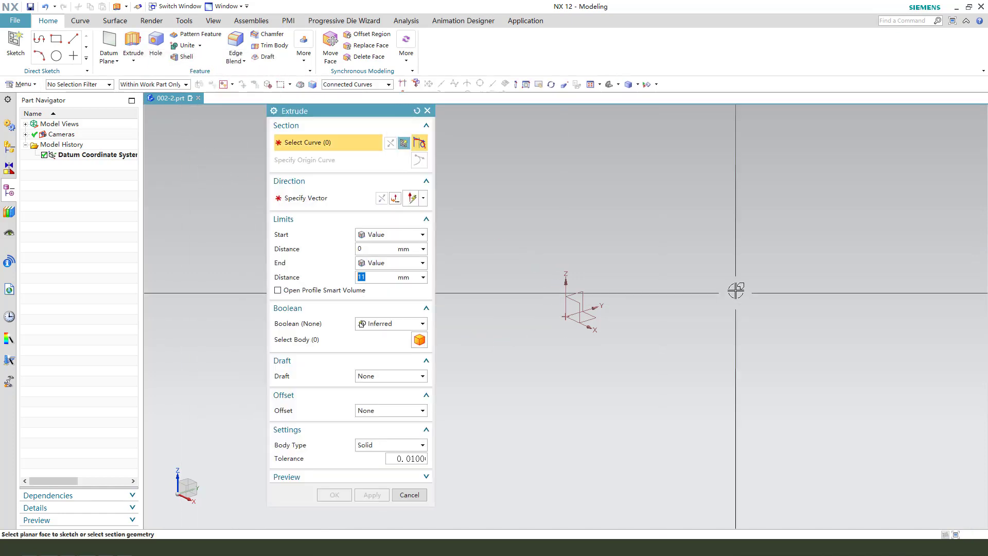
{"action": "left_click_drag", "start_coordinate": [395, 113], "coordinate": [838, 118]}
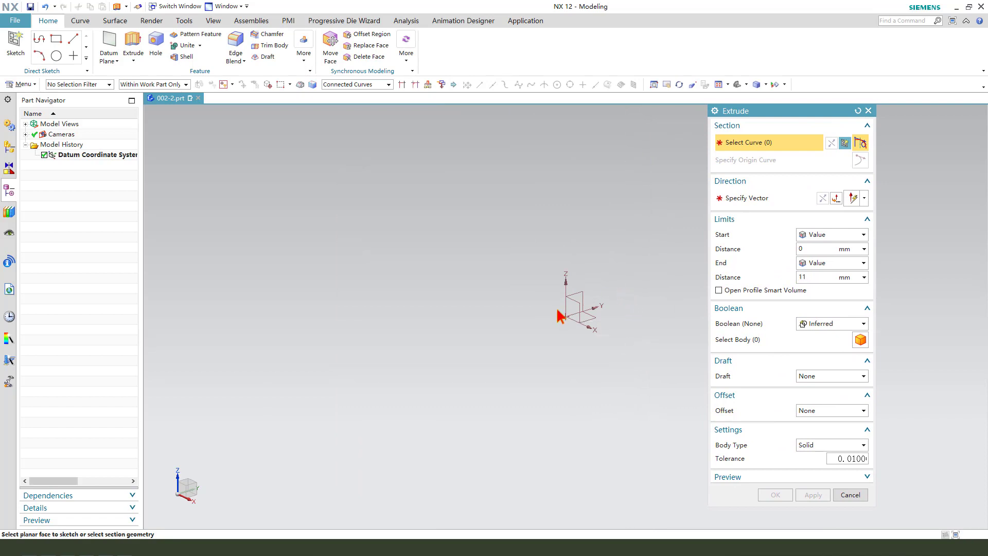
{"action": "left_click", "coordinate": [593, 317]}
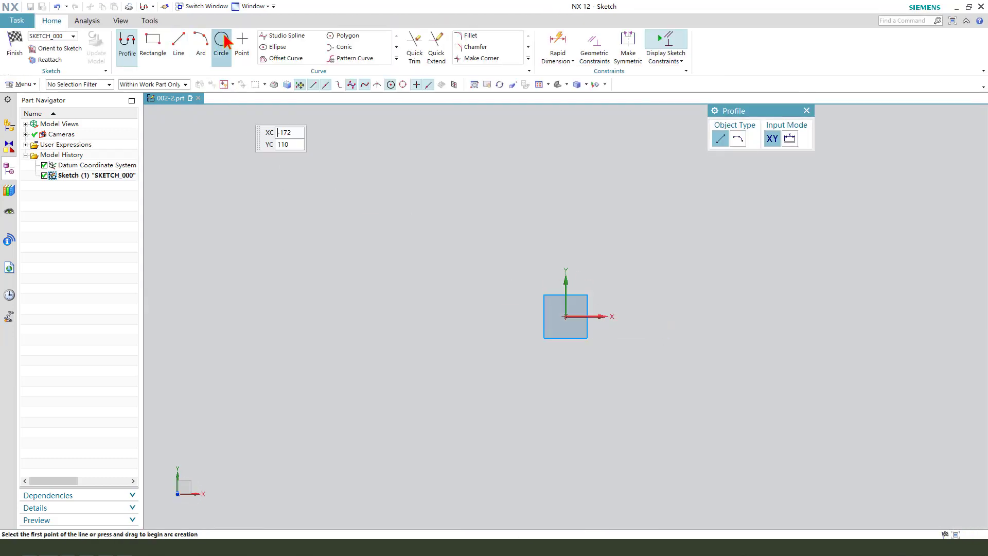
{"action": "left_click", "coordinate": [222, 41]}
{"action": "left_click", "coordinate": [565, 316]}
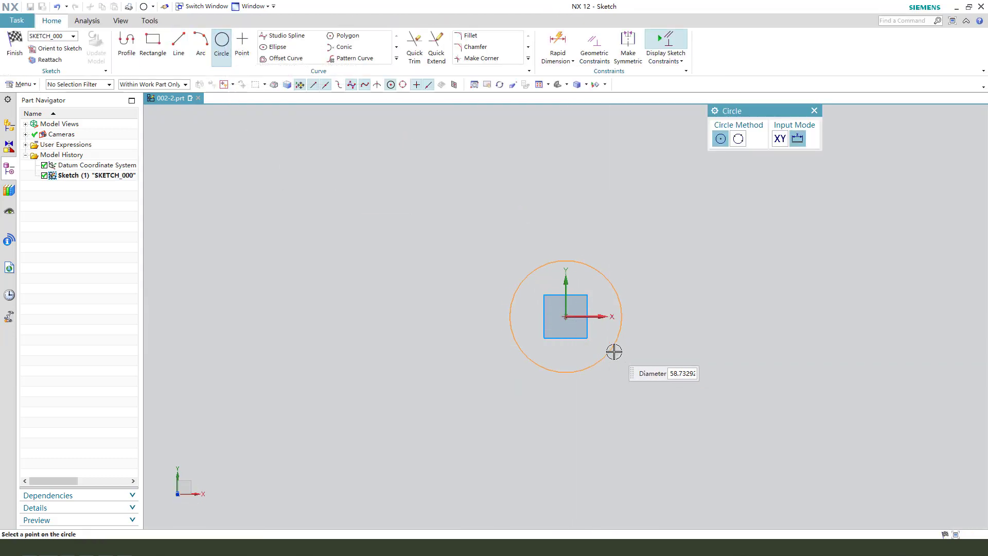
{"action": "right_click", "coordinate": [641, 243]}
{"action": "left_click", "coordinate": [607, 298]}
{"action": "left_click", "coordinate": [814, 111]}
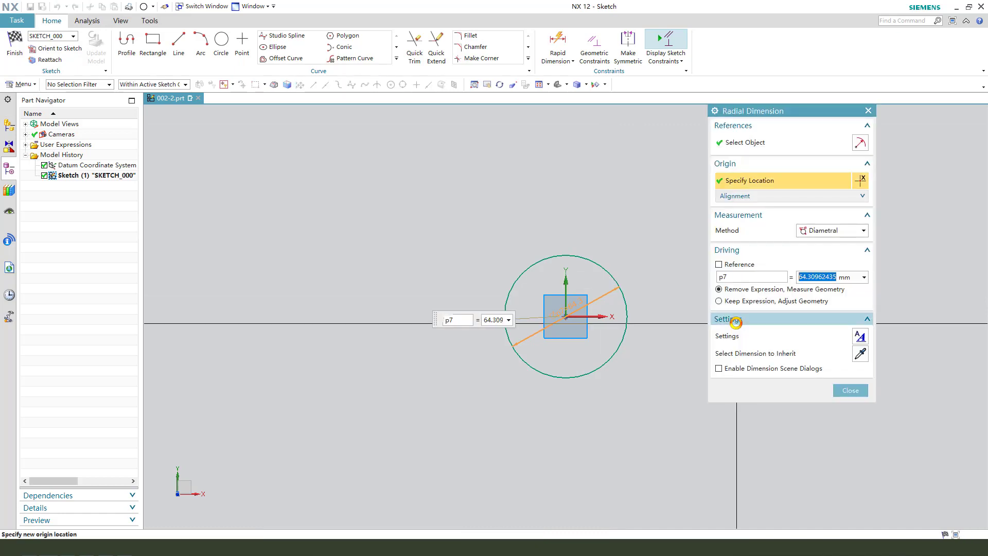
{"action": "left_click", "coordinate": [850, 391]}
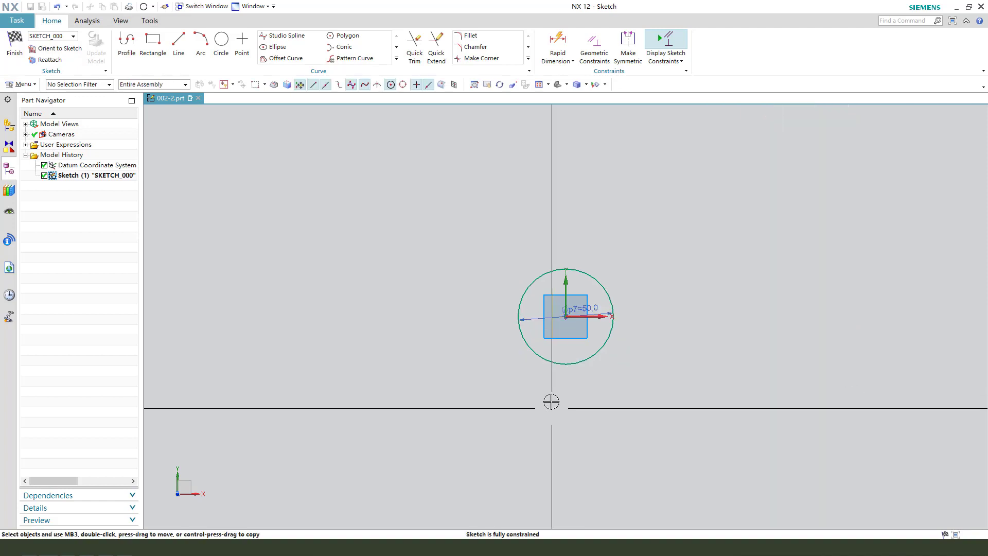
{"action": "left_click", "coordinate": [21, 51]}
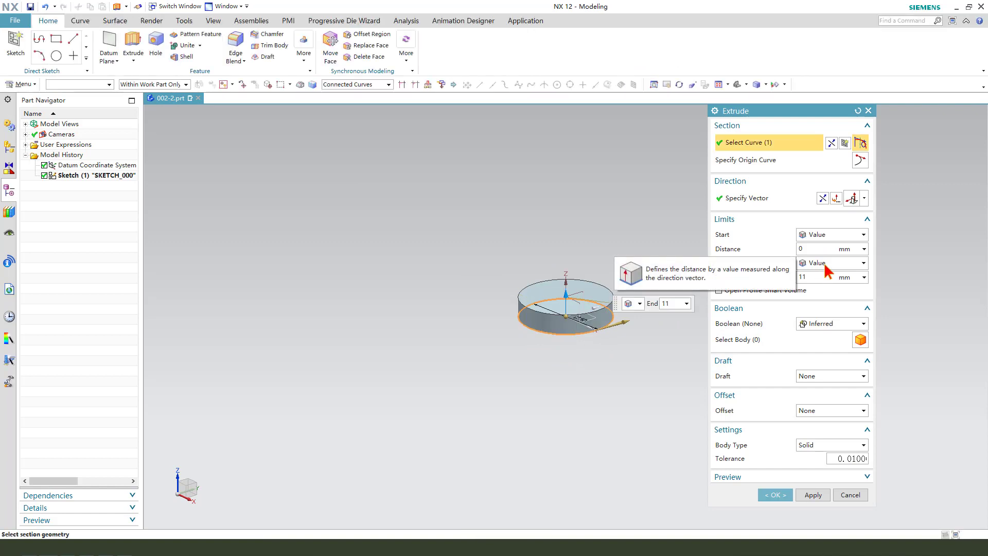
Extrude the circle as a solid with a symmetric value of 15 mm
{"action": "left_click", "coordinate": [826, 265]}
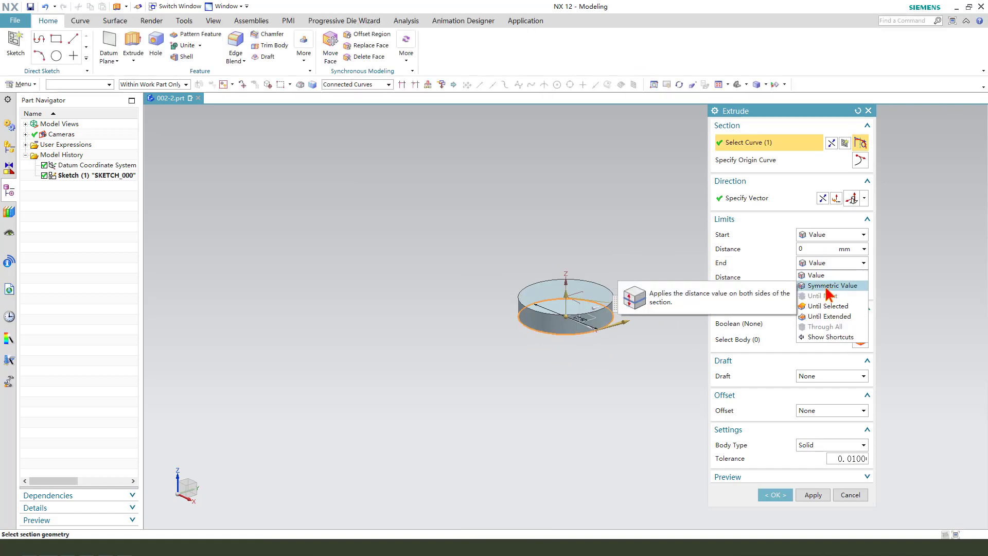
{"action": "left_click", "coordinate": [826, 286]}
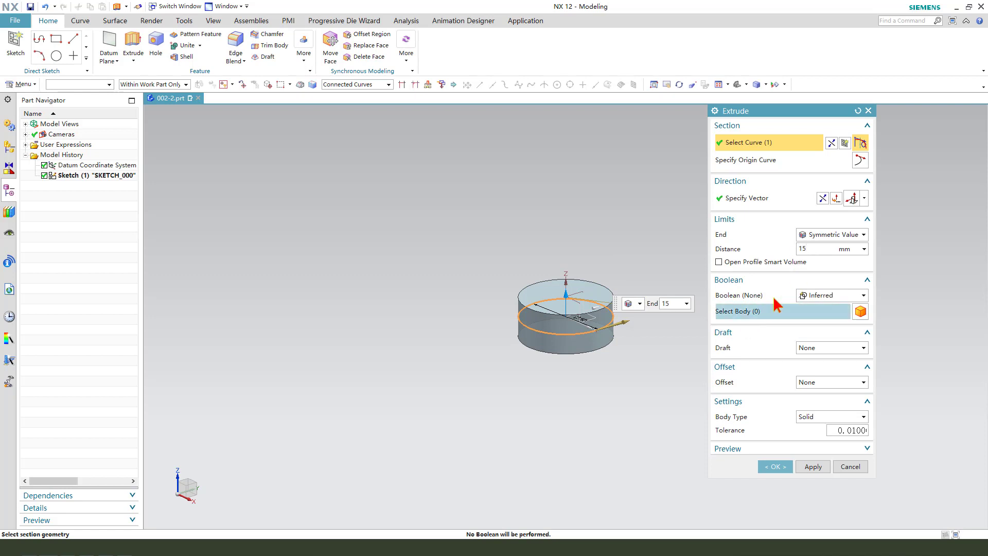
{"action": "left_click", "coordinate": [775, 467]}
Create an on-plane sketch on the datum XY plane, with the X-axis as horizontal reference and the datum origin as sketch origin
{"action": "scroll", "coordinate": [686, 329], "scroll_direction": "up", "scroll_amount": 2}
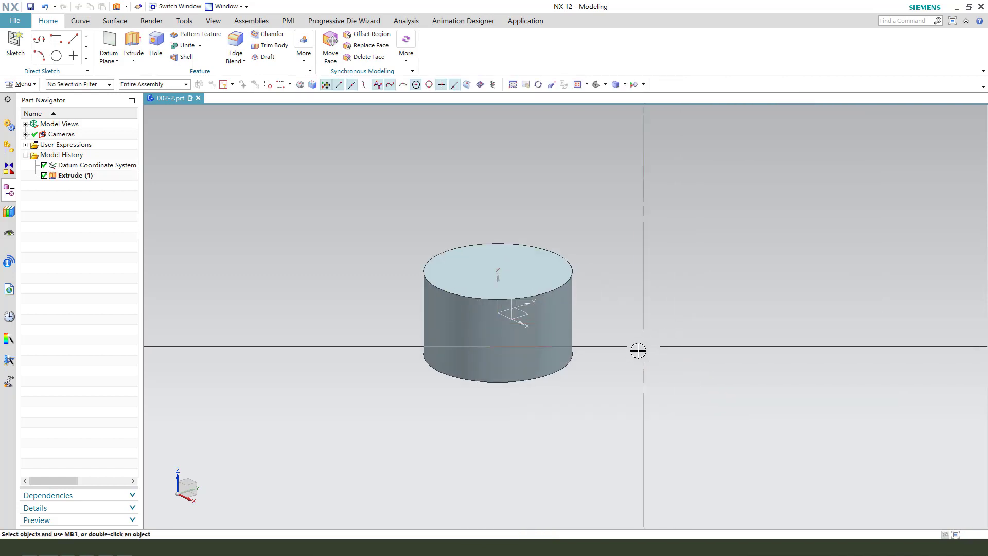
{"action": "middle_click_drag", "start_coordinate": [425, 280], "coordinate": [448, 326]}
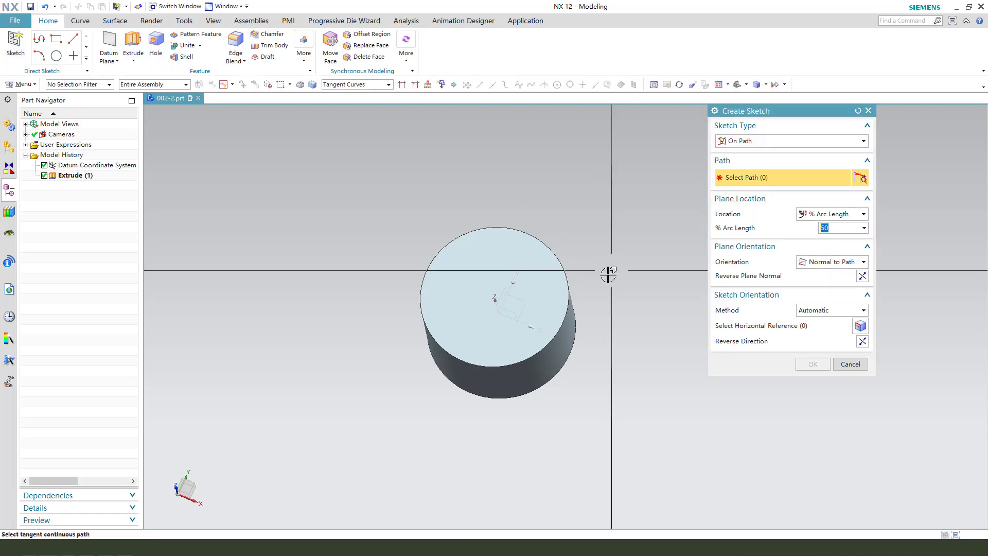
{"action": "left_click", "coordinate": [754, 143]}
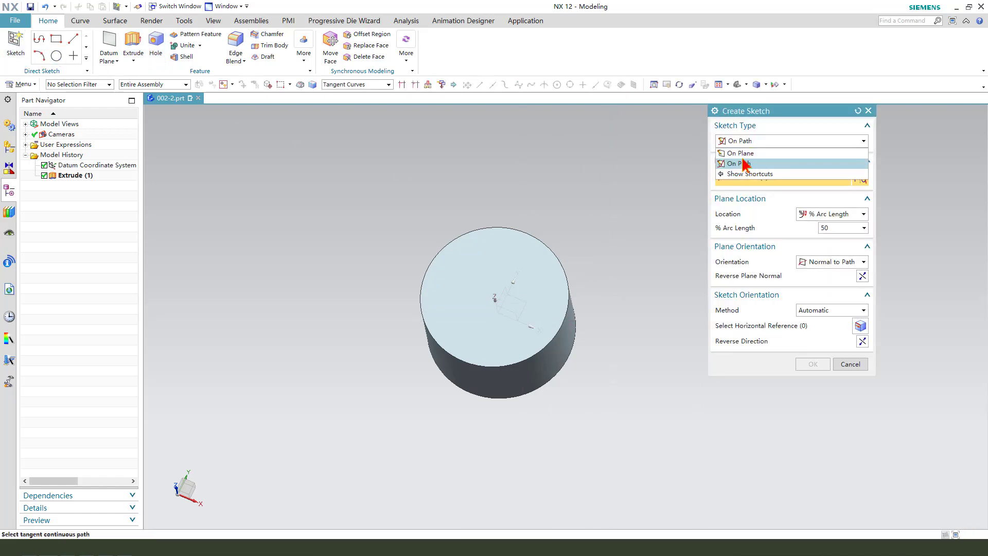
{"action": "left_click", "coordinate": [742, 154]}
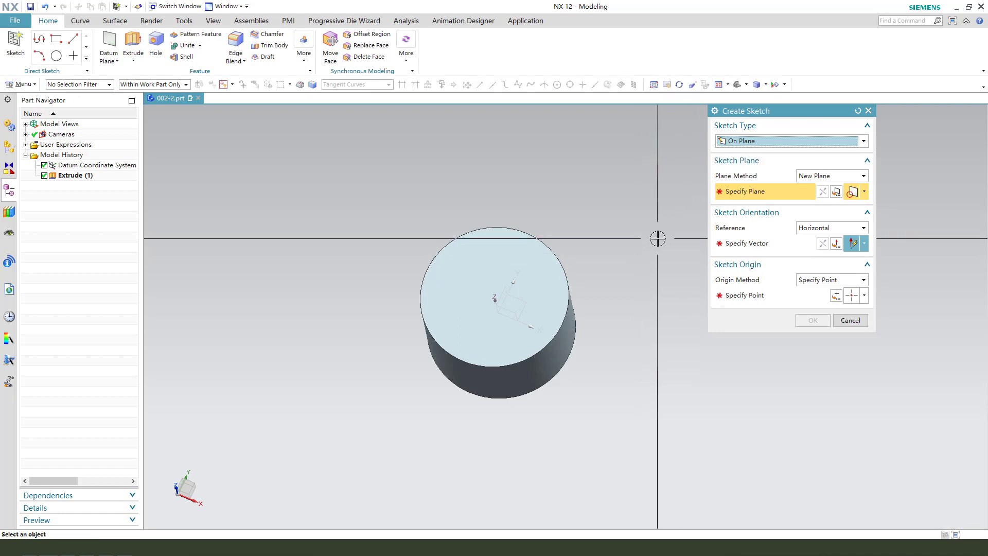
{"action": "mouse_move", "coordinate": [657, 236]}
{"action": "middle_mouse_down"}
{"action": "mouse_move", "coordinate": [580, 256]}
{"action": "mouse_move", "coordinate": [583, 270]}
{"action": "middle_mouse_up"}
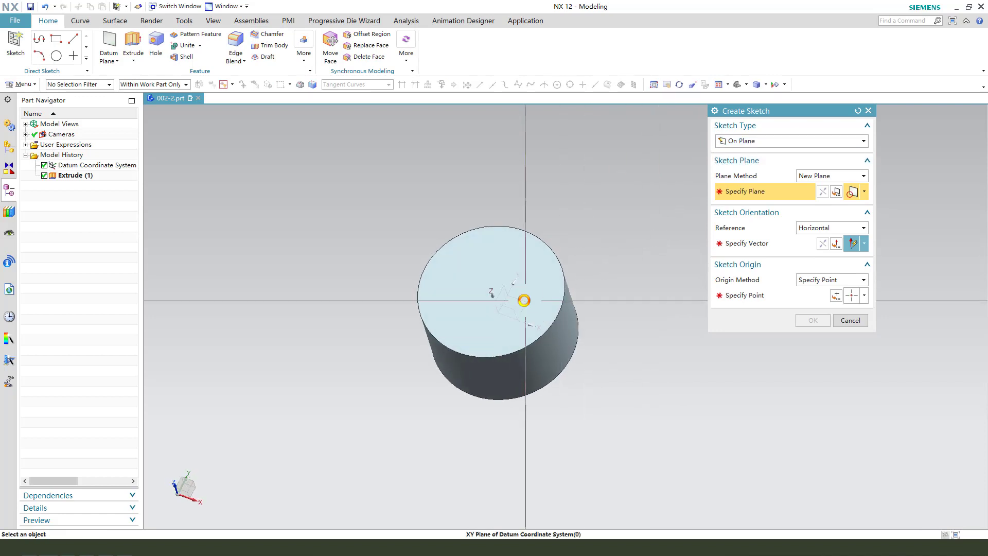
{"action": "left_click", "coordinate": [529, 294]}
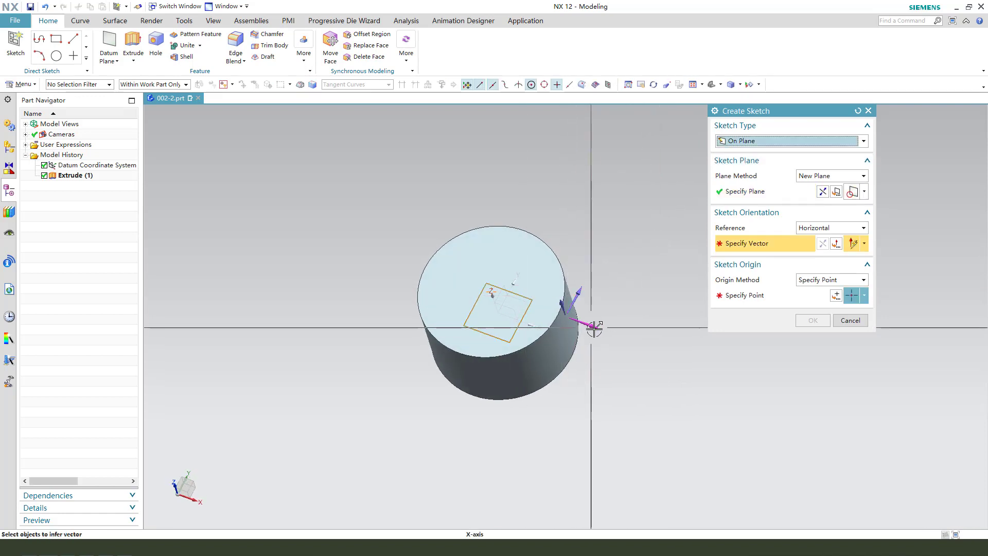
{"action": "left_click", "coordinate": [594, 329]}
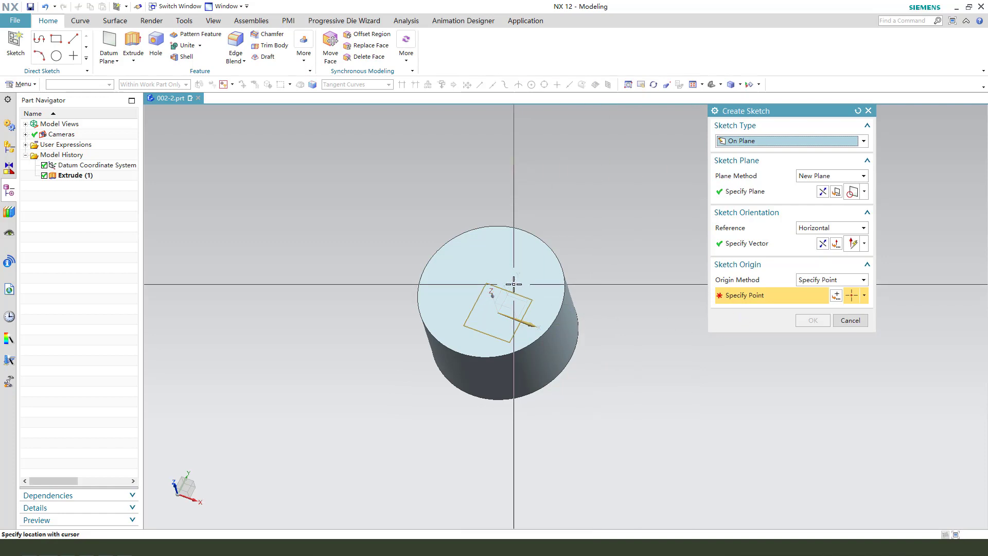
{"action": "left_click", "coordinate": [834, 297]}
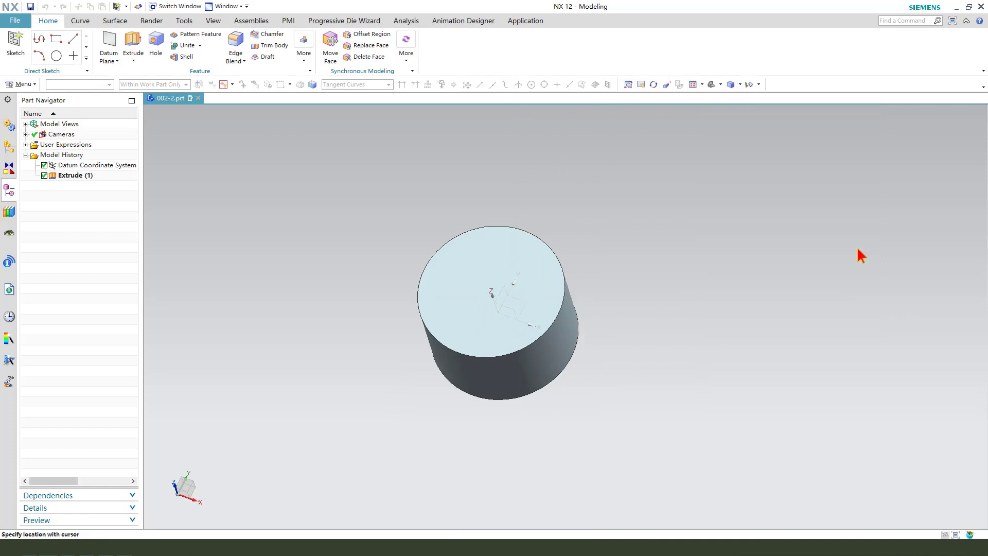
{"action": "left_click", "coordinate": [814, 313]}
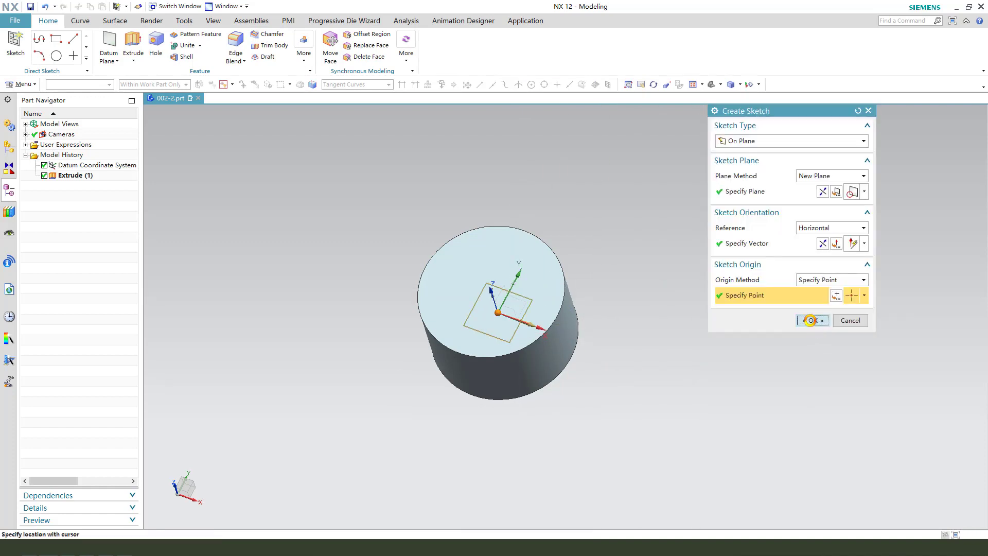
{"action": "left_click", "coordinate": [812, 320]}
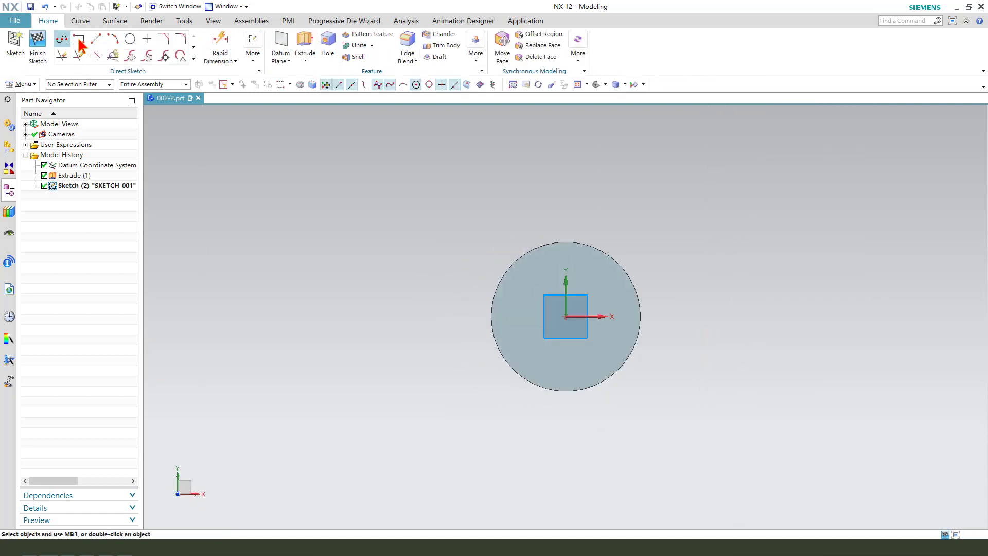
Draw a slanted profile line from the origin to below the cylinder, and a perpendicular line about 39 mm long from its end
{"action": "left_click", "coordinate": [62, 40]}
{"action": "left_click", "coordinate": [566, 315]}
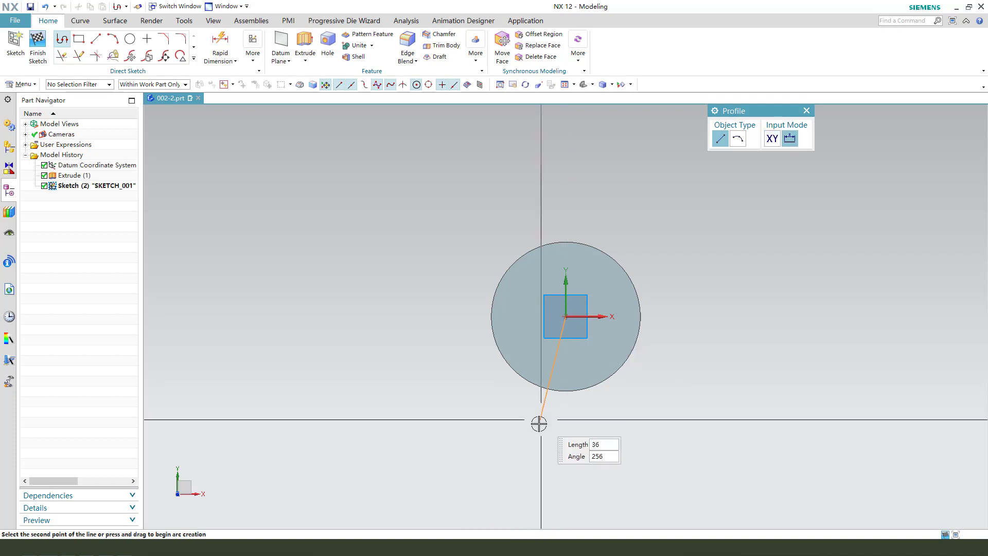
{"action": "left_click", "coordinate": [536, 434]}
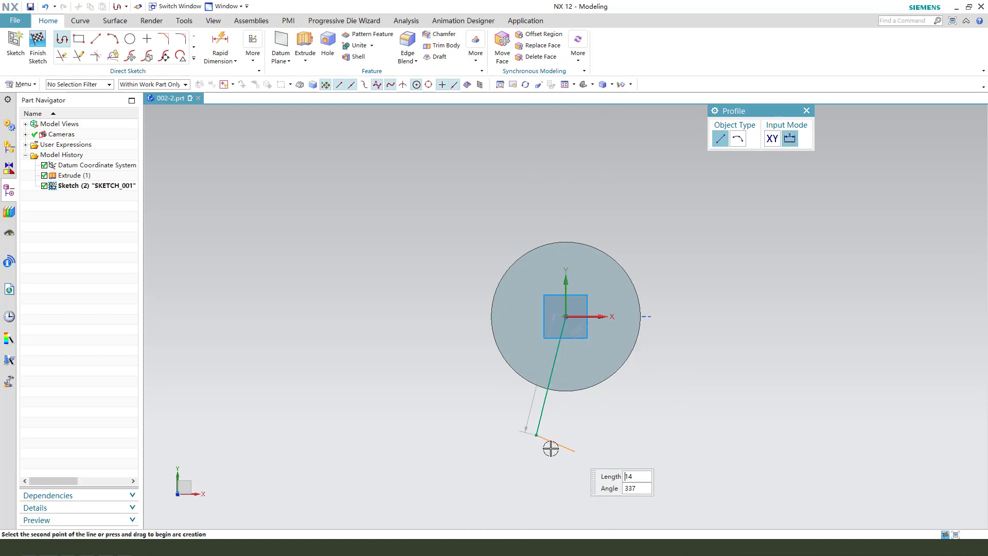
{"action": "left_click", "coordinate": [649, 462]}
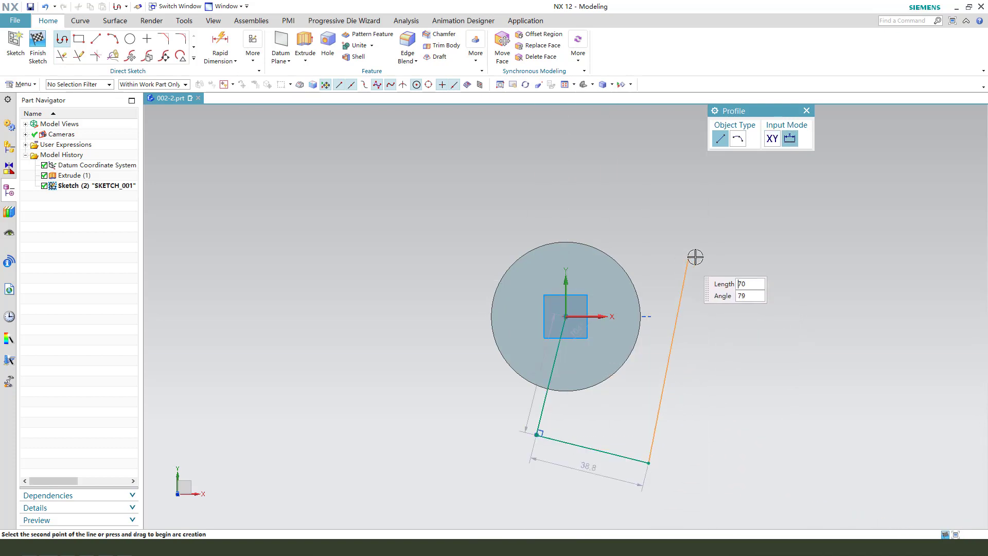
{"action": "key", "text": "Escape"}
{"action": "key", "text": "Escape"}
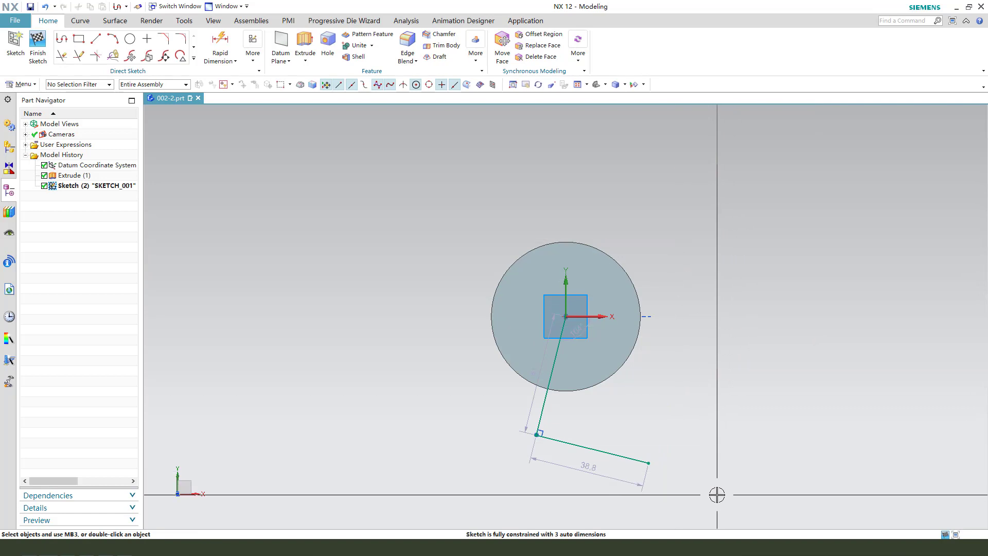
Constrain the outer perpendicular line tangent to the cylinder's circular edge
{"action": "scroll", "coordinate": [695, 511], "scroll_direction": "up", "scroll_amount": 1}
{"action": "left_click", "coordinate": [511, 365]}
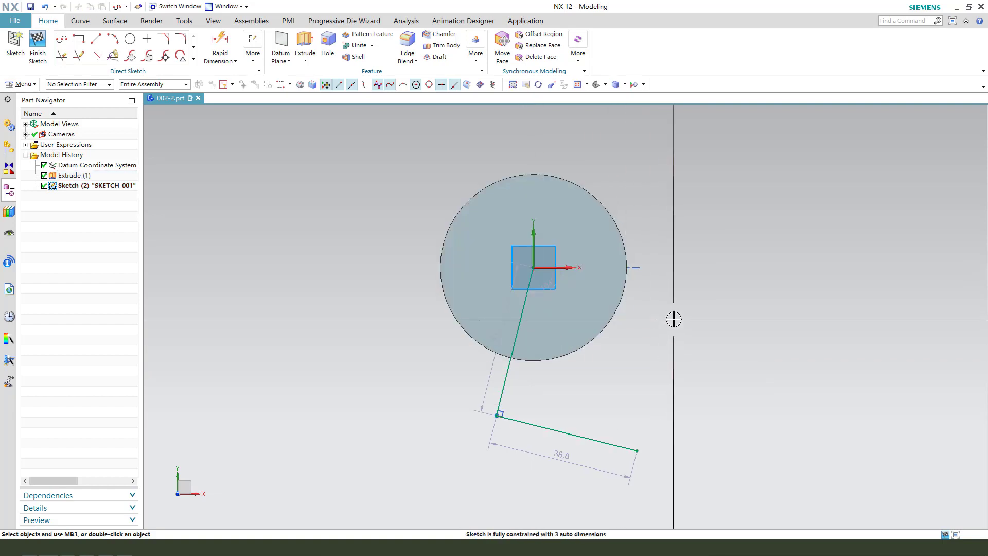
{"action": "key", "text": "c"}
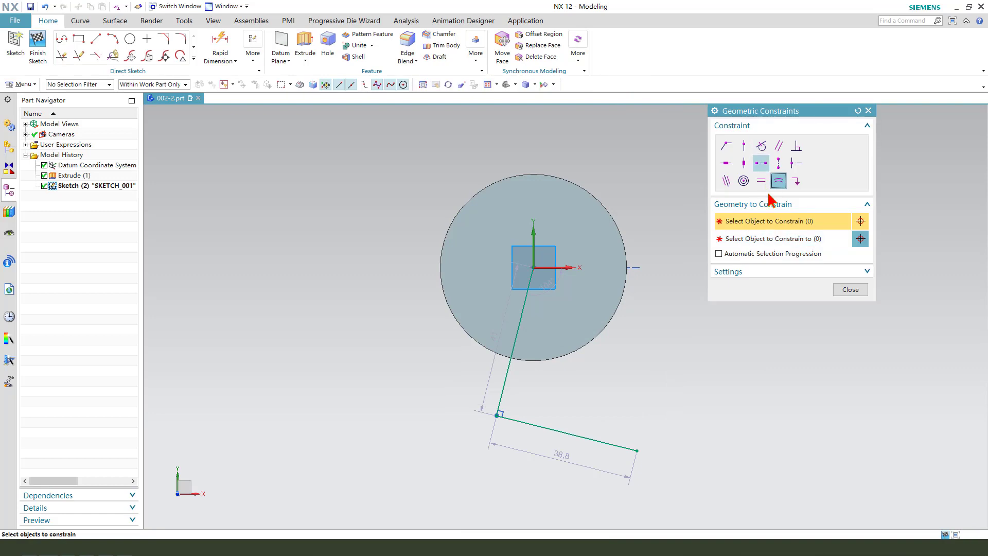
{"action": "left_click", "coordinate": [760, 146]}
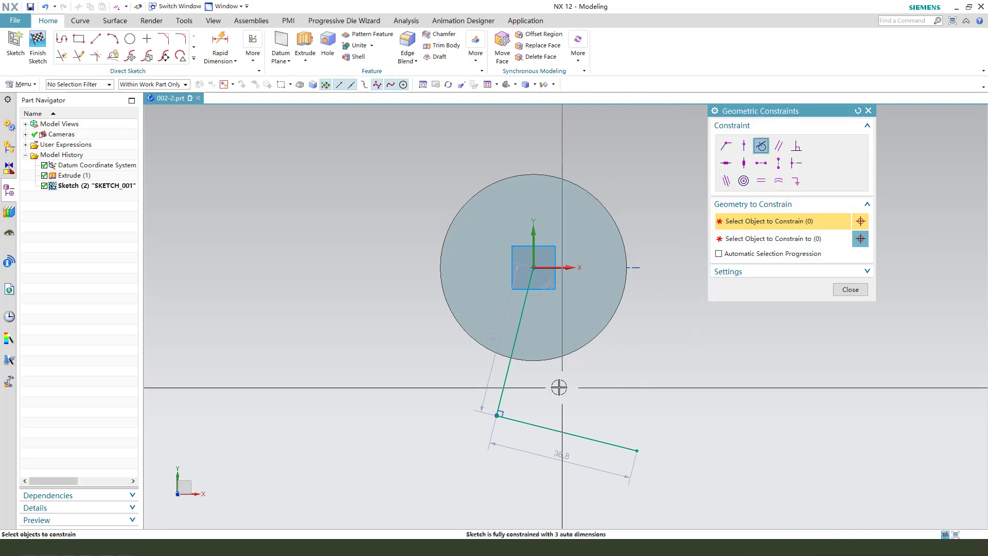
{"action": "left_click", "coordinate": [544, 426]}
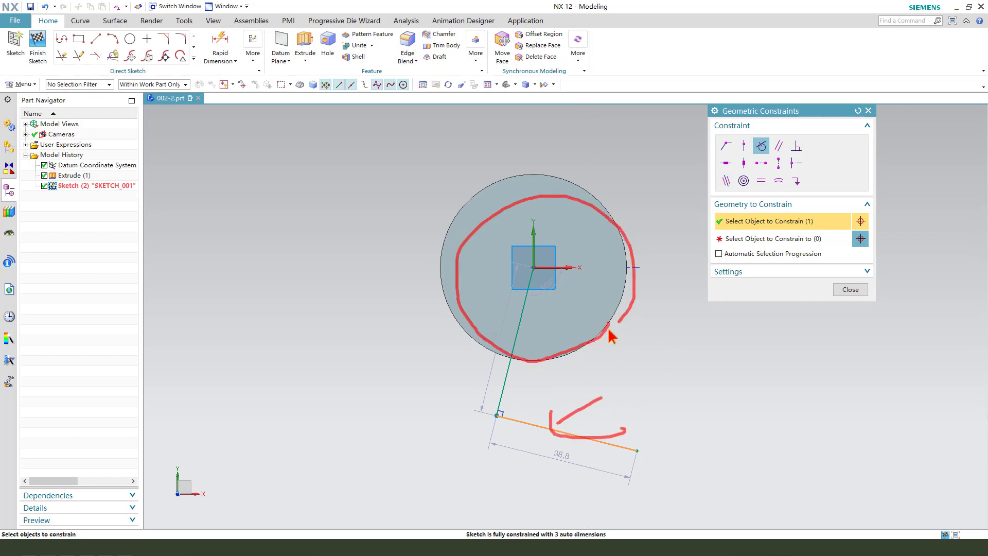
{"action": "left_click", "coordinate": [761, 238]}
{"action": "left_click", "coordinate": [592, 351]}
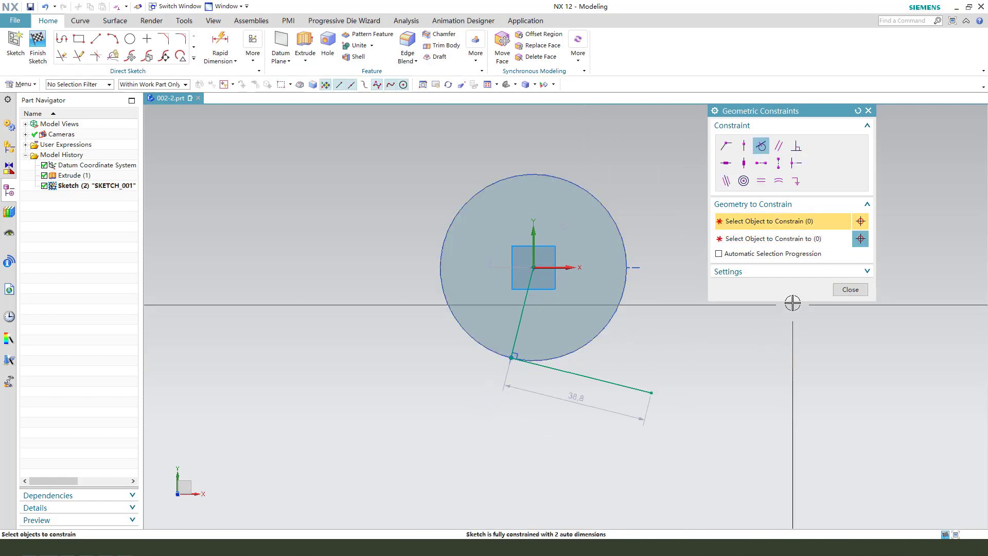
{"action": "left_click", "coordinate": [848, 294]}
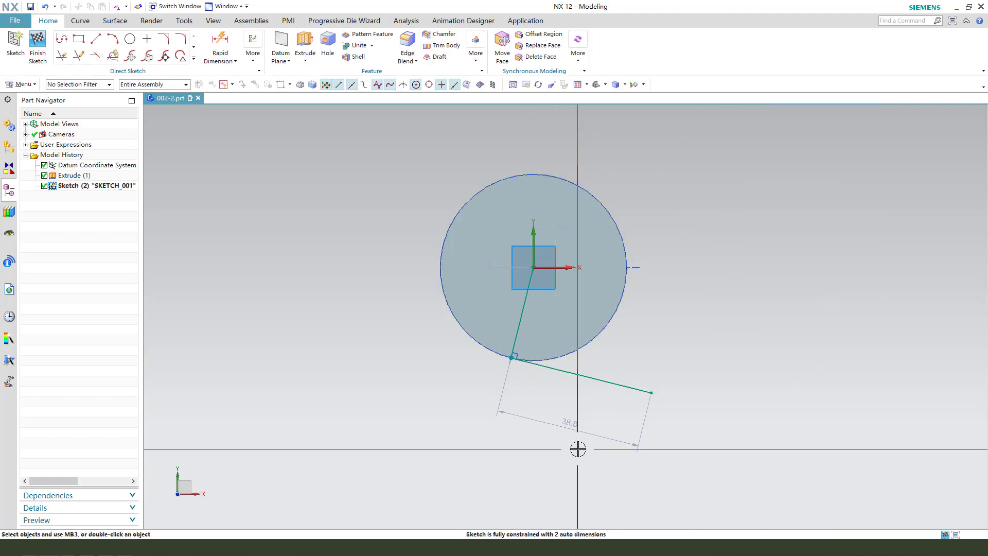
{"action": "double_click", "coordinate": [572, 432]}
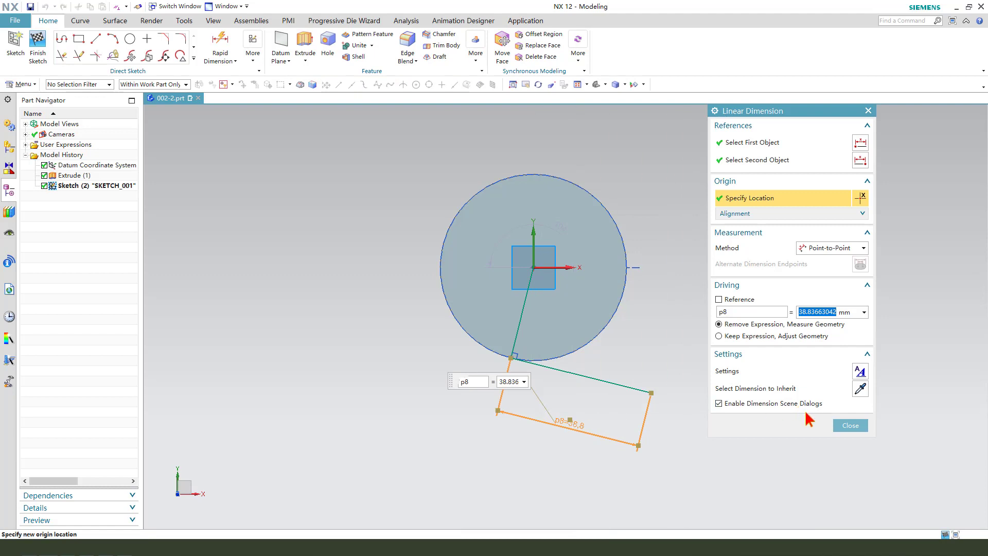
{"action": "left_click", "coordinate": [850, 425]}
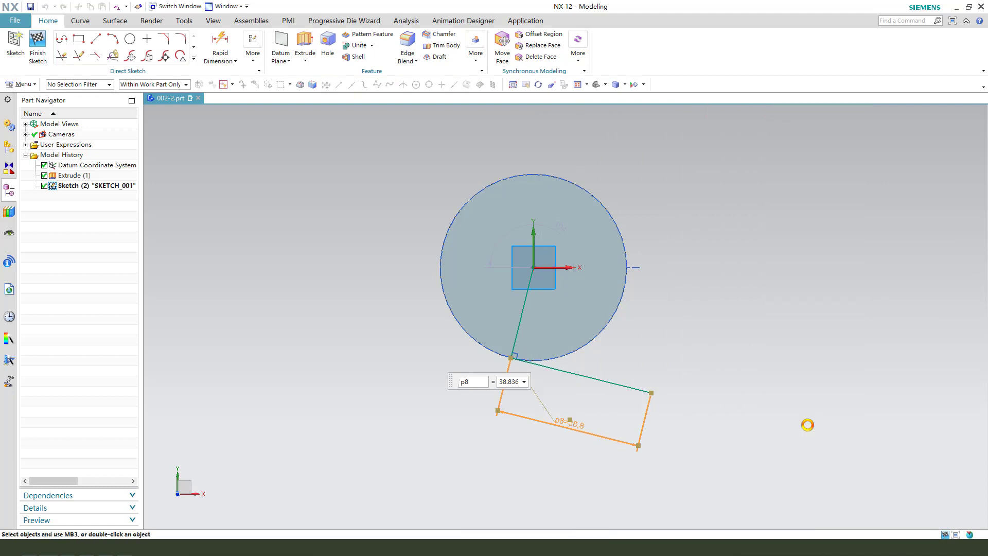
Finish the sketch and extrude its two perpendicular lines upward from 0 to about 41 mm as upright surfaces
{"action": "left_click", "coordinate": [41, 53]}
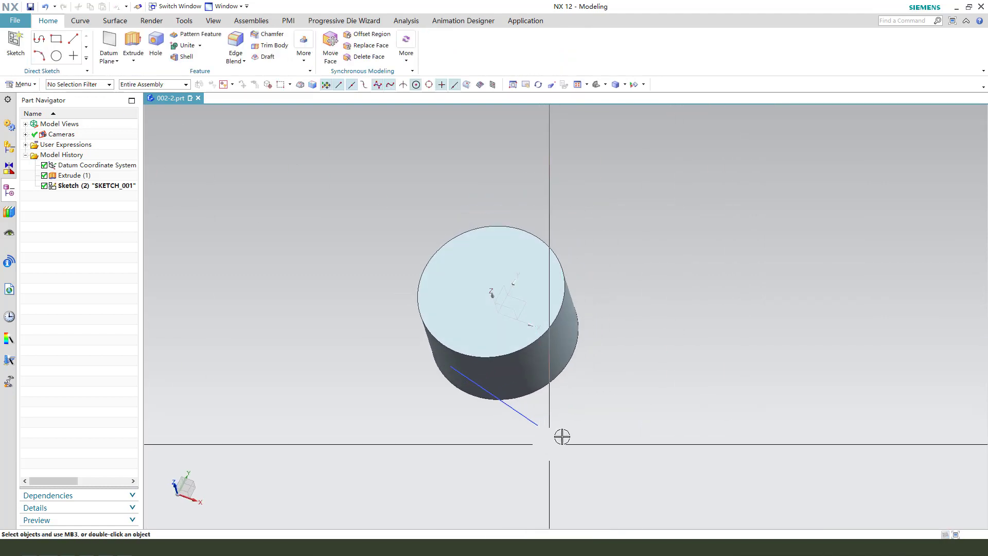
{"action": "left_click", "coordinate": [135, 52]}
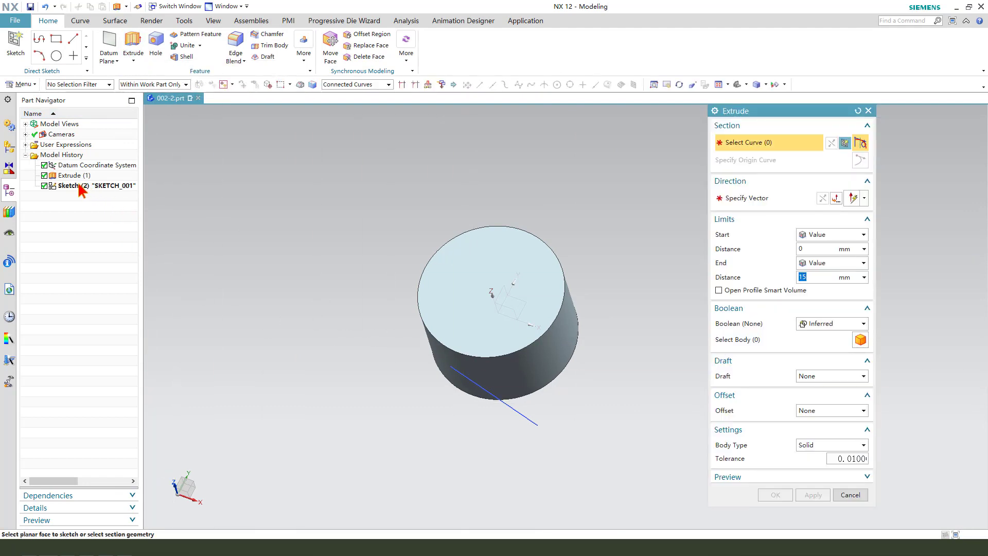
{"action": "left_click", "coordinate": [79, 185]}
{"action": "middle_click_drag", "start_coordinate": [516, 419], "coordinate": [488, 340]}
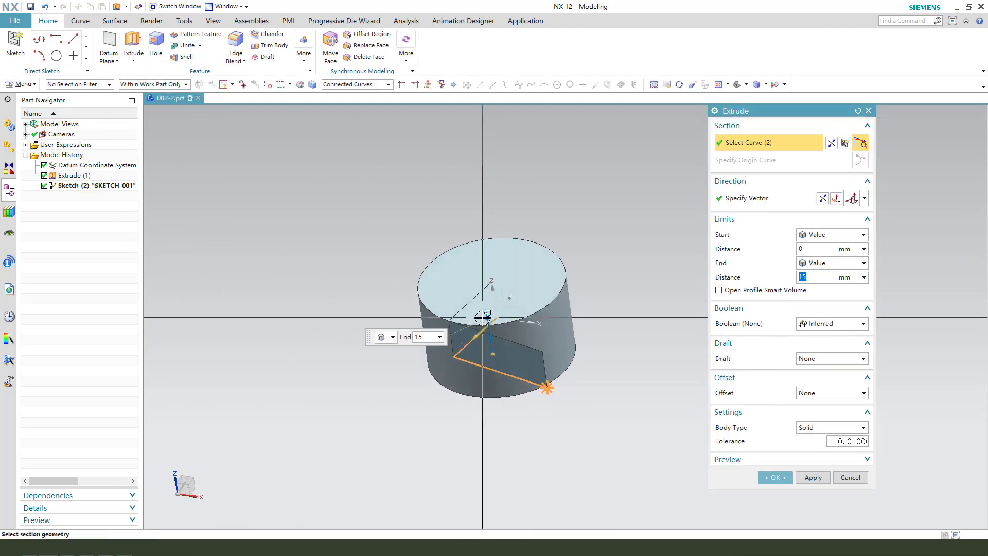
{"action": "left_click_drag", "start_coordinate": [483, 318], "coordinate": [474, 259]}
{"action": "mouse_move", "coordinate": [575, 424]}
{"action": "middle_mouse_down"}
{"action": "mouse_move", "coordinate": [600, 426]}
{"action": "mouse_move", "coordinate": [575, 432]}
{"action": "middle_mouse_up"}
{"action": "left_click", "coordinate": [775, 477]}
{"action": "mouse_move", "coordinate": [494, 410]}
{"action": "middle_mouse_down"}
{"action": "mouse_move", "coordinate": [528, 403]}
{"action": "mouse_move", "coordinate": [510, 403]}
{"action": "middle_mouse_up"}
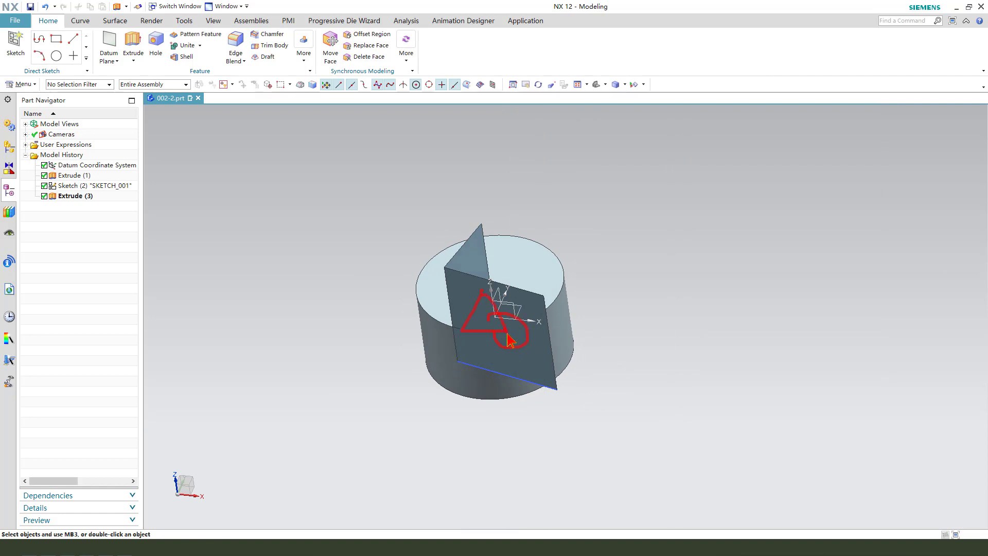
{"action": "middle_click_drag", "start_coordinate": [616, 365], "coordinate": [555, 360]}
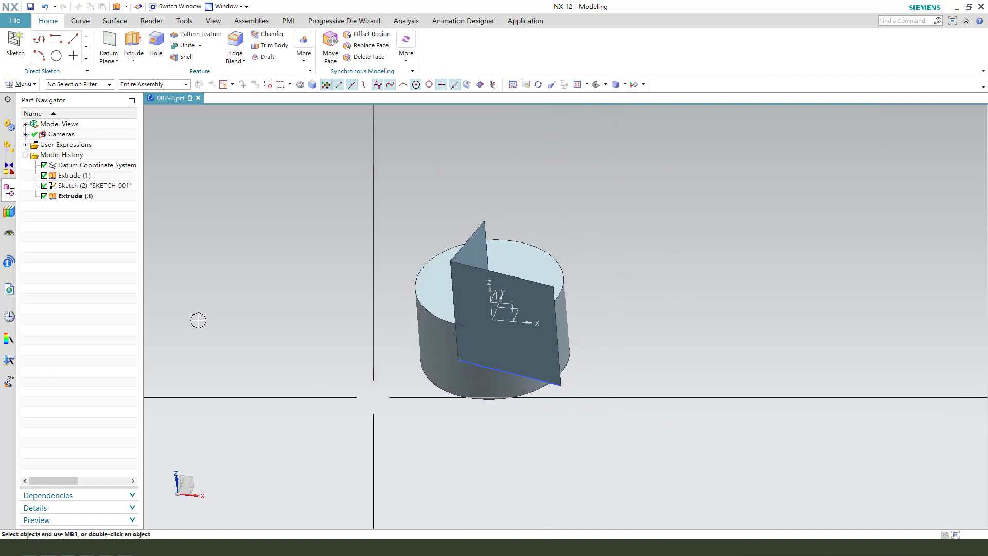
Begin an extrude with an internal sketch on the upright face tangent to the cylinder, and draw a rectangle about 78 by 69 mm
{"action": "left_click", "coordinate": [133, 43]}
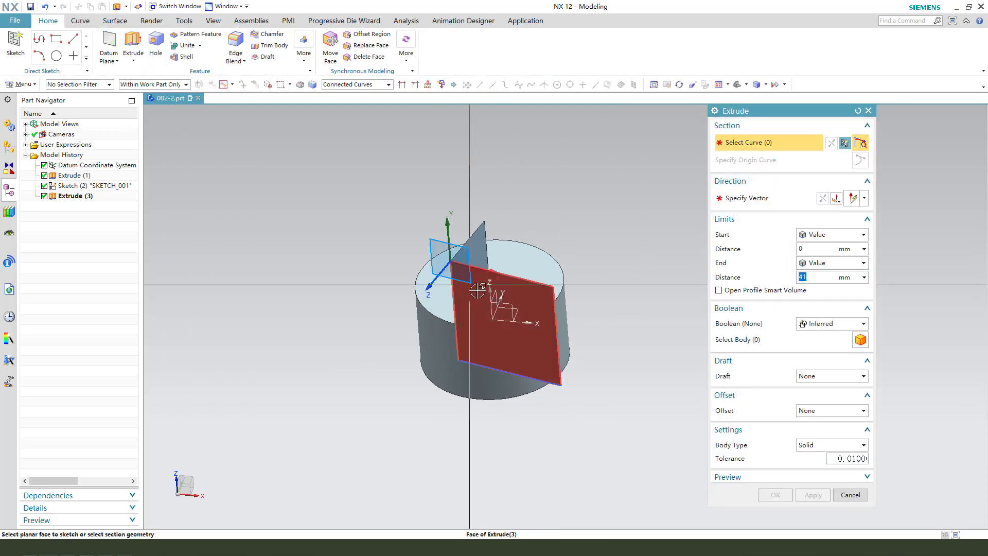
{"action": "left_click", "coordinate": [556, 316]}
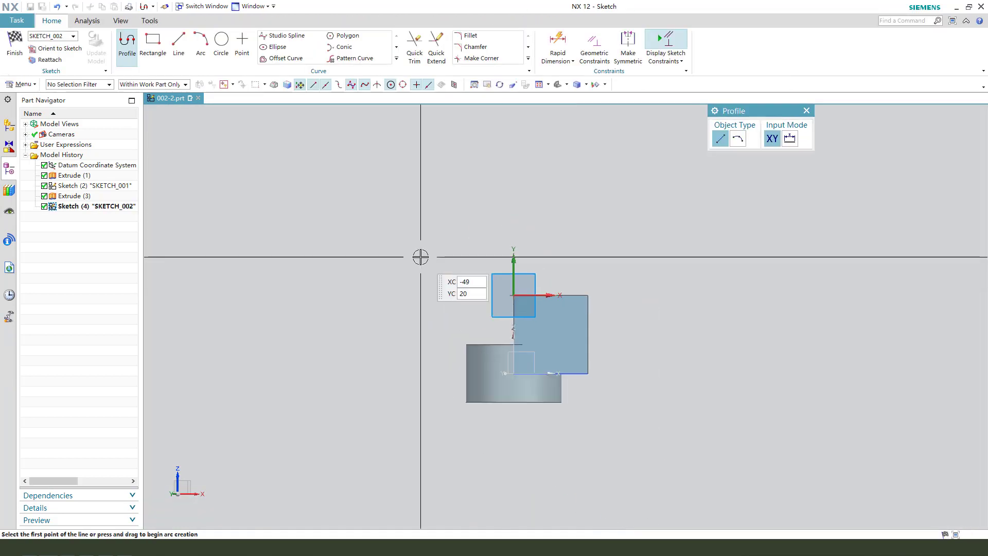
{"action": "left_click", "coordinate": [153, 45]}
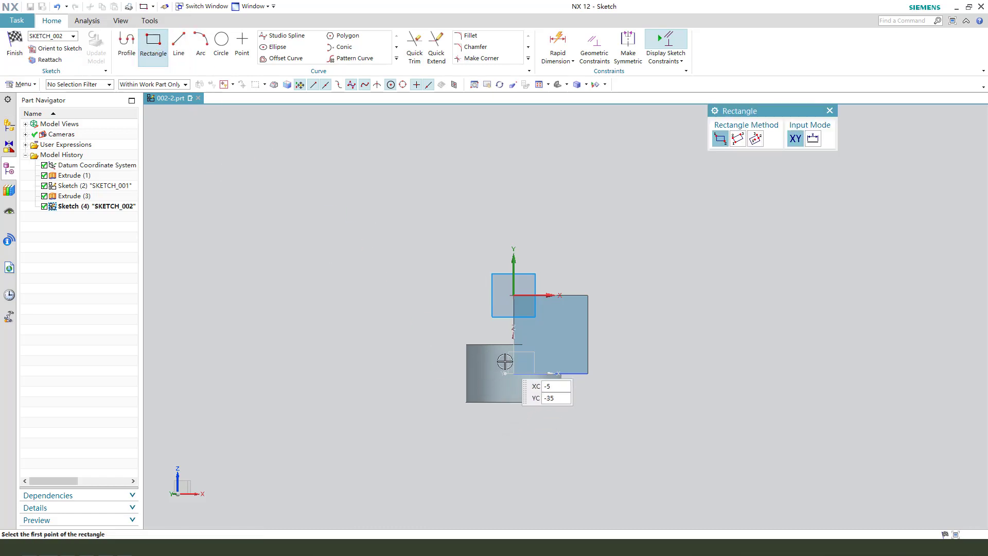
{"action": "left_click", "coordinate": [514, 320]}
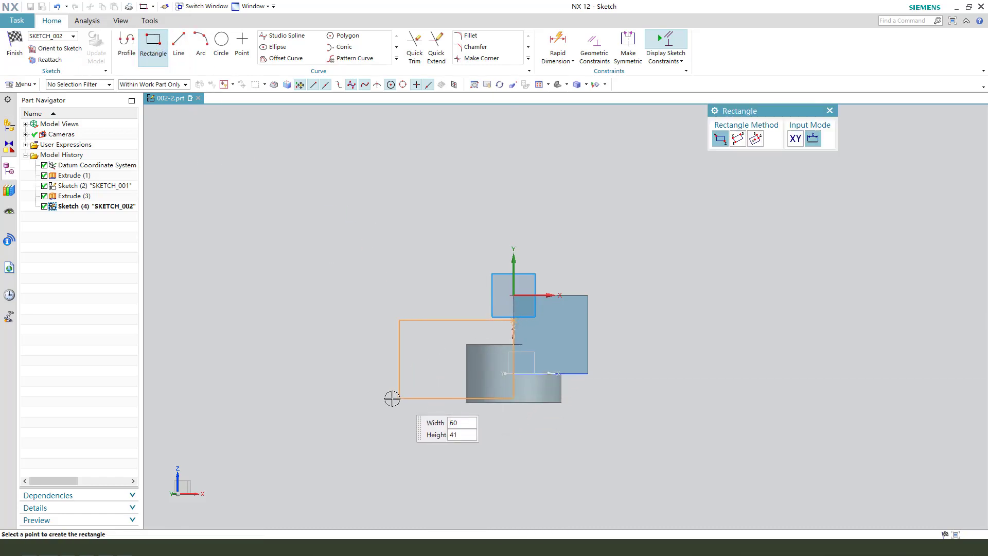
{"action": "left_click", "coordinate": [365, 452]}
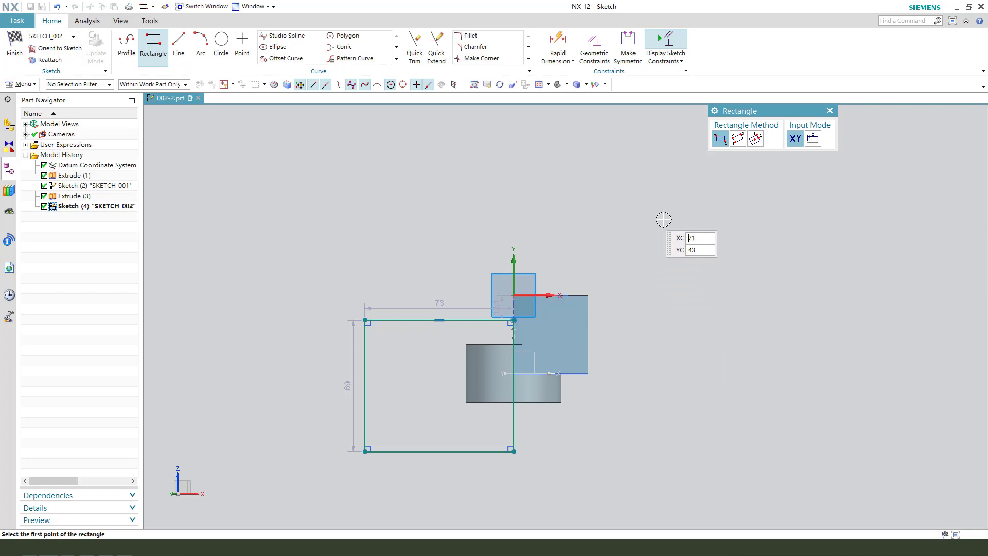
{"action": "left_click", "coordinate": [829, 111]}
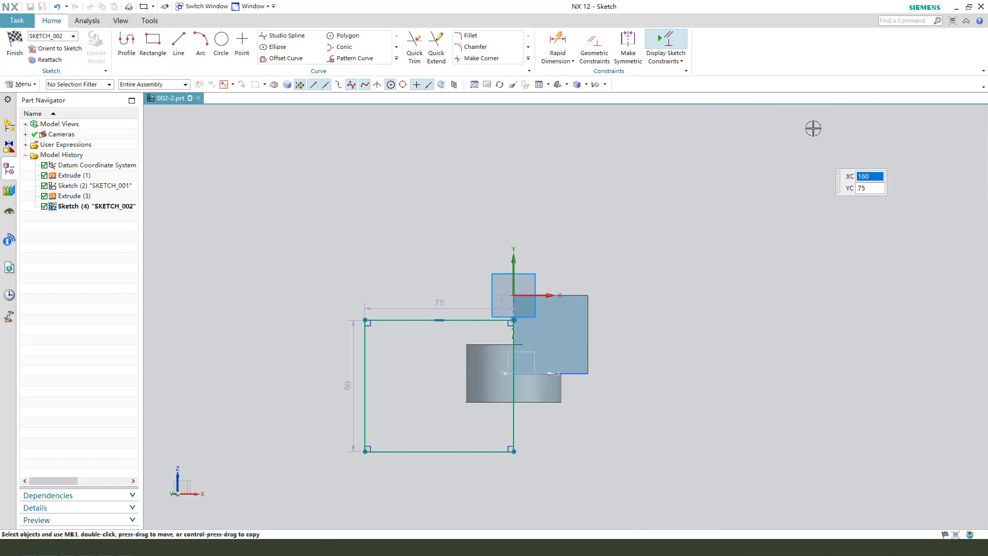
Place the rectangle's height dimension beside it and set the height to 30 mm
{"action": "left_click_drag", "start_coordinate": [353, 386], "coordinate": [251, 392]}
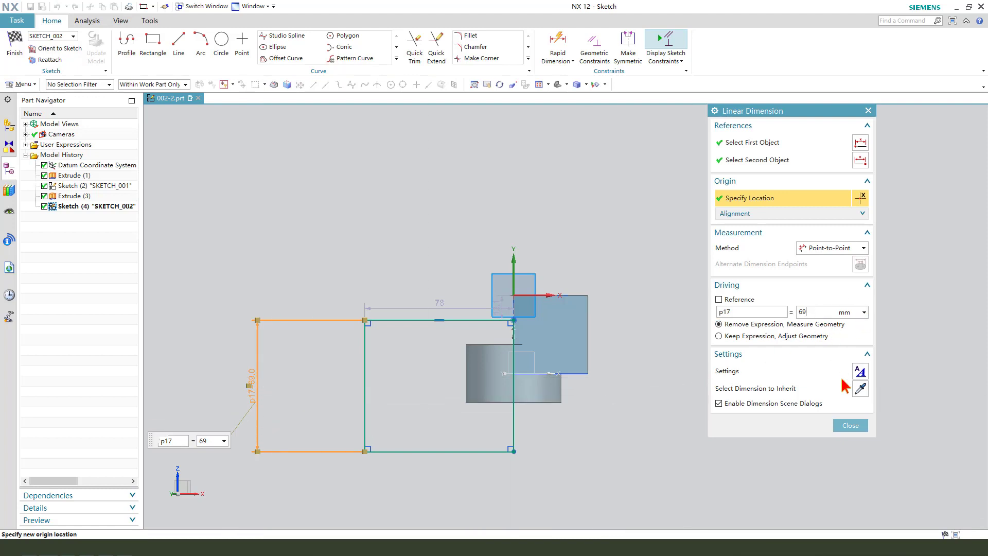
{"action": "type", "text": "30"}
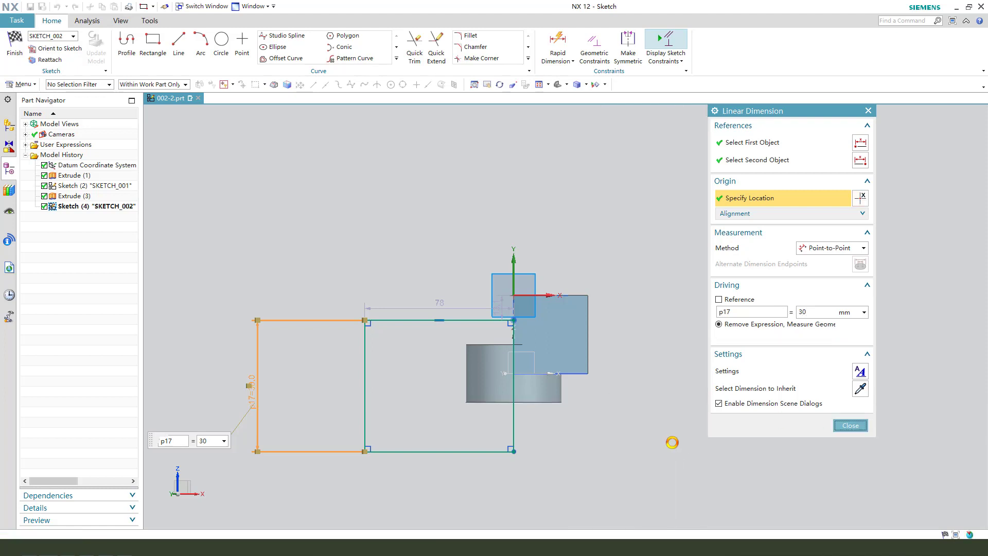
{"action": "left_click", "coordinate": [849, 426]}
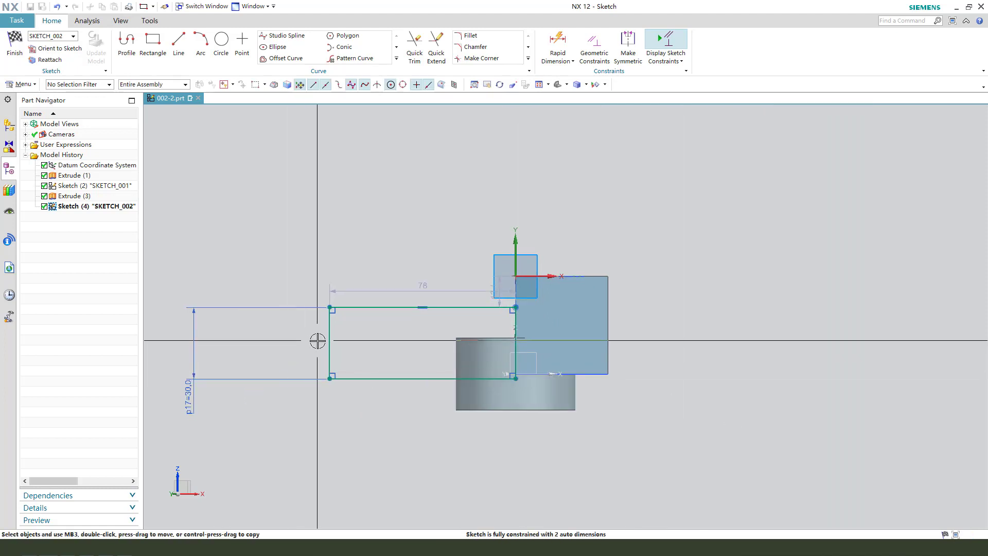
{"action": "left_click", "coordinate": [329, 342]}
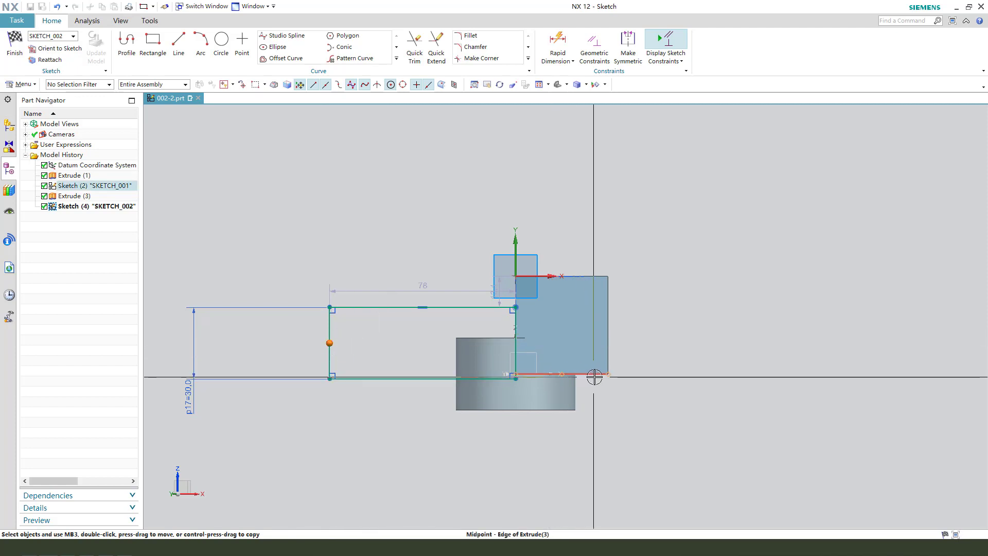
{"action": "left_click", "coordinate": [591, 374]}
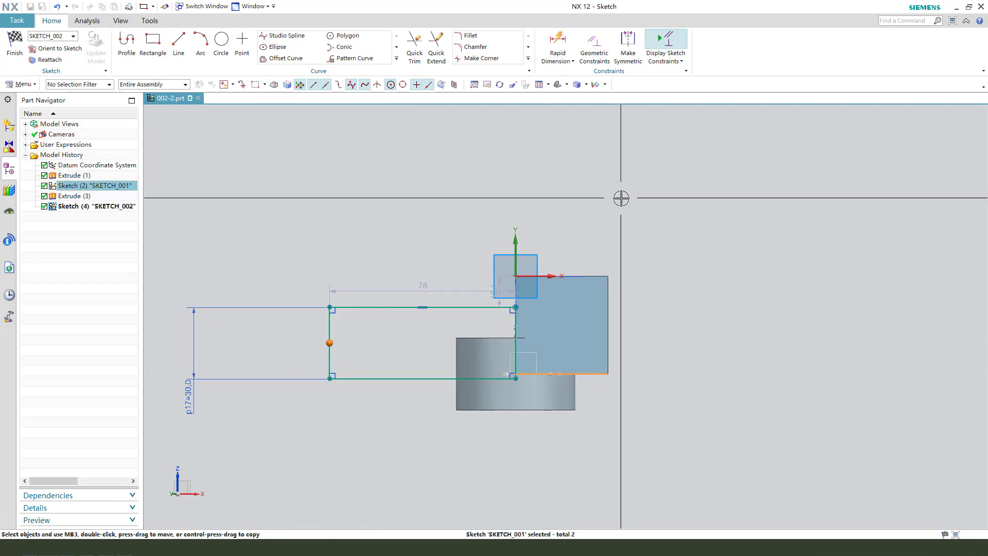
{"action": "left_click", "coordinate": [662, 350]}
Constrain the midpoint of the rectangle's left edge onto the first sketch's line with a Point on Curve constraint
{"action": "key", "text": "c"}
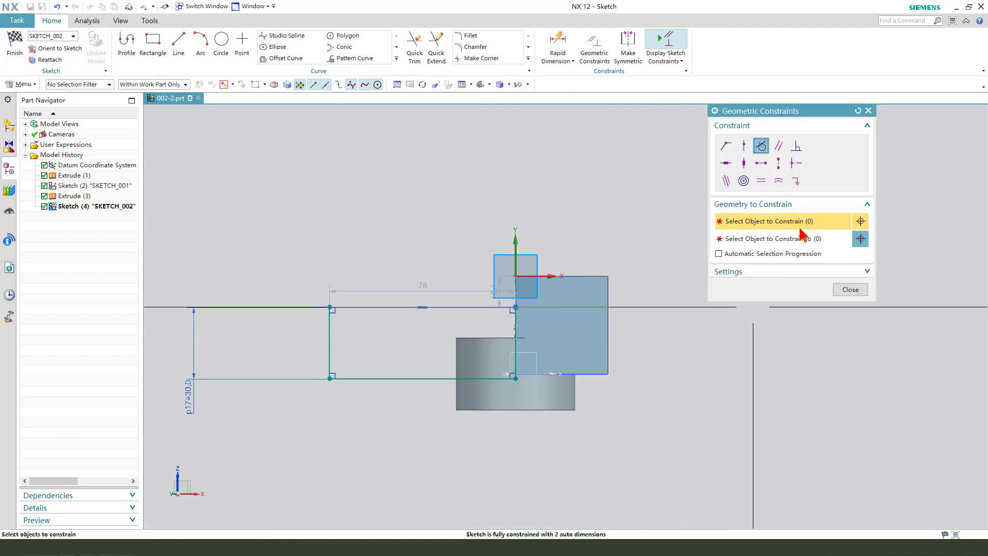
{"action": "left_click", "coordinate": [743, 147]}
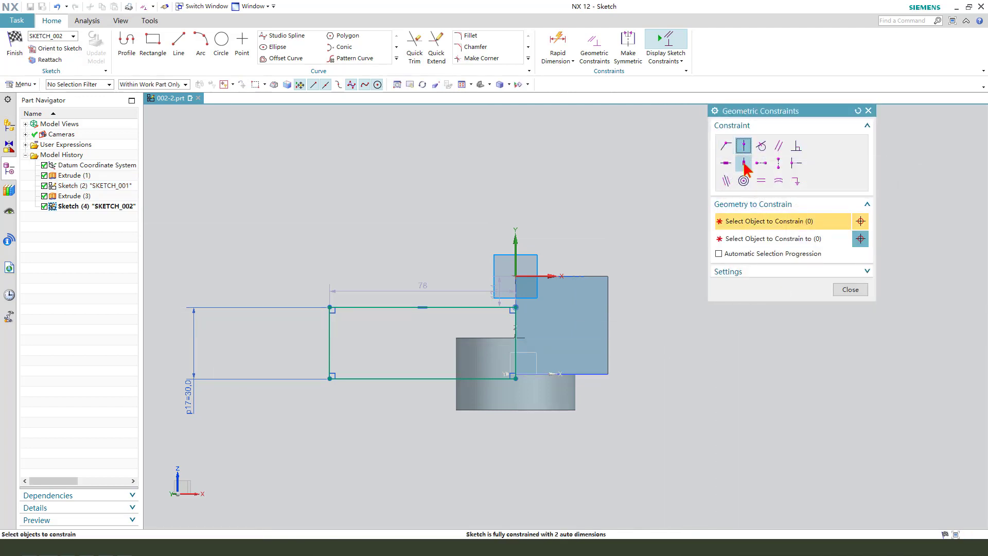
{"action": "left_click", "coordinate": [330, 342]}
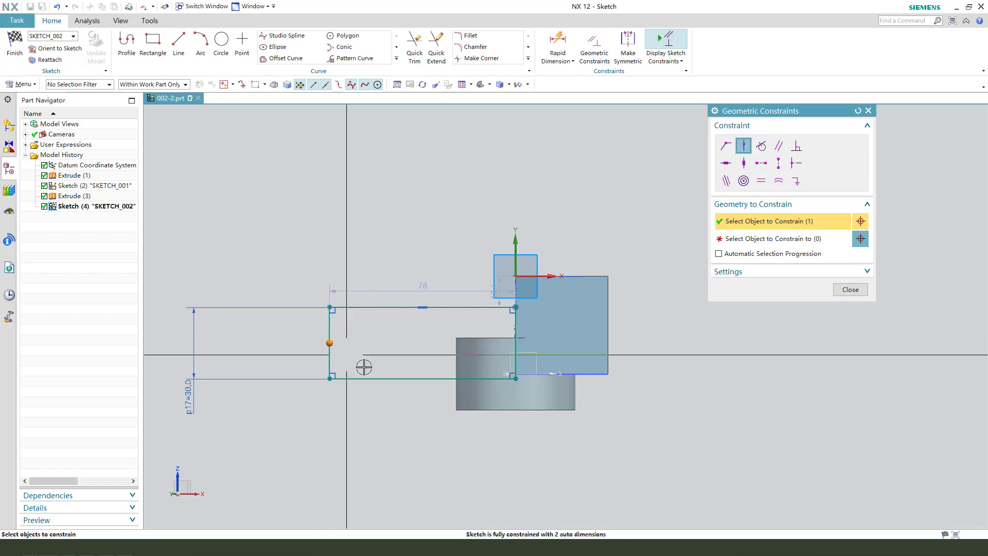
{"action": "left_click", "coordinate": [590, 381]}
{"action": "left_click", "coordinate": [850, 290]}
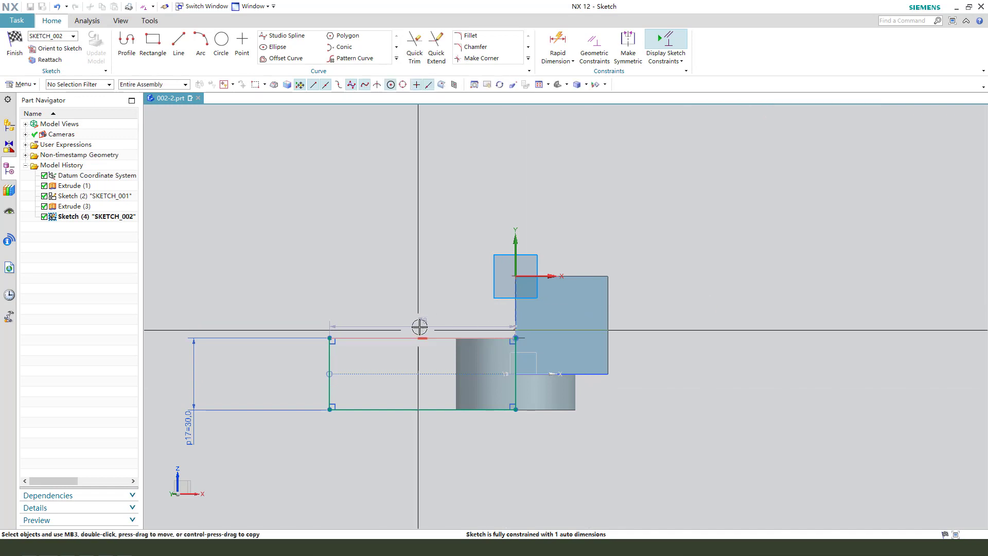
Try a 65.5 mm width dimension on the rectangle, tidy the dimension positions, and delete the width dimension
{"action": "left_click_drag", "start_coordinate": [419, 322], "coordinate": [445, 463]}
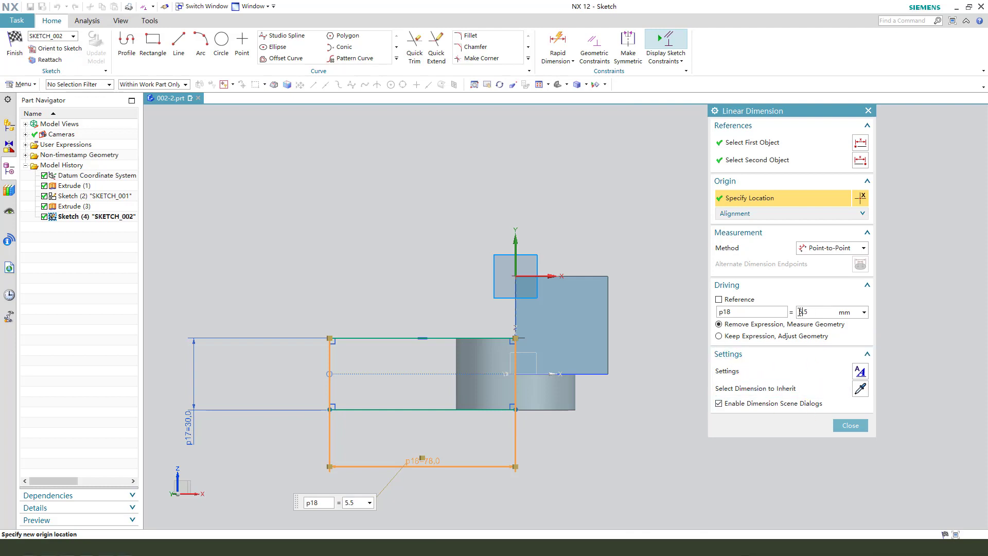
{"action": "middle_click", "coordinate": [664, 406]}
{"action": "left_click_drag", "start_coordinate": [446, 465], "coordinate": [451, 446]}
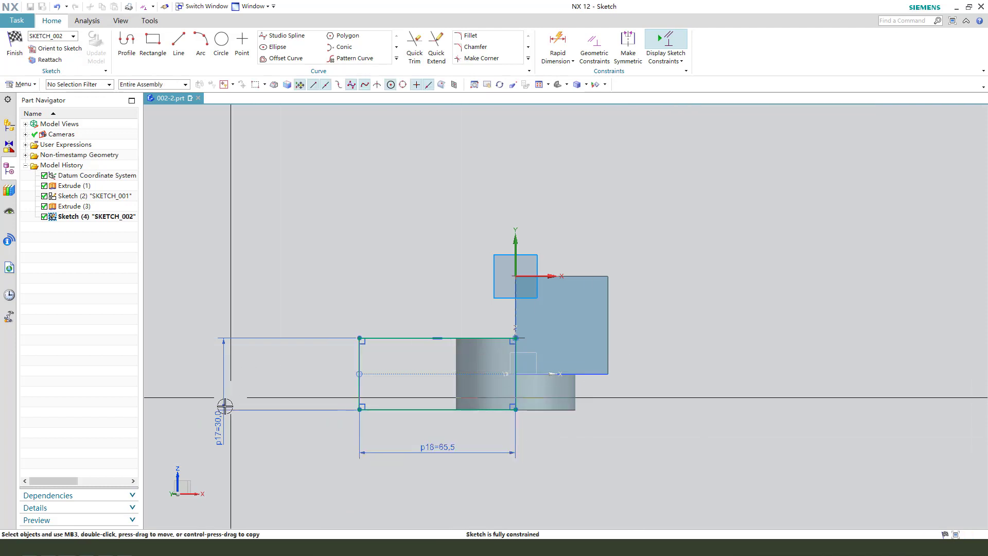
{"action": "left_click_drag", "start_coordinate": [220, 384], "coordinate": [248, 371]}
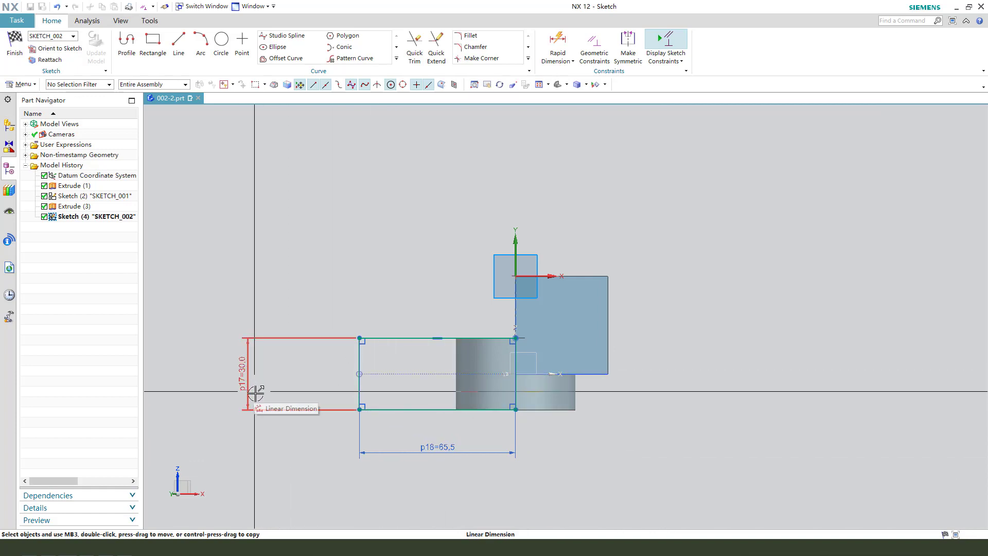
{"action": "left_click", "coordinate": [437, 451]}
{"action": "key", "text": "Delete"}
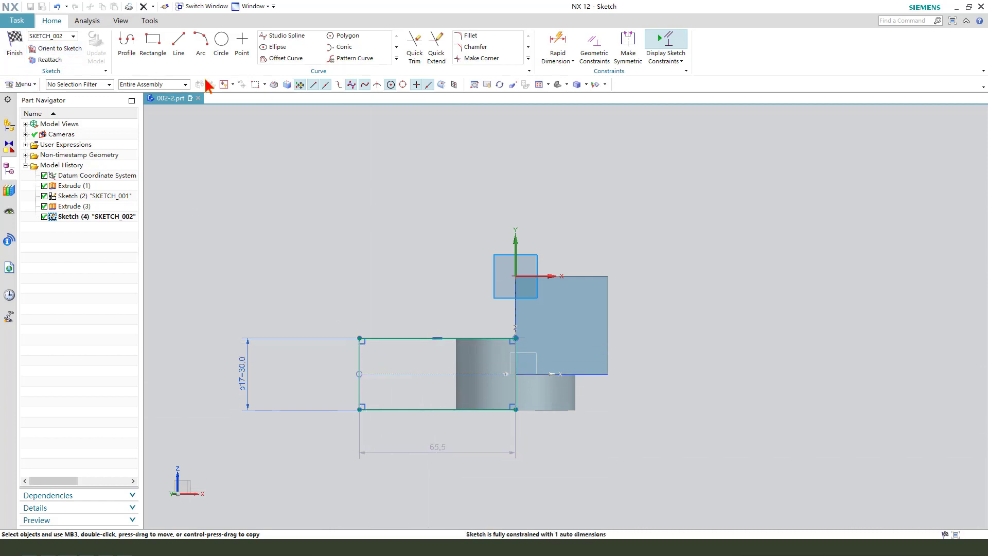
Draw a circle centred on the midpoint of the rectangle's left edge through its upper corner, and convert that edge to reference
{"action": "left_click", "coordinate": [220, 46]}
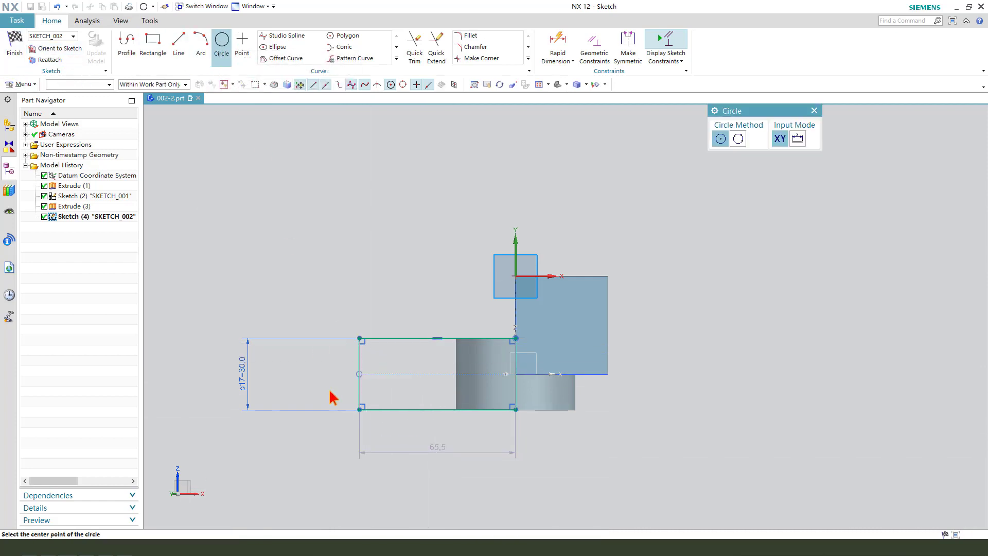
{"action": "left_click", "coordinate": [359, 373]}
{"action": "left_click", "coordinate": [359, 340]}
{"action": "right_click", "coordinate": [354, 276]}
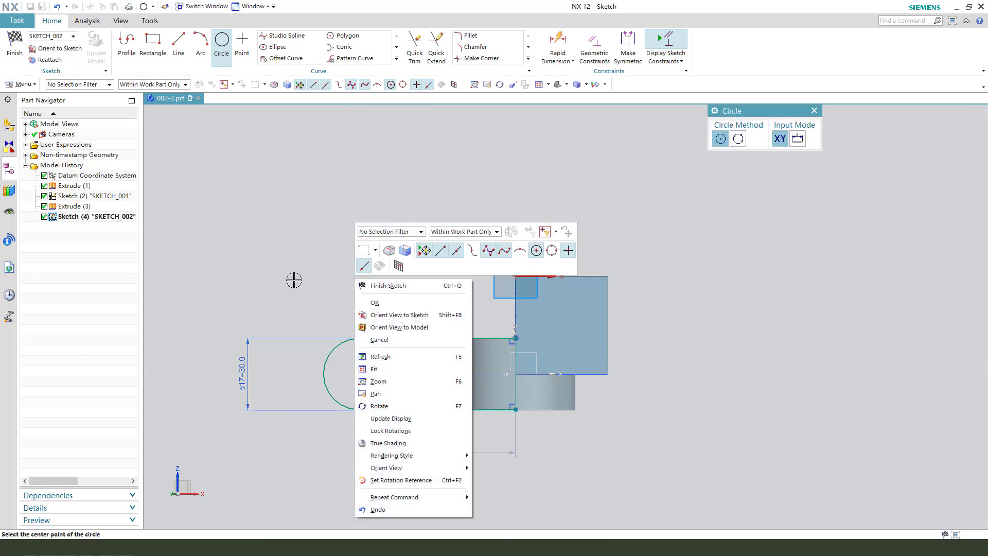
{"action": "key", "text": "Escape"}
{"action": "key", "text": "Escape"}
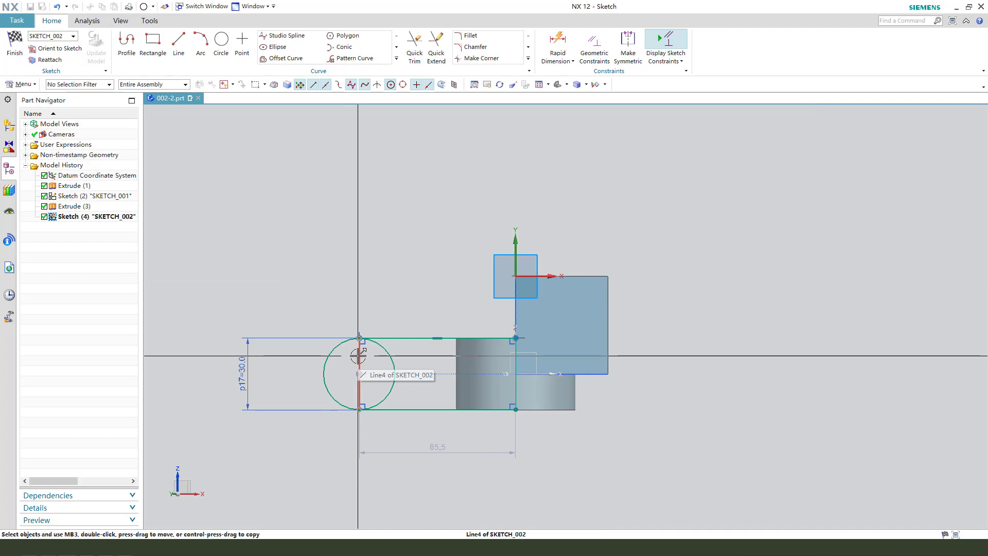
{"action": "left_click", "coordinate": [359, 357]}
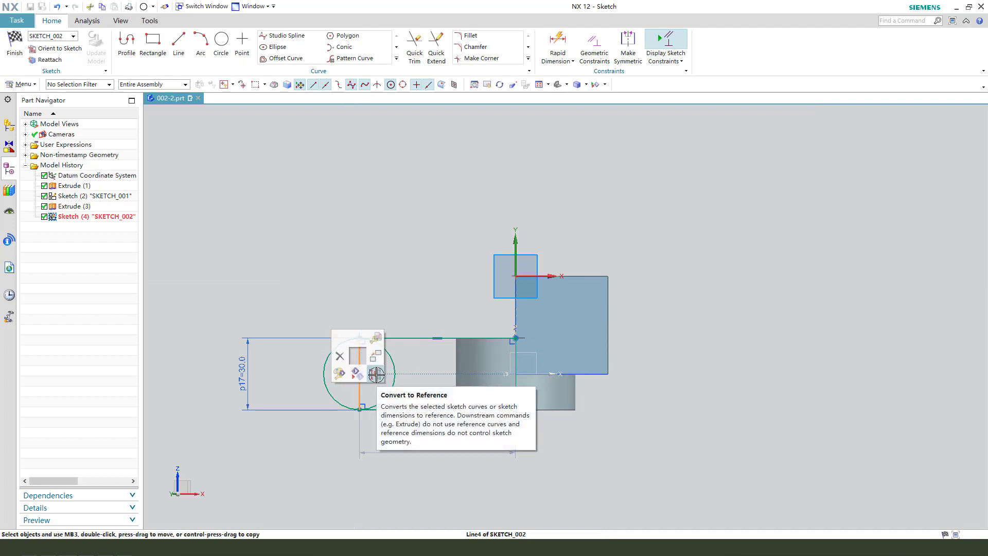
{"action": "left_click", "coordinate": [372, 371]}
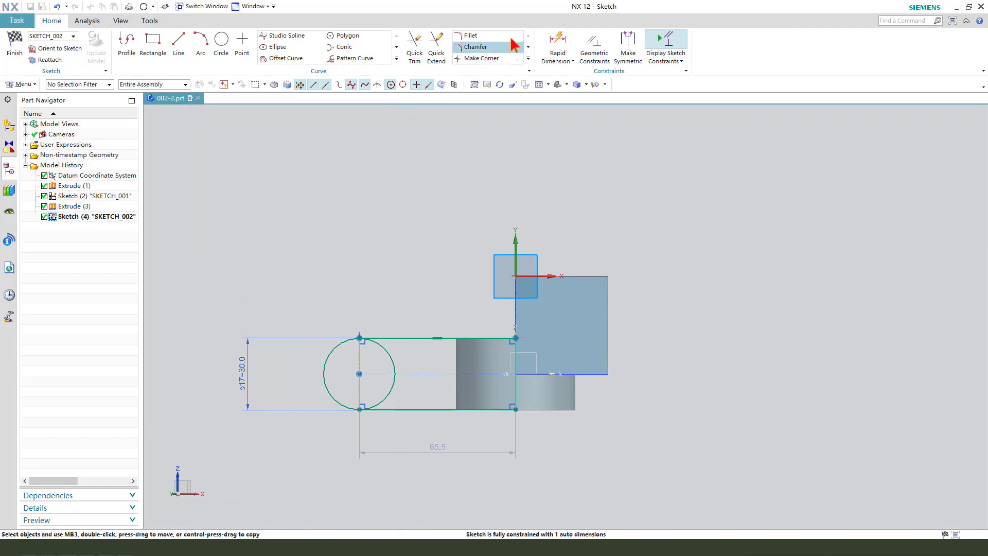
Dimension the horizontal distance from the circle's outermost tangent point to the rectangle's right edge as 65.5 mm
{"action": "left_click", "coordinate": [550, 49]}
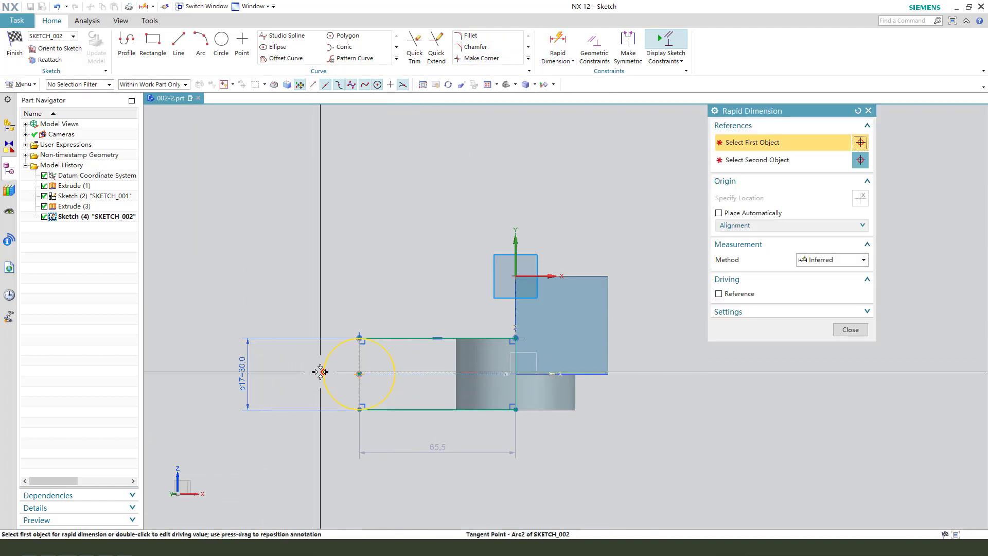
{"action": "left_click", "coordinate": [323, 373]}
{"action": "left_click", "coordinate": [516, 402]}
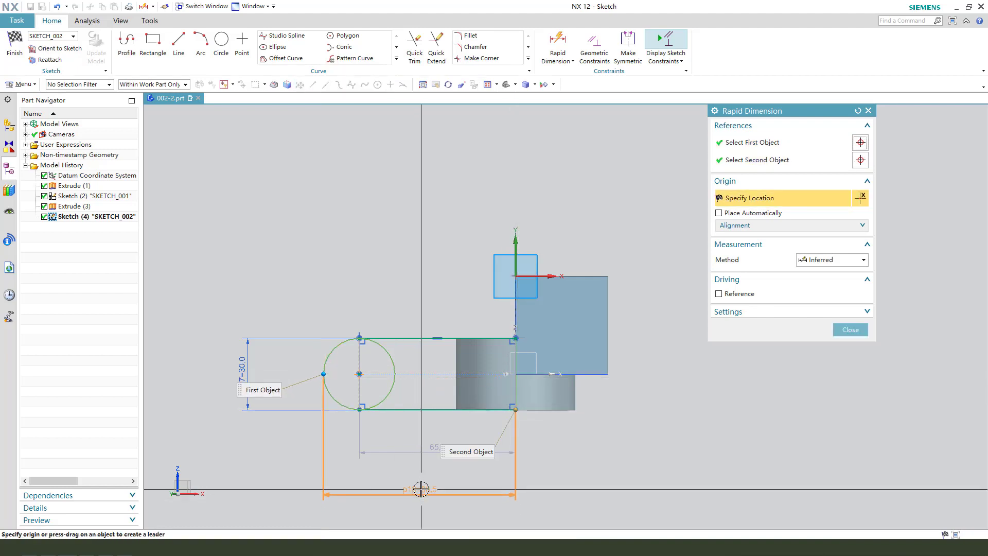
{"action": "left_click", "coordinate": [419, 488]}
{"action": "type", "text": "65.5"}
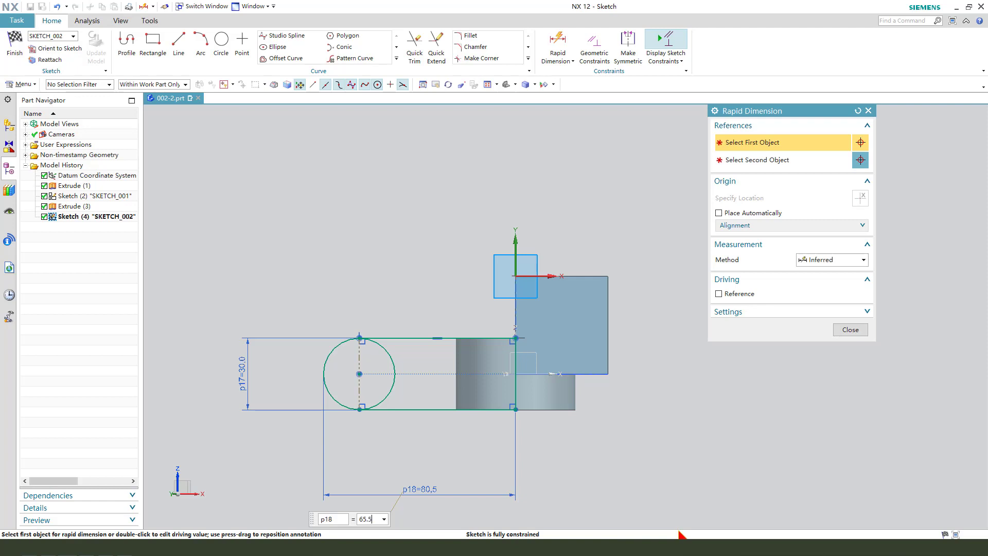
{"action": "key", "text": "Return"}
{"action": "left_click", "coordinate": [850, 329]}
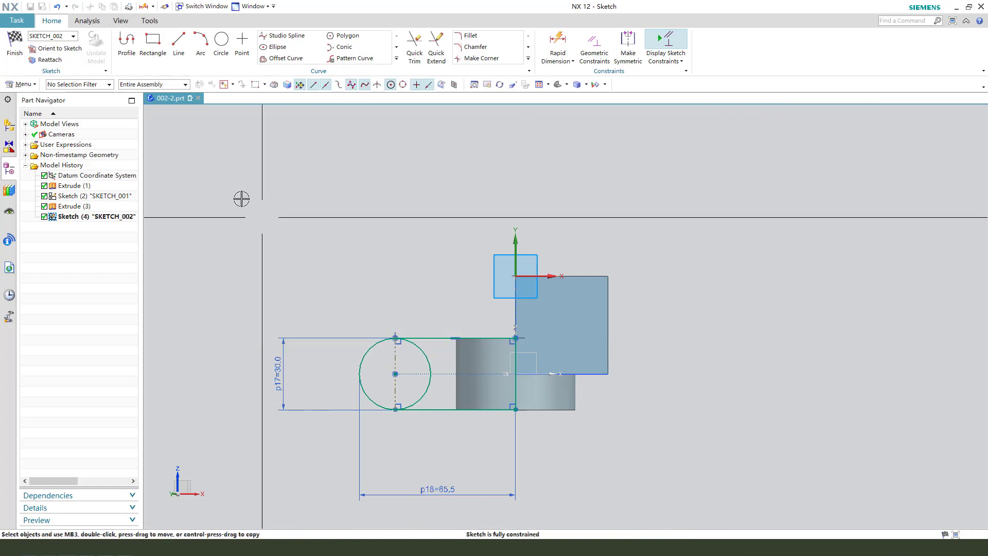
Trim away the circle's inner half so the arm sketch is one round-ended outline, and finish the sketch
{"action": "left_click", "coordinate": [14, 45]}
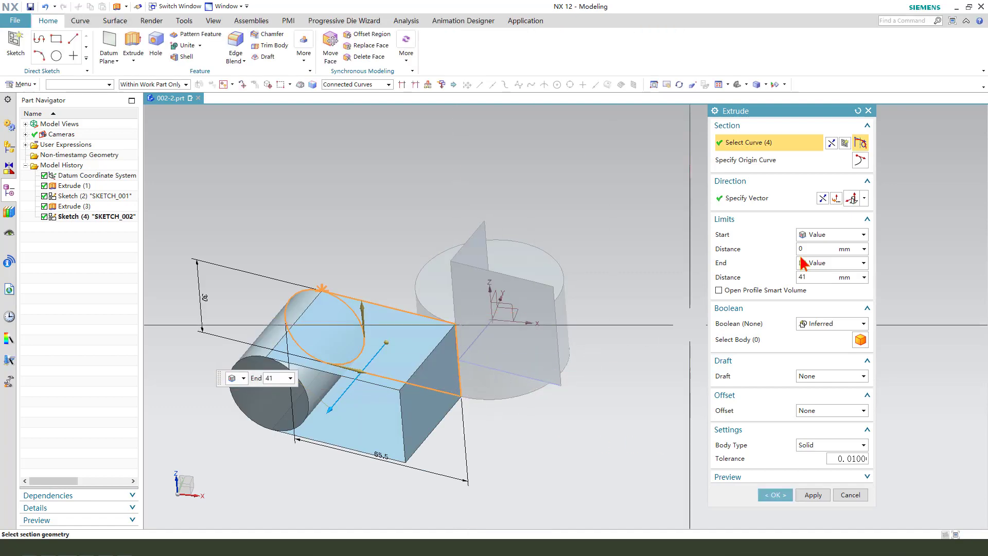
{"action": "left_click", "coordinate": [846, 144]}
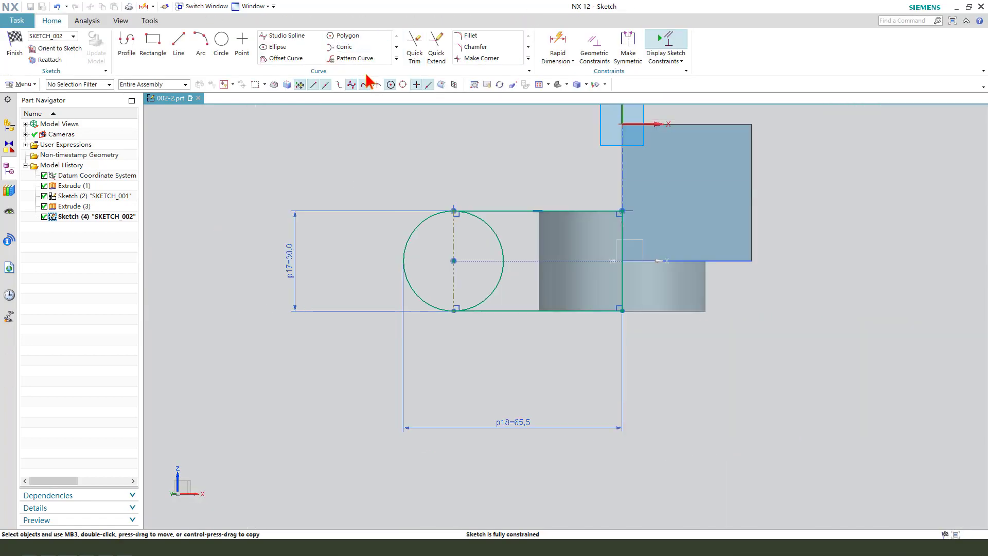
{"action": "left_click", "coordinate": [418, 49]}
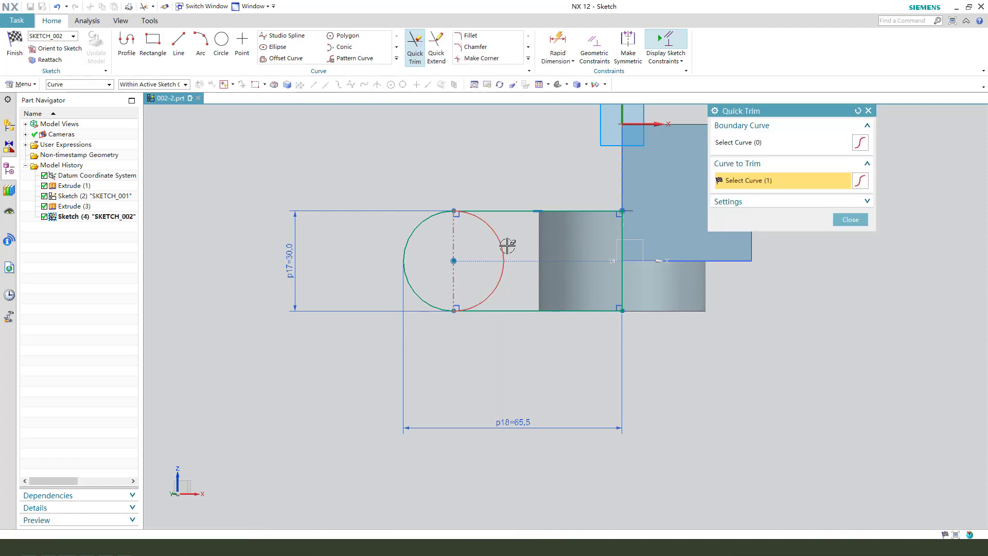
{"action": "left_click", "coordinate": [15, 42]}
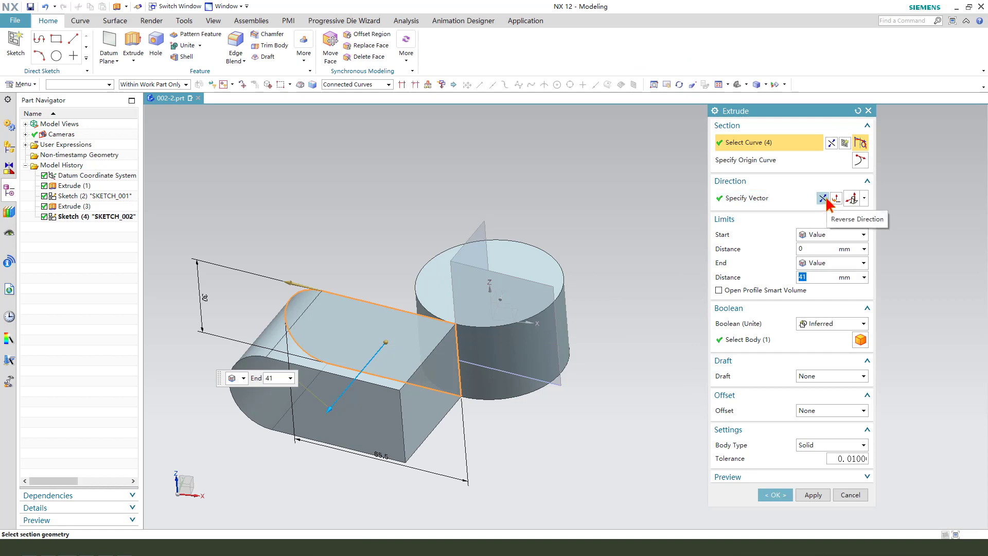
Extrude the arm profile 15 mm in the reversed direction and unite it with the cylinder
{"action": "left_click", "coordinate": [823, 199]}
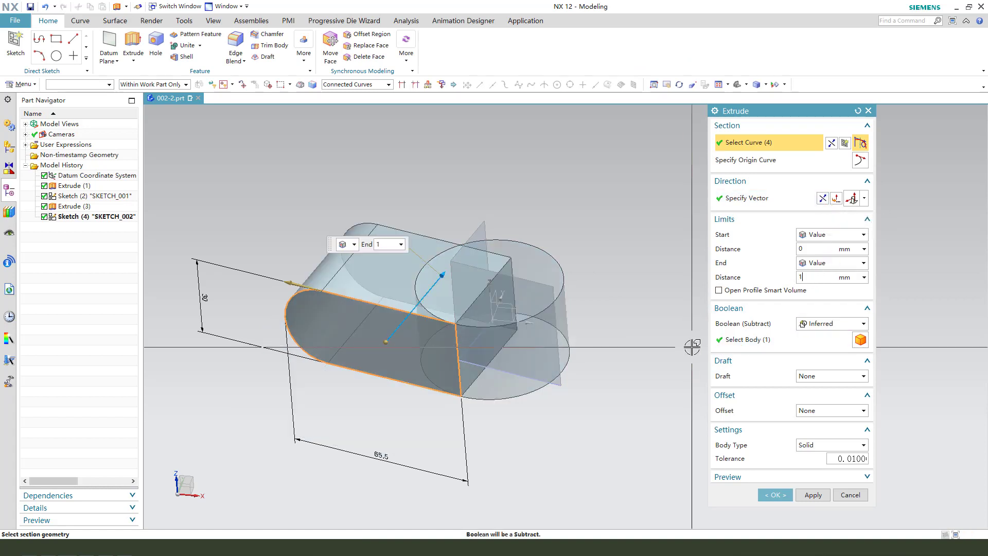
{"action": "left_click", "coordinate": [831, 323]}
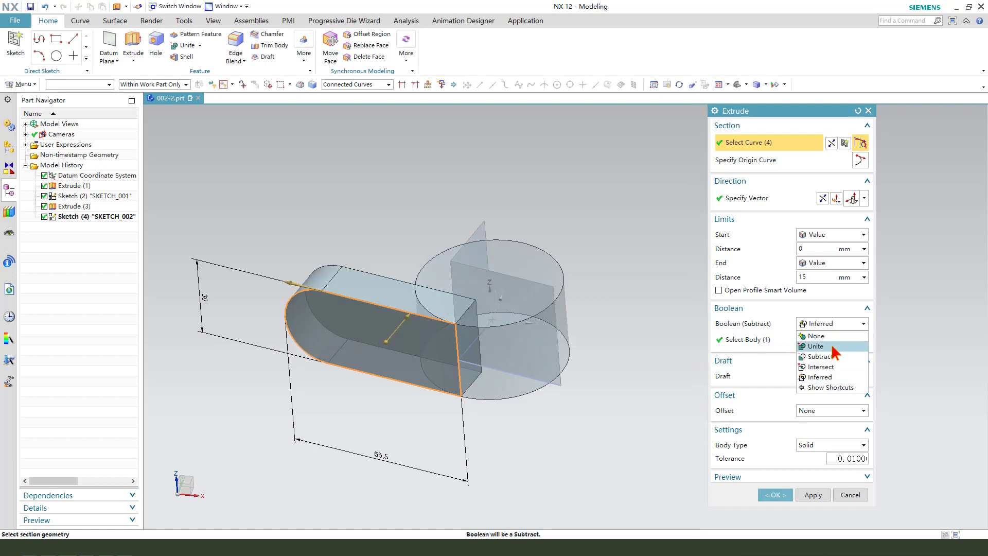
{"action": "left_click", "coordinate": [823, 347]}
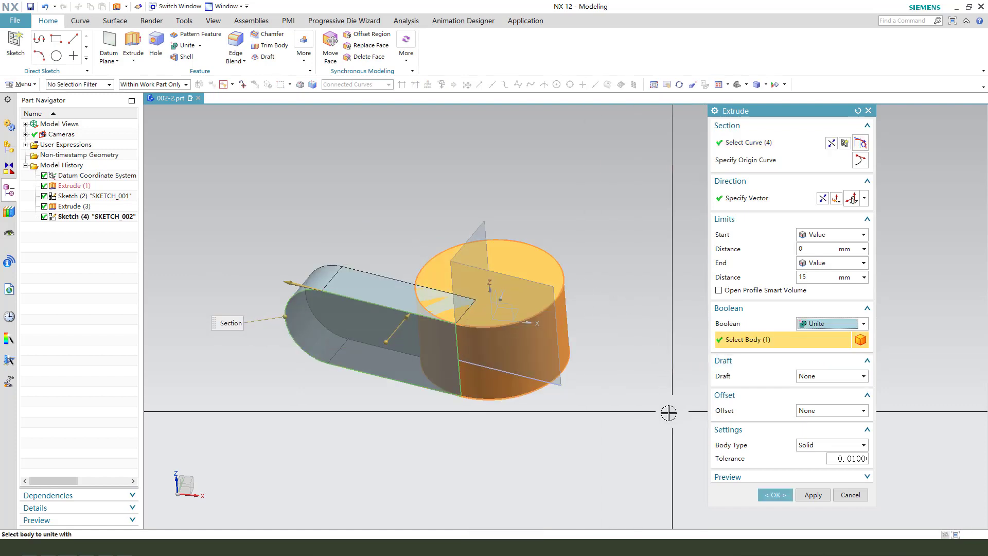
{"action": "middle_click", "coordinate": [668, 363]}
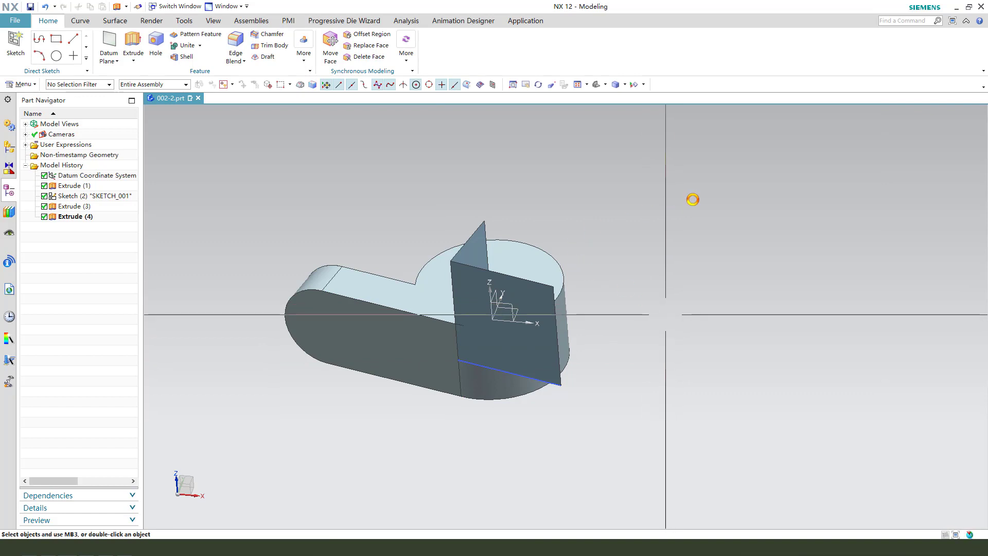
Hide the construction sheet body and the remaining line of the first sketch
{"action": "key", "text": "ctrl+b"}
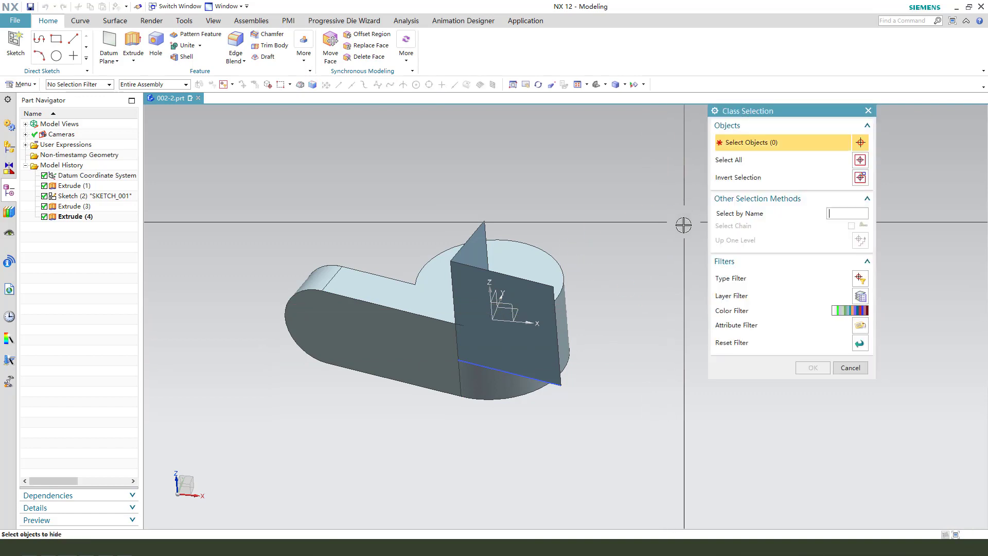
{"action": "left_click", "coordinate": [463, 273]}
{"action": "left_click", "coordinate": [810, 368]}
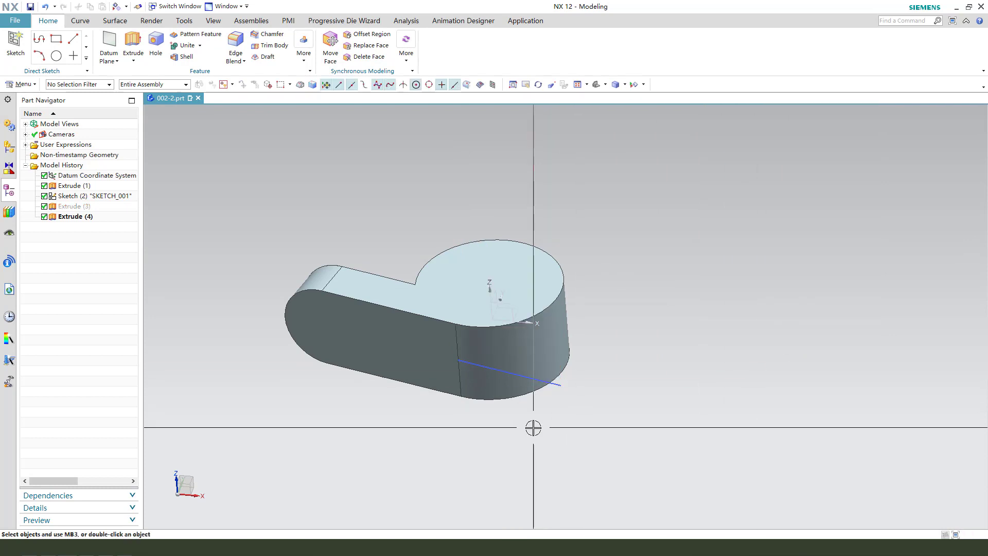
{"action": "left_click", "coordinate": [558, 383]}
{"action": "key", "text": "ctrl+b"}
{"action": "middle_click_drag", "start_coordinate": [451, 369], "coordinate": [449, 374]}
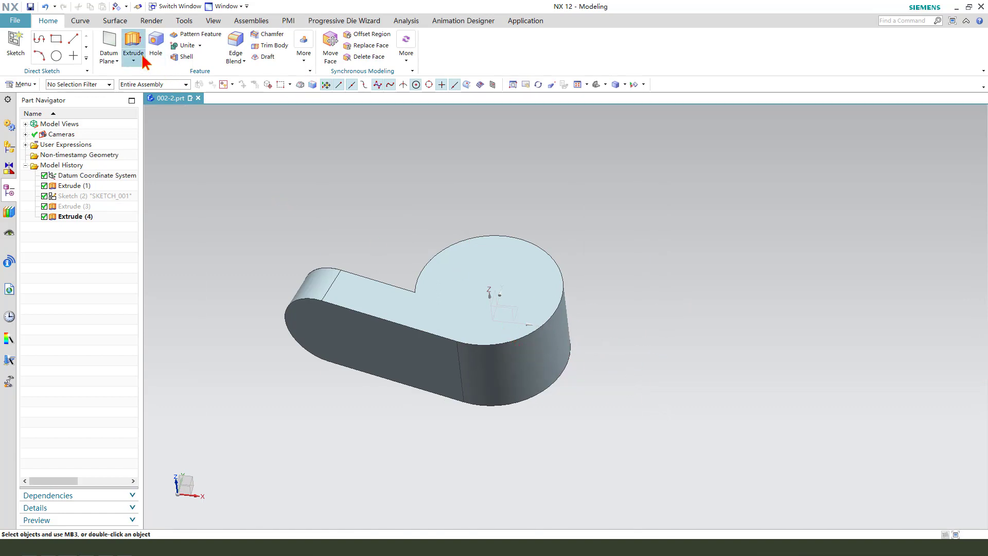
{"action": "middle_click_drag", "start_coordinate": [587, 298], "coordinate": [600, 327]}
{"action": "left_click", "coordinate": [516, 311]}
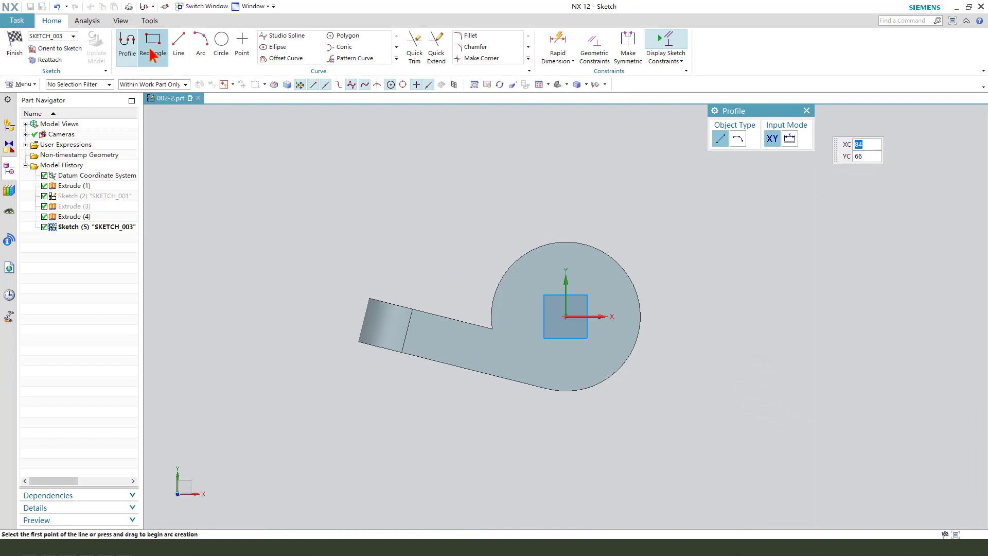
{"action": "left_click", "coordinate": [14, 44]}
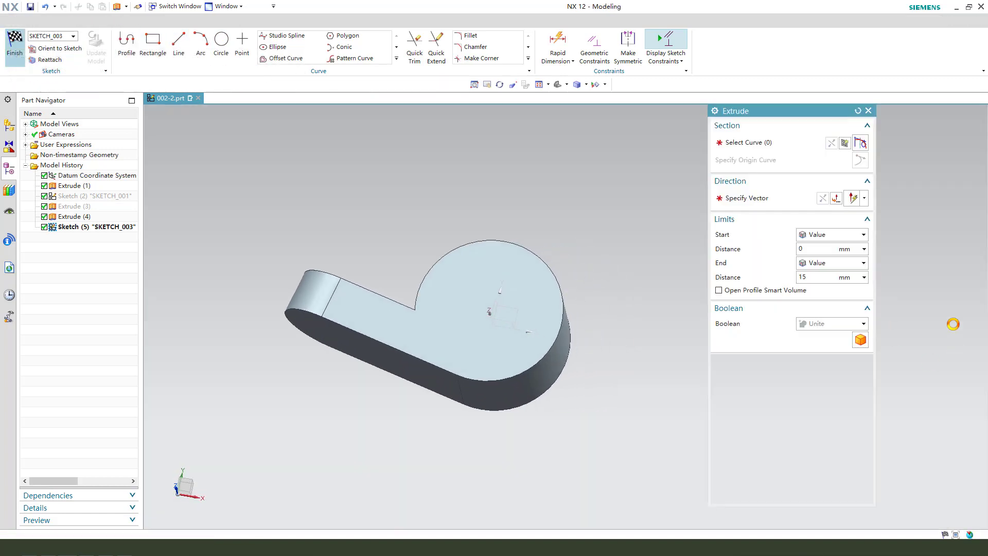
{"action": "left_click", "coordinate": [846, 495]}
Start an Extrude section sketch on the XZ datum plane and draw a rectangle about 50 by 21 mm extending beyond the cylinder, away from the arm
{"action": "middle_click_drag", "start_coordinate": [539, 372], "coordinate": [600, 342]}
{"action": "left_click", "coordinate": [133, 44]}
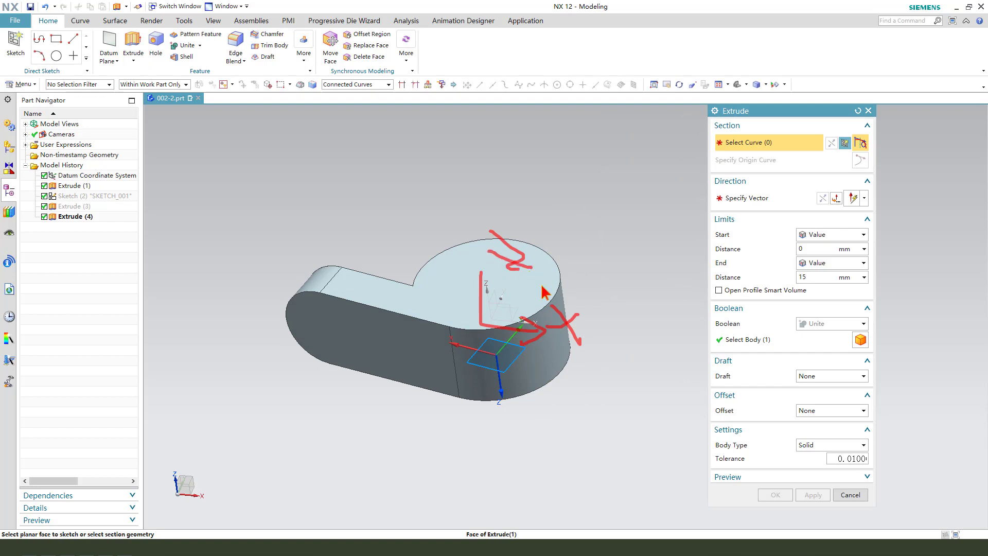
{"action": "key", "text": "Escape"}
{"action": "left_click", "coordinate": [510, 303]}
{"action": "left_click", "coordinate": [533, 307]}
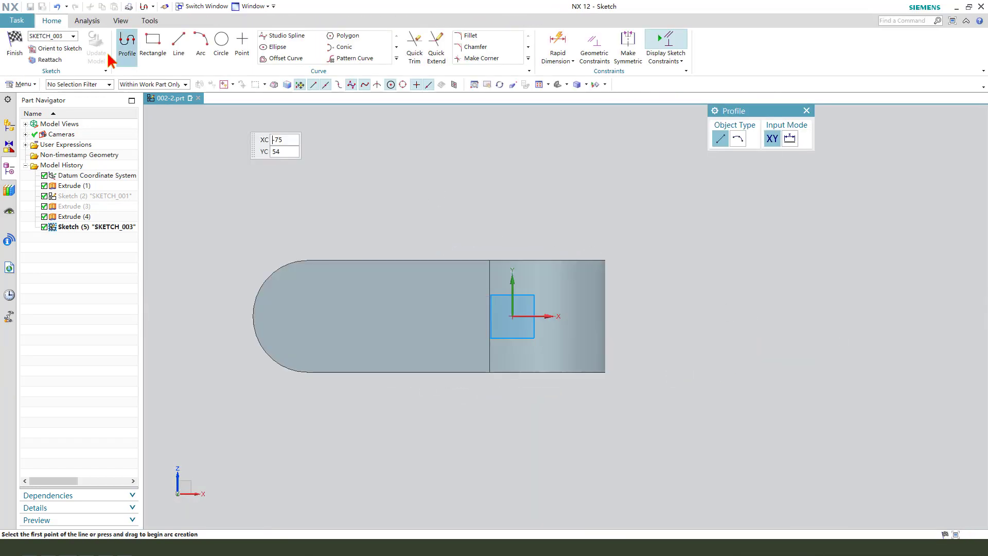
{"action": "left_click", "coordinate": [153, 41]}
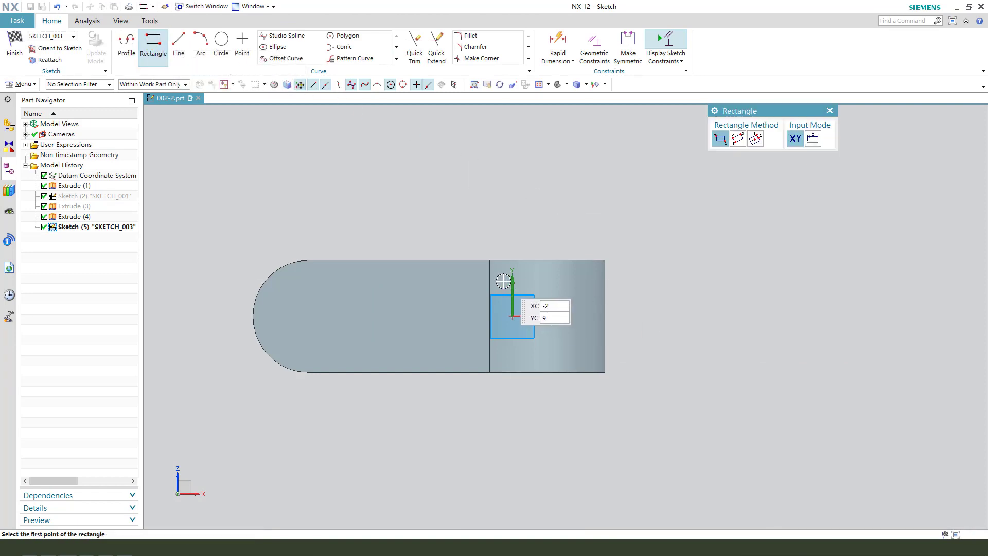
{"action": "left_click", "coordinate": [505, 353]}
{"action": "left_click", "coordinate": [691, 275]}
Draw a circle centred on the midpoint of the rectangle's outer vertical edge, passing through its upper corner
{"action": "left_click", "coordinate": [222, 52]}
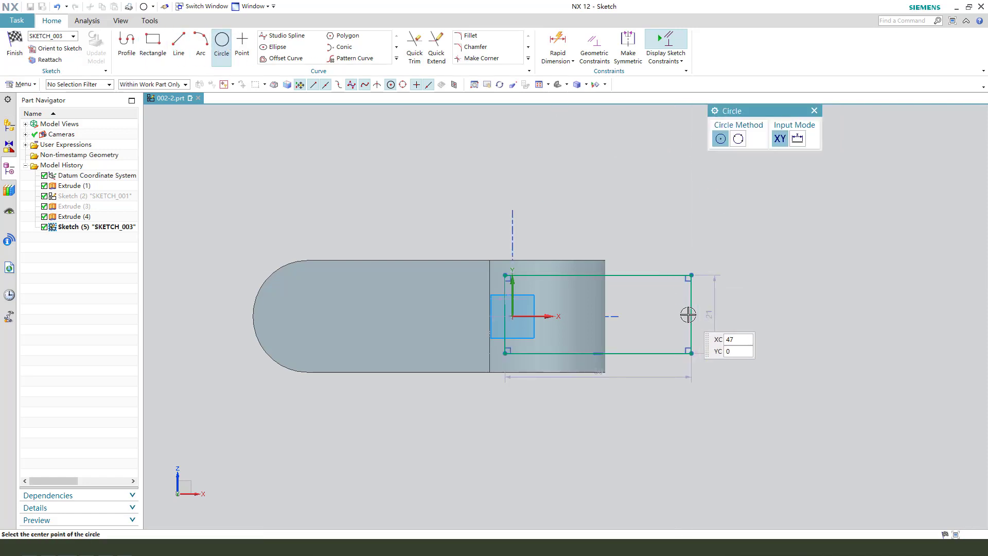
{"action": "left_click", "coordinate": [691, 314]}
{"action": "left_click", "coordinate": [697, 277]}
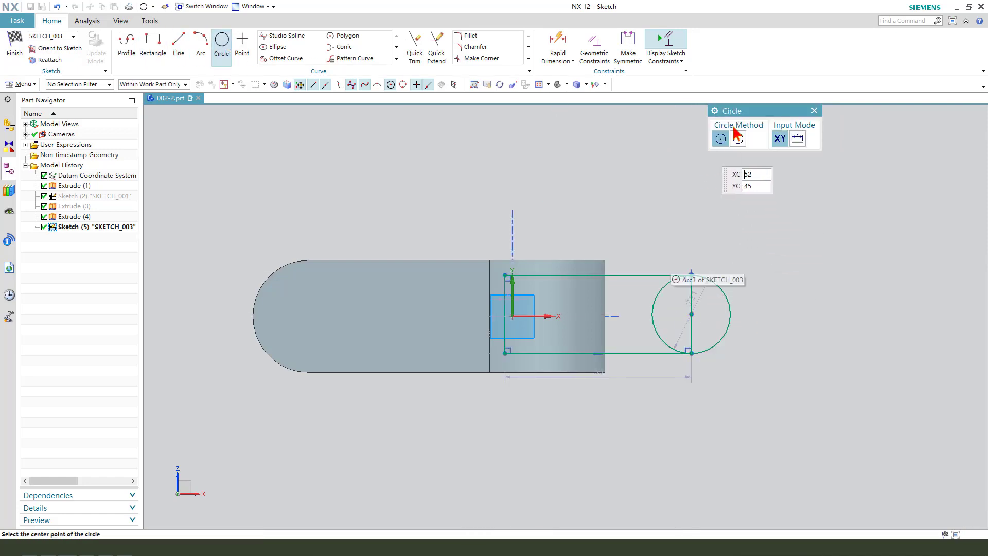
{"action": "left_click", "coordinate": [814, 111]}
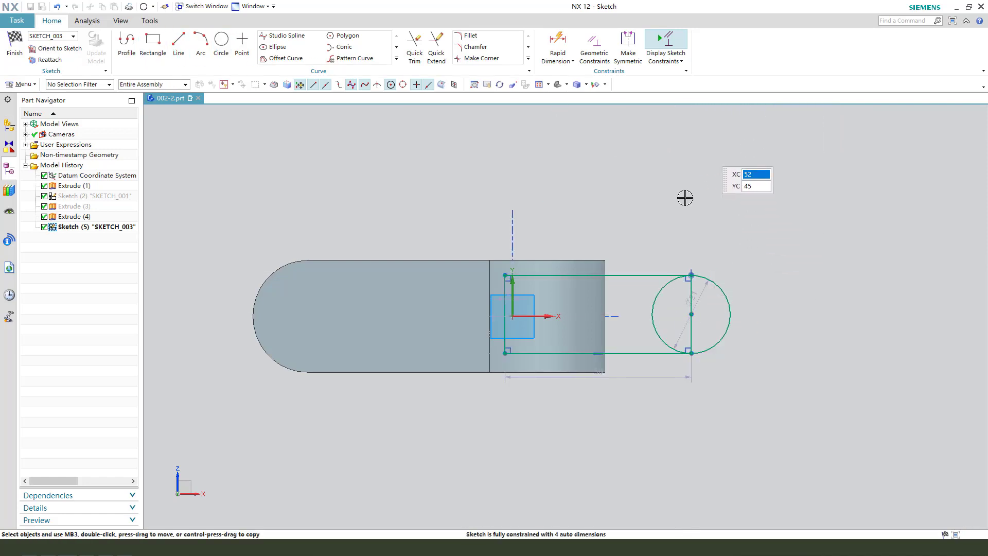
Make the midpoint of the rectangle's inner vertical edge coincident with the sketch origin, and convert the edge through the circle to reference
{"action": "left_click", "coordinate": [513, 318]}
{"action": "left_click", "coordinate": [512, 317]}
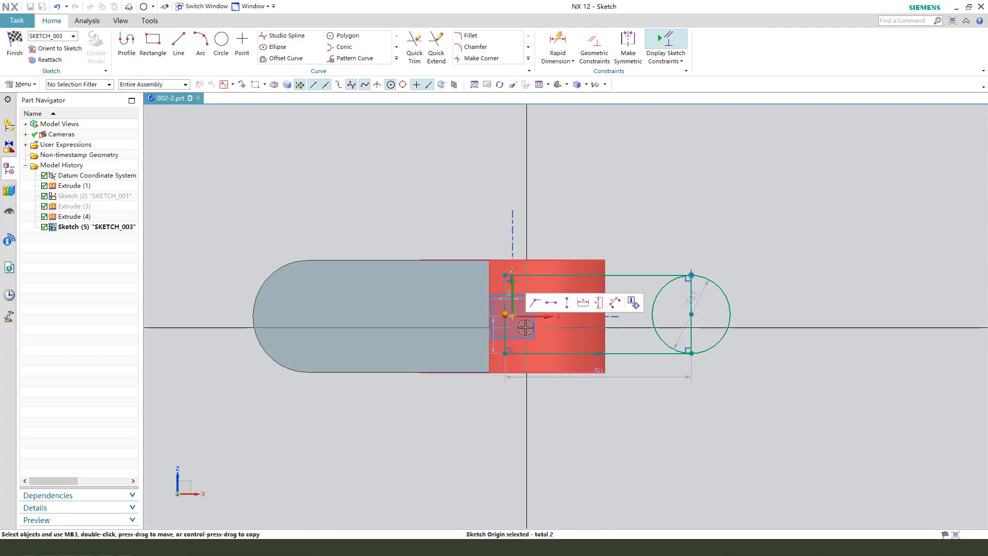
{"action": "left_click", "coordinate": [536, 303]}
{"action": "scroll", "coordinate": [672, 312], "scroll_direction": "up", "scroll_amount": 1}
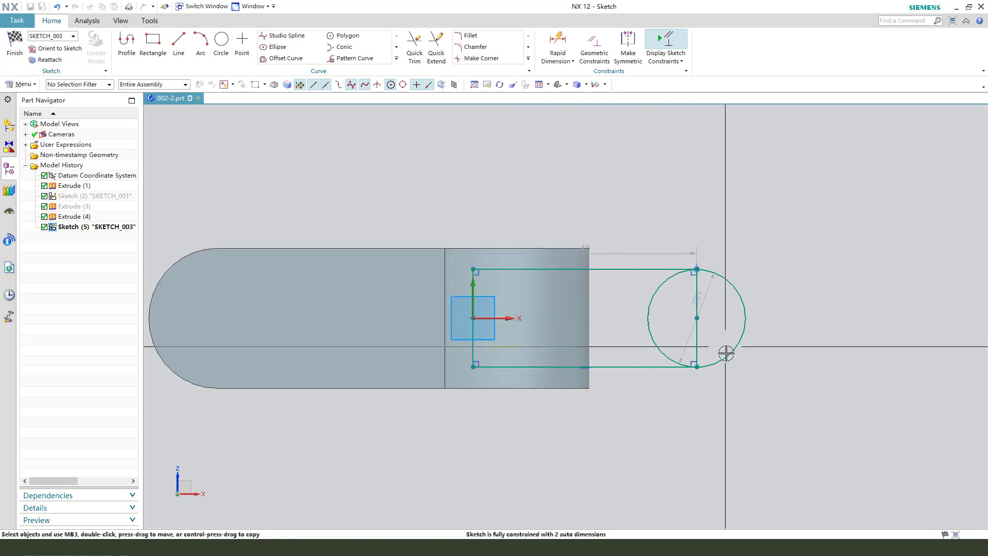
{"action": "left_click", "coordinate": [700, 339]}
{"action": "left_click", "coordinate": [718, 355]}
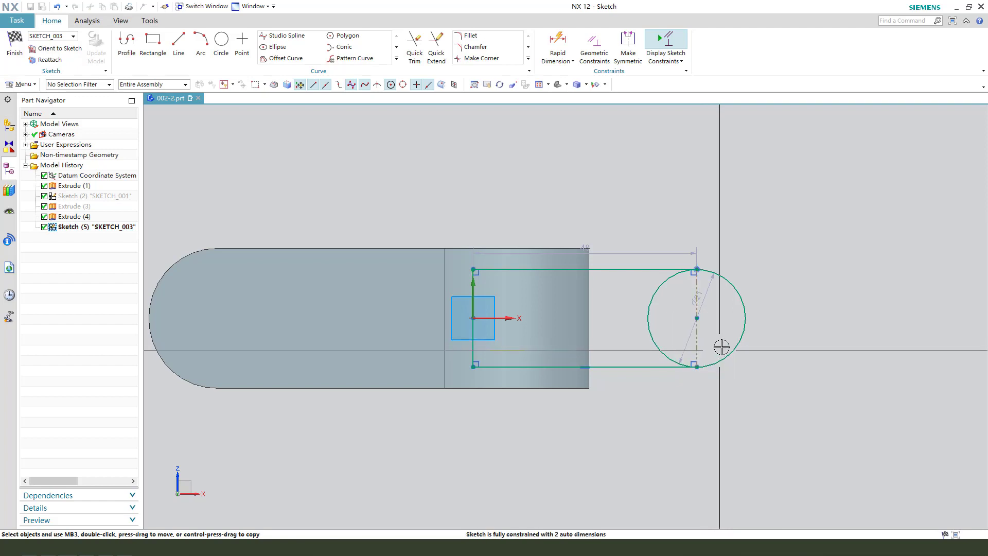
Set the circle's diameter to 25 mm with a driving dimension
{"action": "left_click_drag", "start_coordinate": [722, 291], "coordinate": [763, 257]}
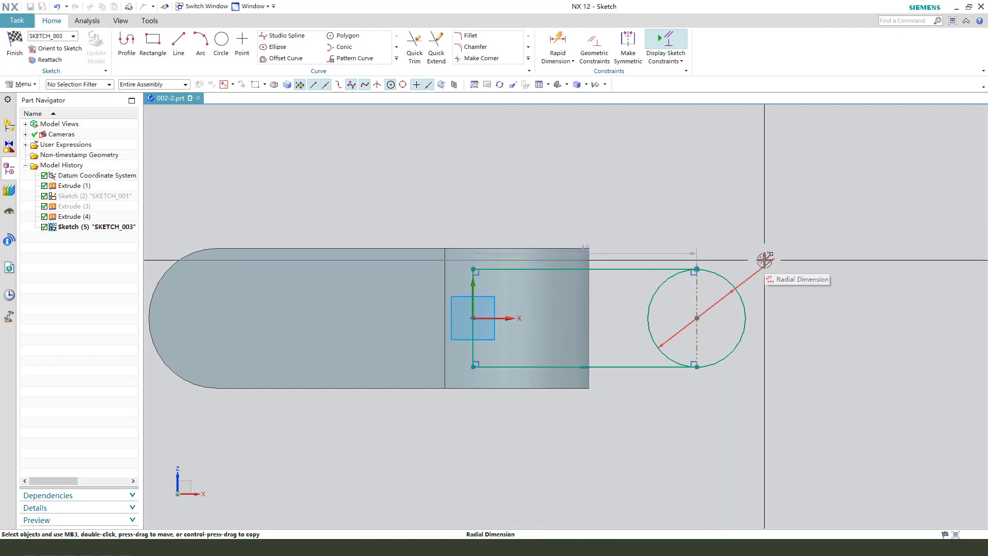
{"action": "double_click", "coordinate": [763, 258]}
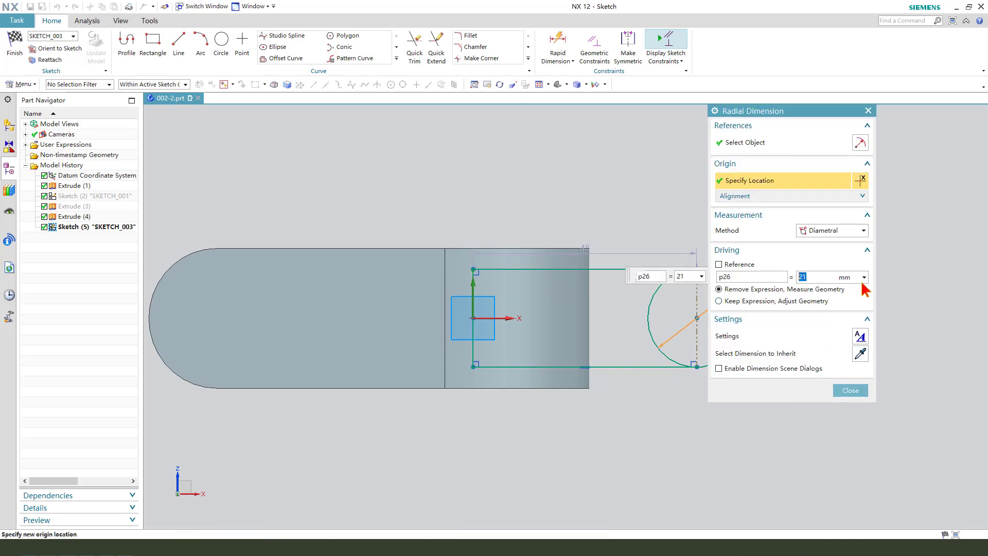
{"action": "type", "text": "5"}
{"action": "key", "text": "Return"}
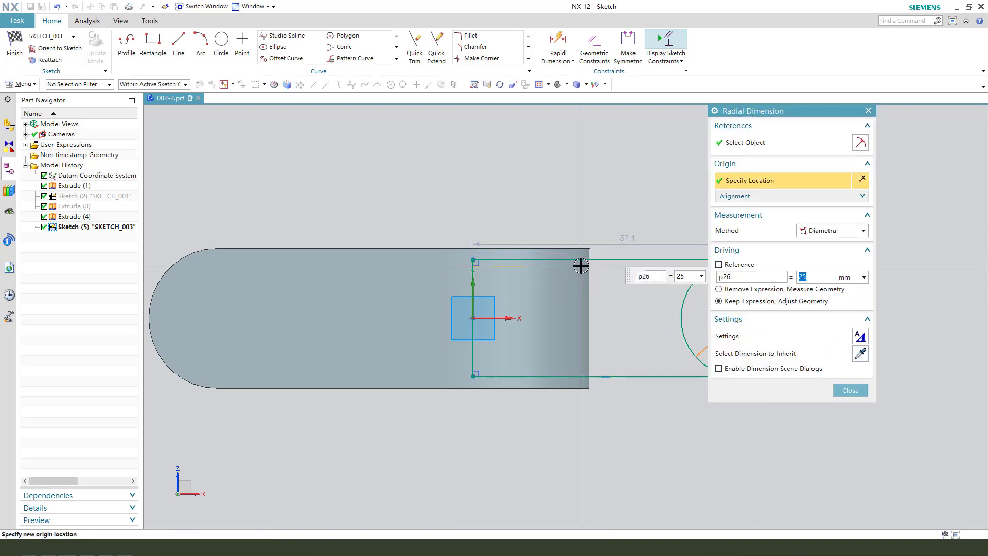
{"action": "left_click", "coordinate": [857, 391]}
Dimension the horizontal distance from the rectangle's inner vertical edge to the circle's outermost tangent point as 42.5 mm
{"action": "left_click_drag", "start_coordinate": [628, 237], "coordinate": [626, 198]}
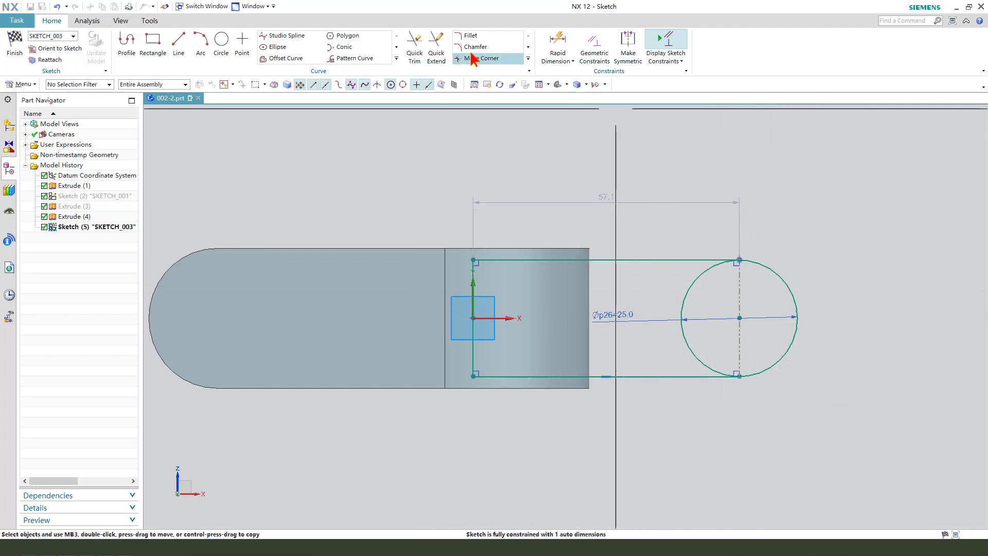
{"action": "left_click", "coordinate": [572, 61]}
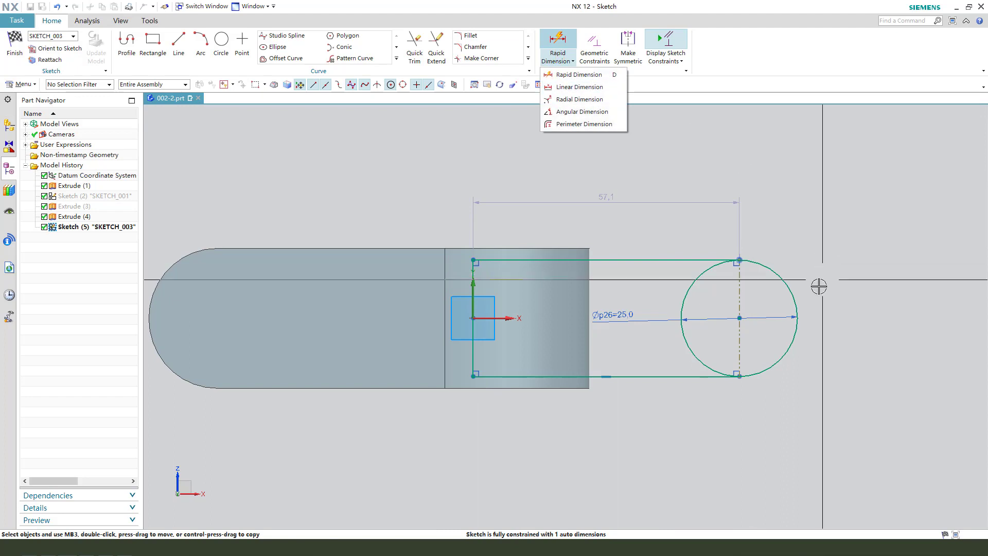
{"action": "left_click", "coordinate": [579, 75]}
{"action": "scroll", "coordinate": [419, 287], "scroll_direction": "down", "scroll_amount": 5}
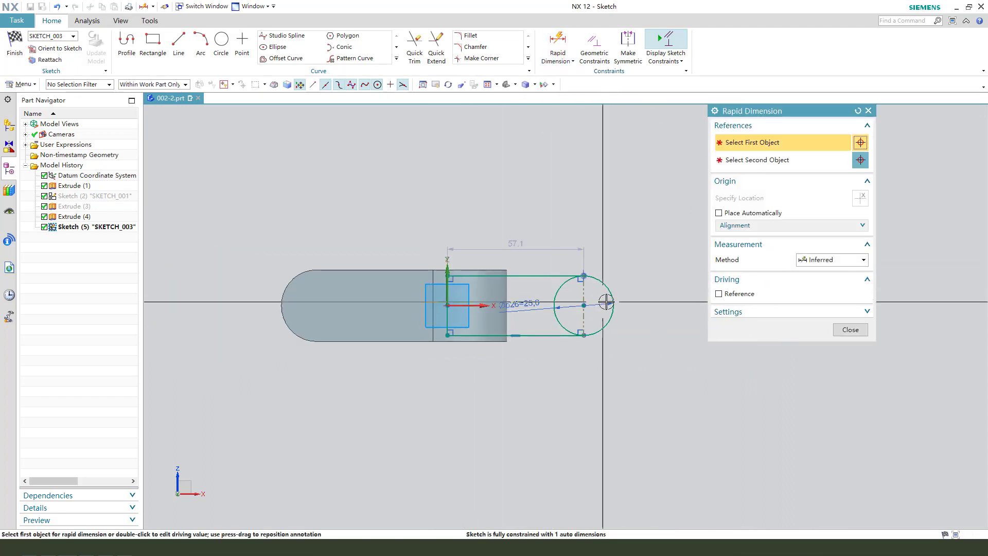
{"action": "left_click", "coordinate": [616, 303]}
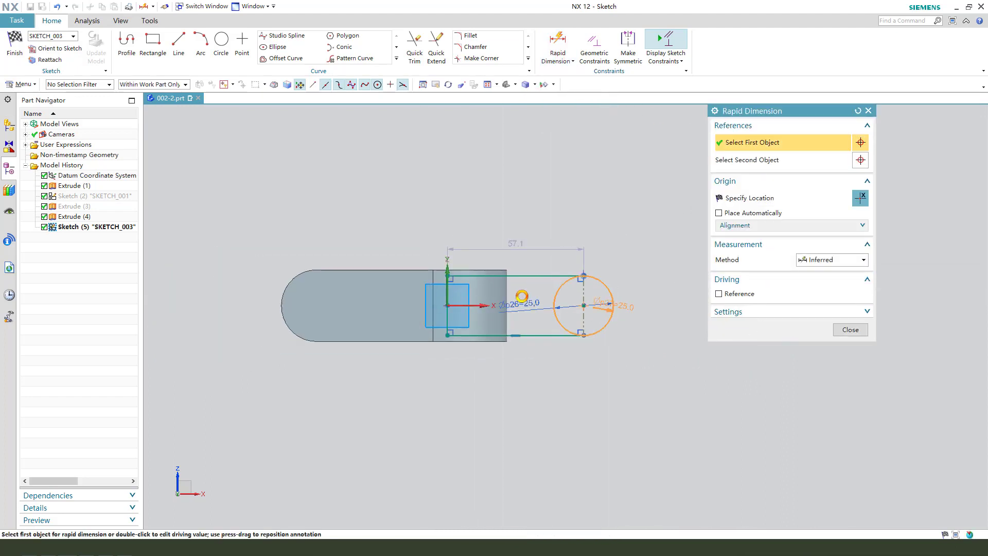
{"action": "left_click", "coordinate": [448, 286]}
{"action": "left_click", "coordinate": [518, 211]}
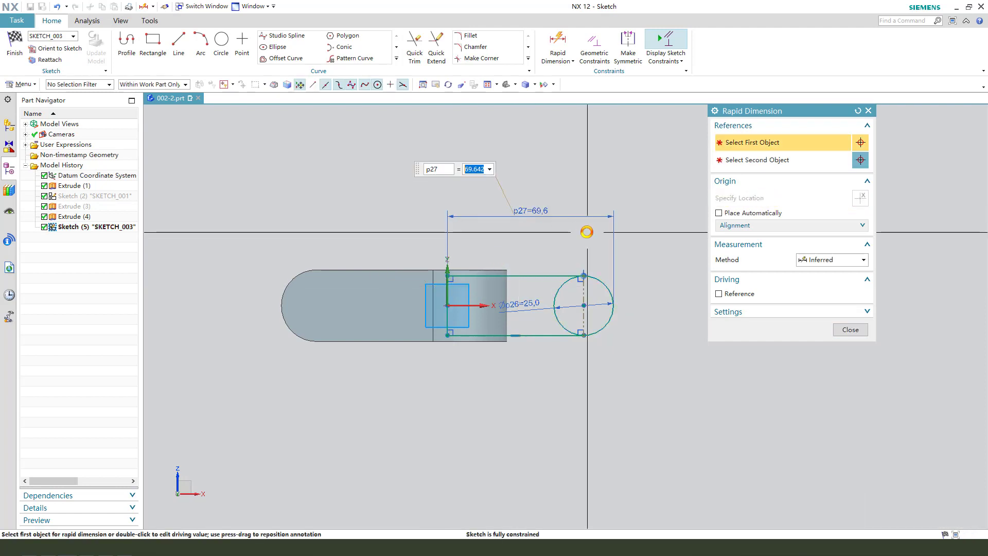
{"action": "type", "text": "42.5"}
{"action": "key", "text": "Return"}
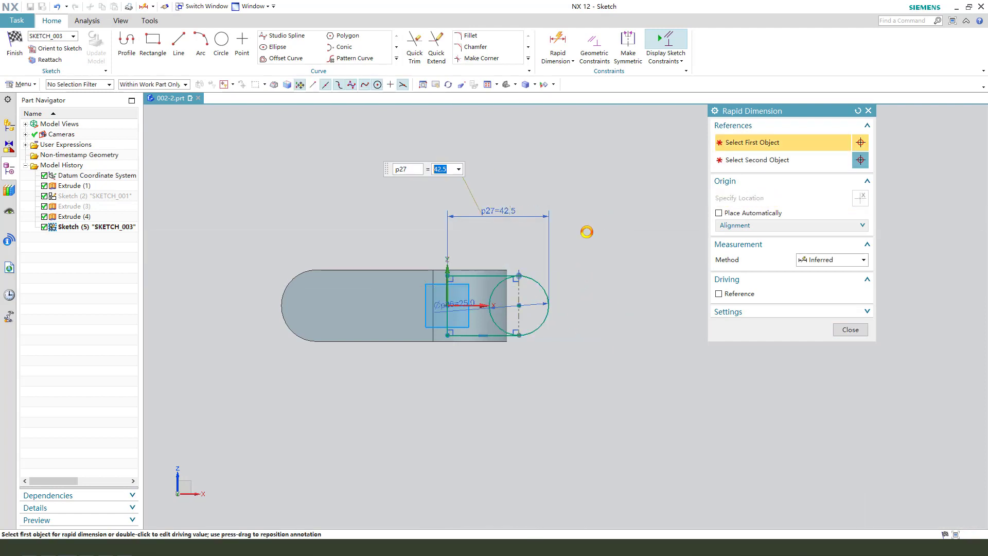
{"action": "left_click", "coordinate": [850, 329]}
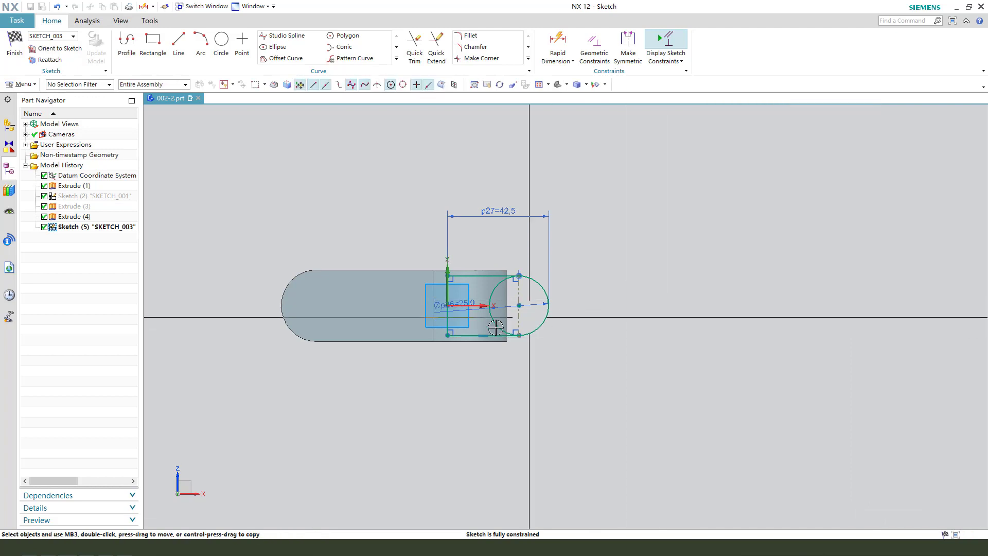
Trim away the circle's inner half, tidy the length dimension's position, and finish the lug sketch
{"action": "scroll", "coordinate": [493, 331], "scroll_direction": "down", "scroll_amount": 2}
{"action": "scroll", "coordinate": [494, 331], "scroll_direction": "up", "scroll_amount": 4}
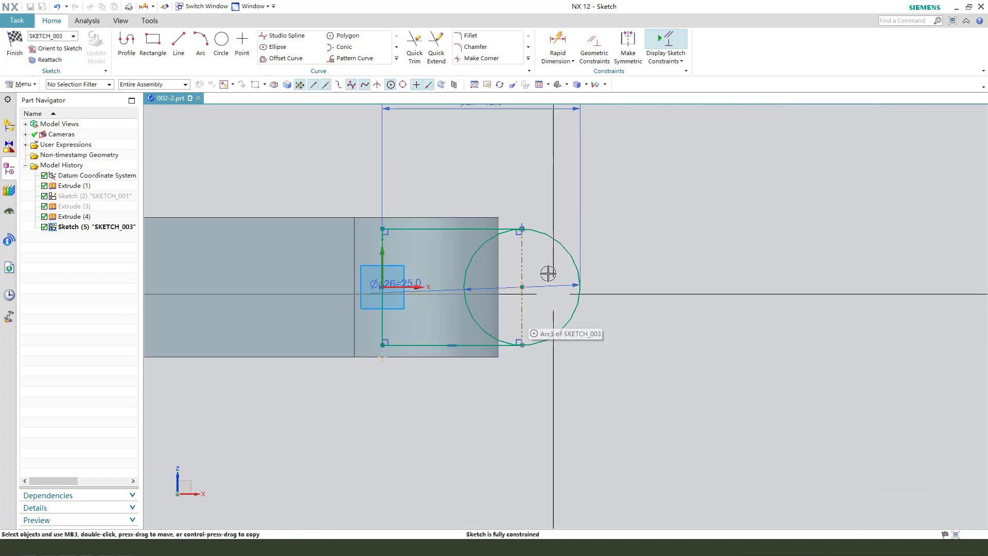
{"action": "left_click", "coordinate": [414, 47]}
{"action": "left_click", "coordinate": [472, 253]}
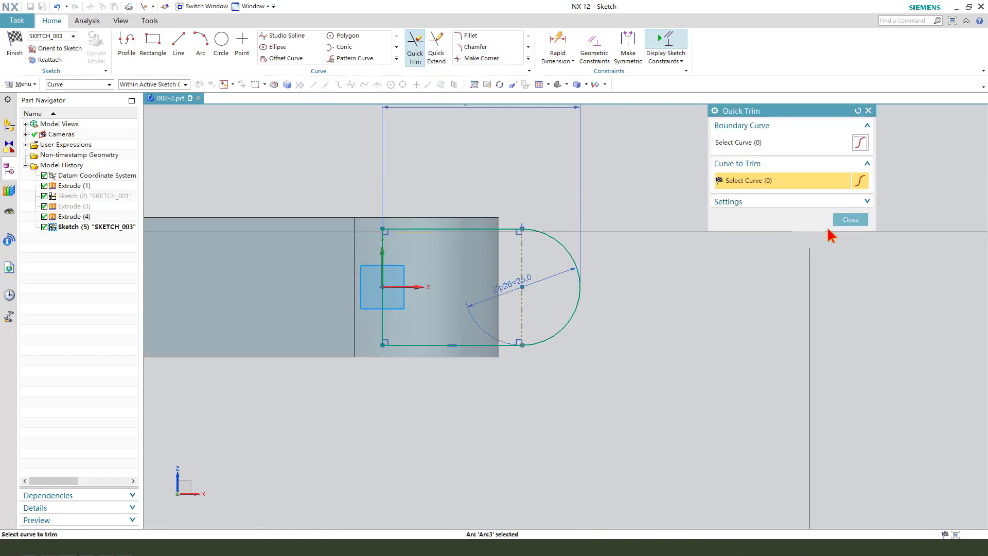
{"action": "left_click", "coordinate": [850, 220]}
{"action": "left_click_drag", "start_coordinate": [565, 107], "coordinate": [526, 173]}
{"action": "left_click", "coordinate": [14, 47]}
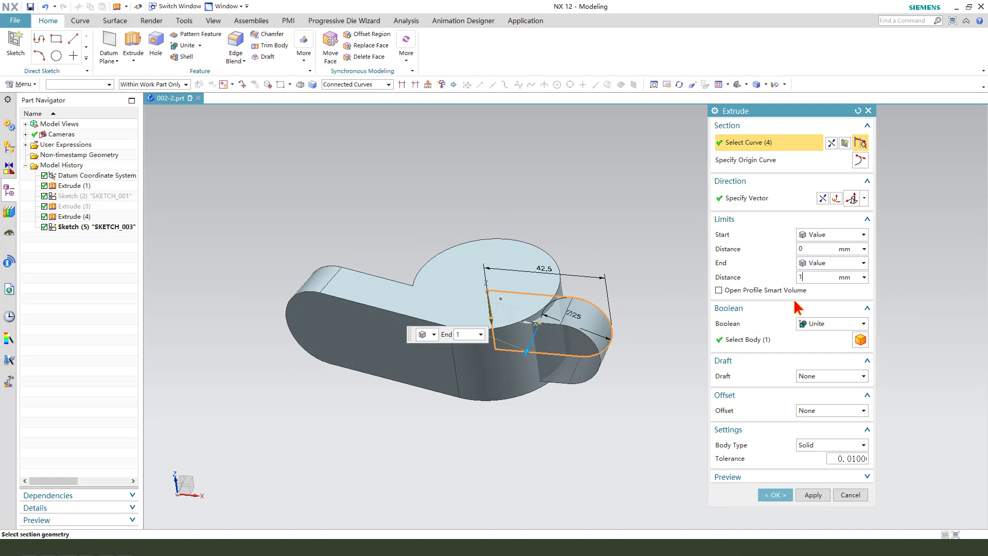
Extrude the lug profile symmetrically with a distance of 15 mm and unite it with the body
{"action": "left_click", "coordinate": [844, 264]}
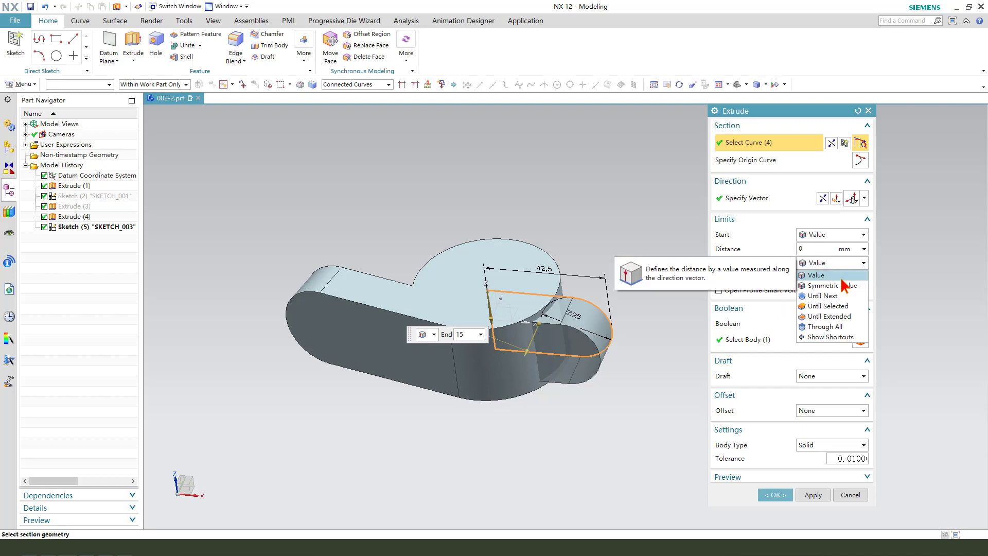
{"action": "left_click", "coordinate": [838, 286]}
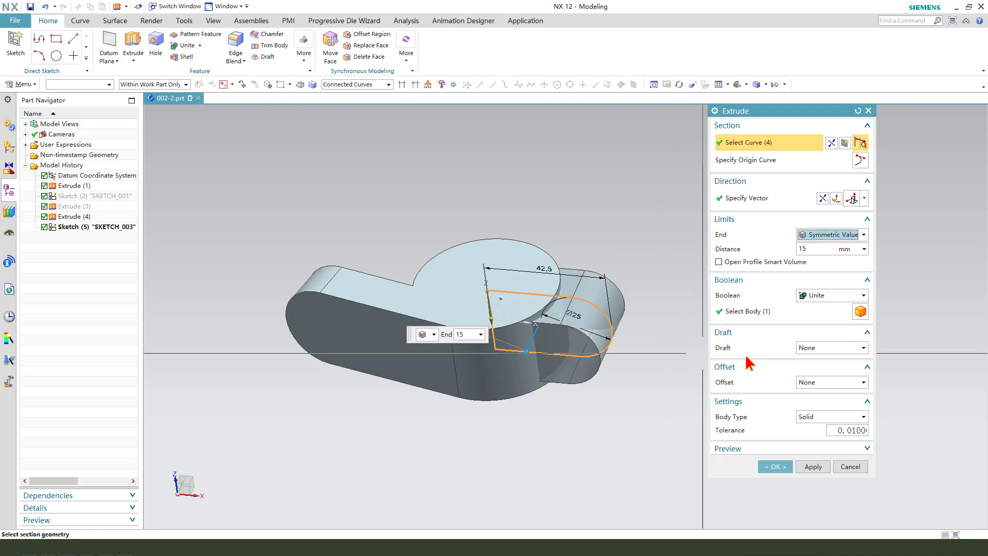
{"action": "left_click", "coordinate": [782, 315]}
{"action": "left_click", "coordinate": [776, 467]}
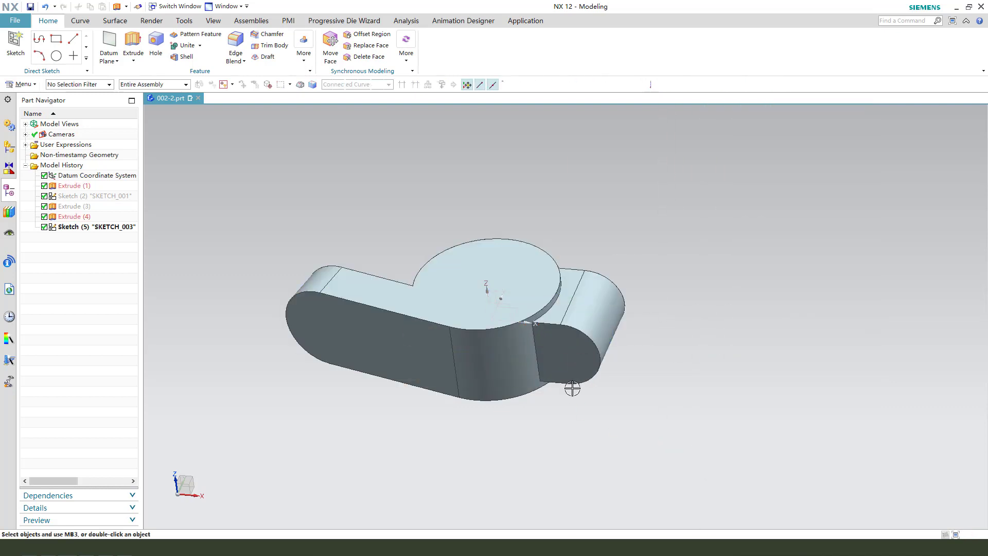
Reopen SKETCH_001 and dimension the angle between the line through the origin and the Y axis as 0°
{"action": "middle_click_drag", "start_coordinate": [574, 388], "coordinate": [599, 431]}
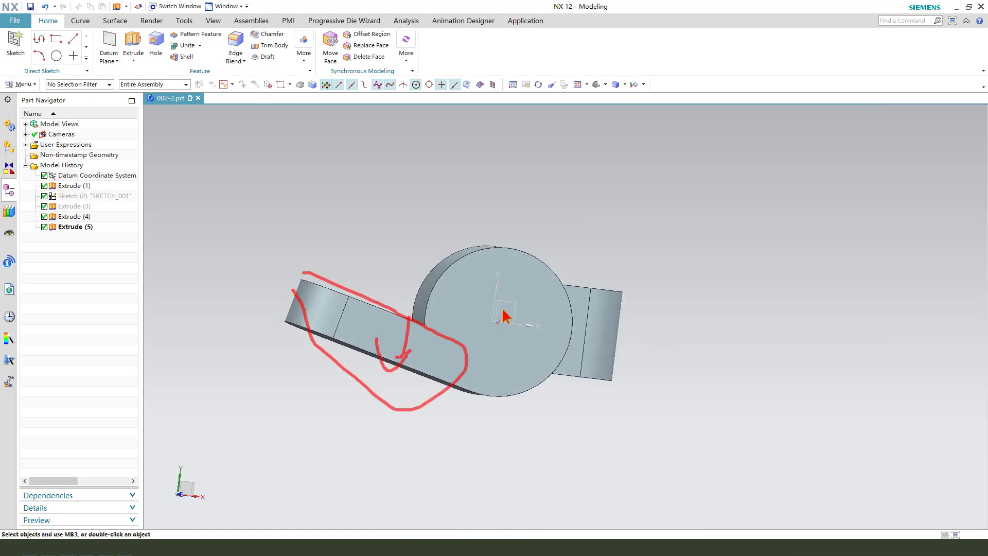
{"action": "key", "text": "Escape"}
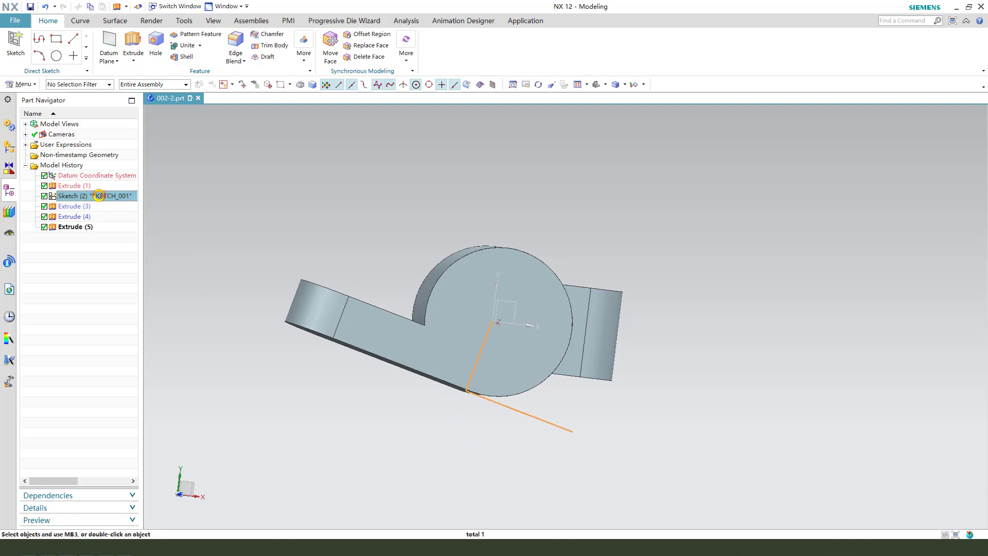
{"action": "double_click", "coordinate": [101, 196]}
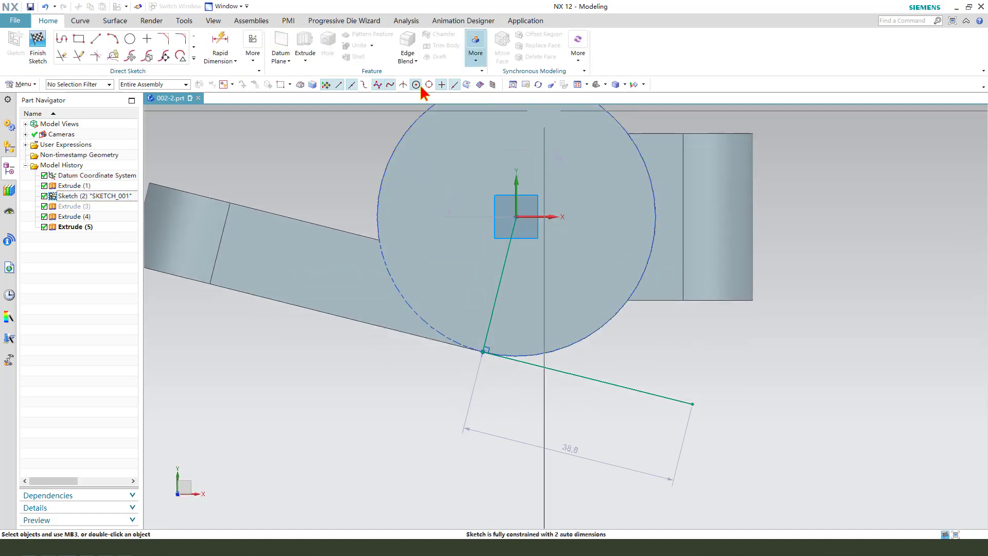
{"action": "left_click", "coordinate": [220, 47]}
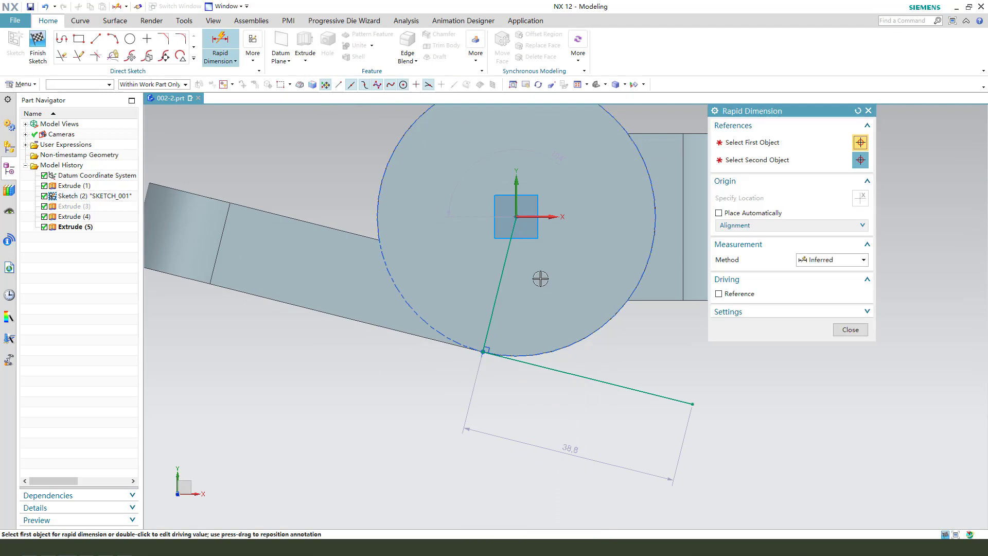
{"action": "left_click", "coordinate": [503, 267]}
{"action": "left_click", "coordinate": [514, 192]}
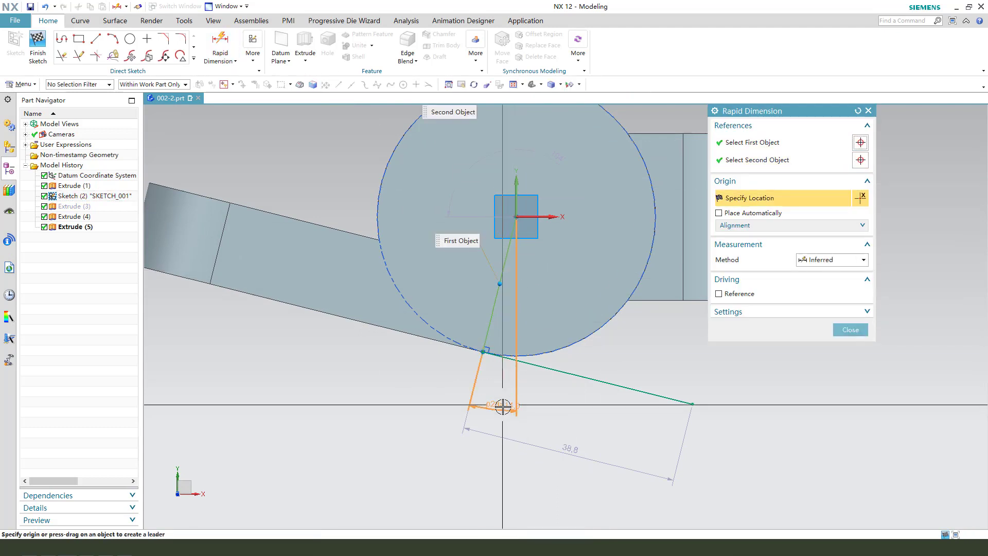
{"action": "left_click", "coordinate": [498, 407]}
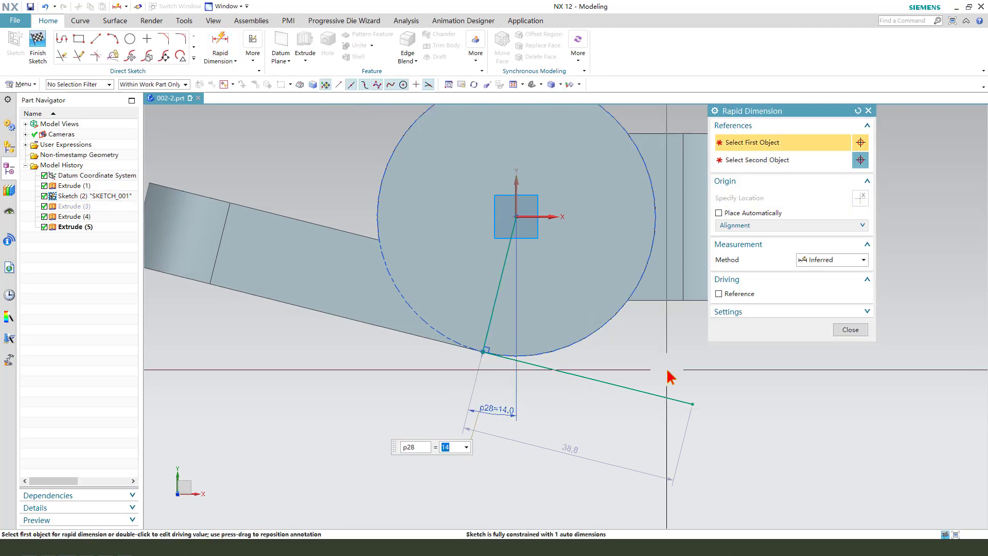
{"action": "type", "text": "0"}
{"action": "key", "text": "Return"}
{"action": "left_click", "coordinate": [854, 330]}
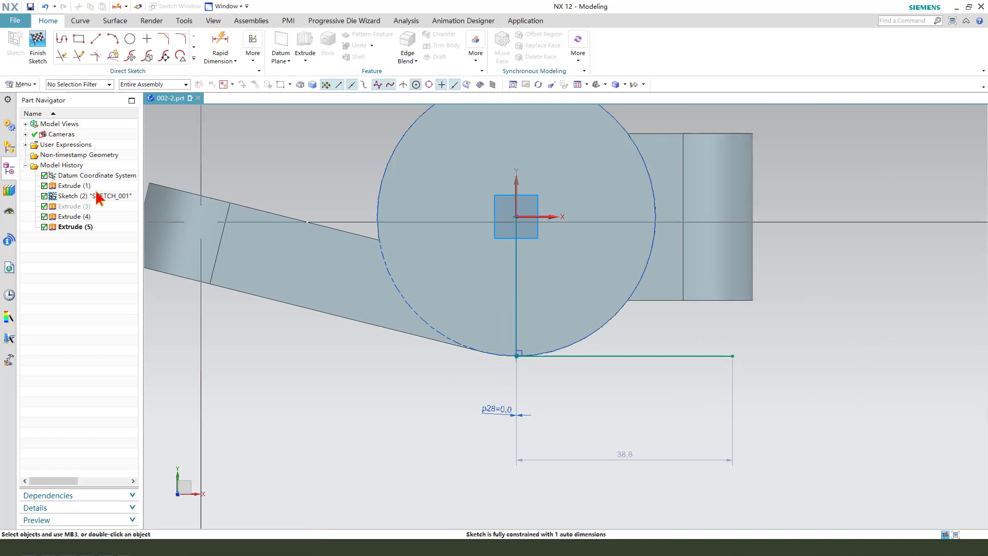
Start a new extrusion and open a section sketch on the XY plane of the datum coordinate system
{"action": "mouse_move", "coordinate": [580, 392]}
{"action": "middle_mouse_down"}
{"action": "mouse_move", "coordinate": [503, 435]}
{"action": "mouse_move", "coordinate": [481, 433]}
{"action": "mouse_move", "coordinate": [462, 404]}
{"action": "mouse_move", "coordinate": [469, 428]}
{"action": "middle_mouse_up"}
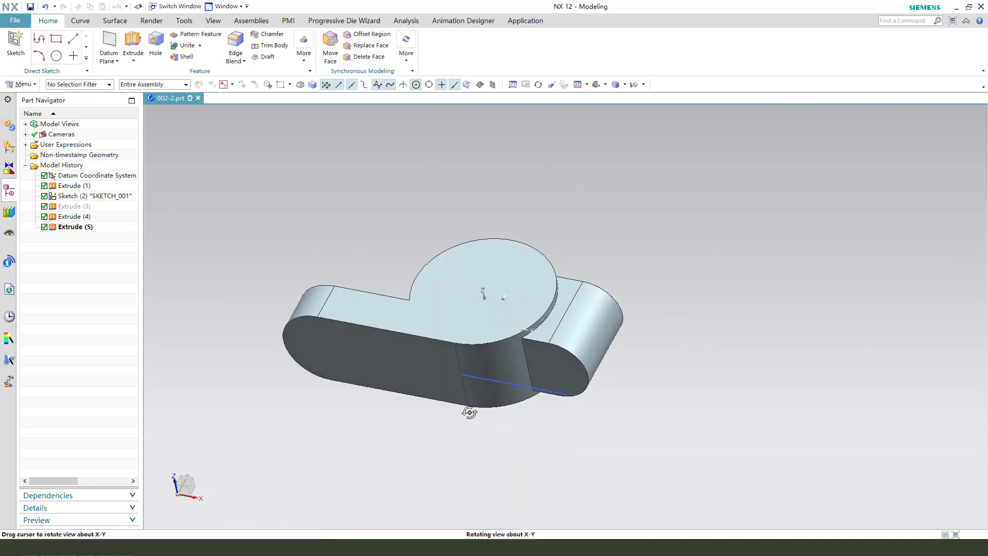
{"action": "middle_click_drag", "start_coordinate": [469, 415], "coordinate": [400, 280]}
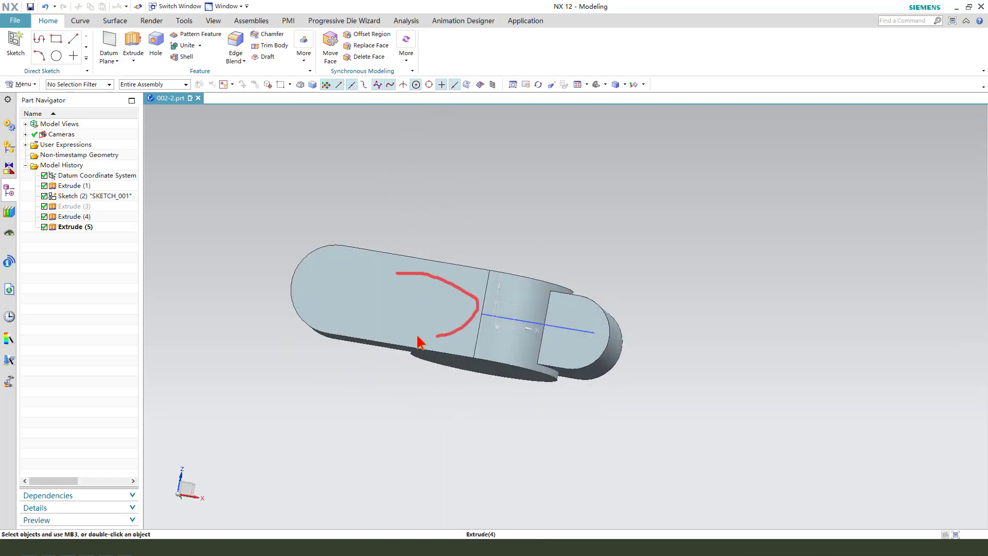
{"action": "key", "text": "Escape"}
{"action": "mouse_move", "coordinate": [491, 236]}
{"action": "middle_mouse_down"}
{"action": "mouse_move", "coordinate": [481, 307]}
{"action": "mouse_move", "coordinate": [470, 298]}
{"action": "mouse_move", "coordinate": [493, 300]}
{"action": "middle_mouse_up"}
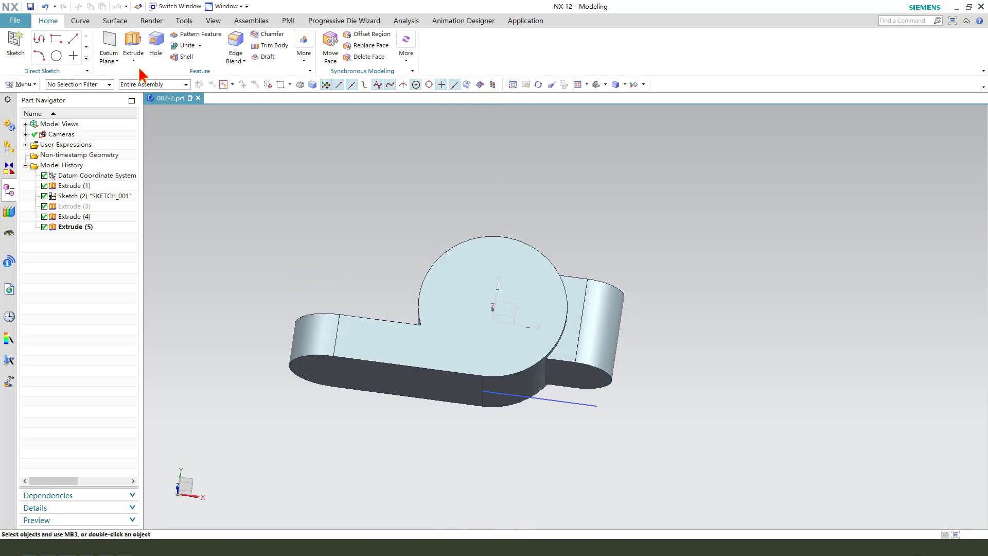
{"action": "left_click", "coordinate": [133, 42]}
{"action": "middle_click_drag", "start_coordinate": [427, 182], "coordinate": [412, 185]}
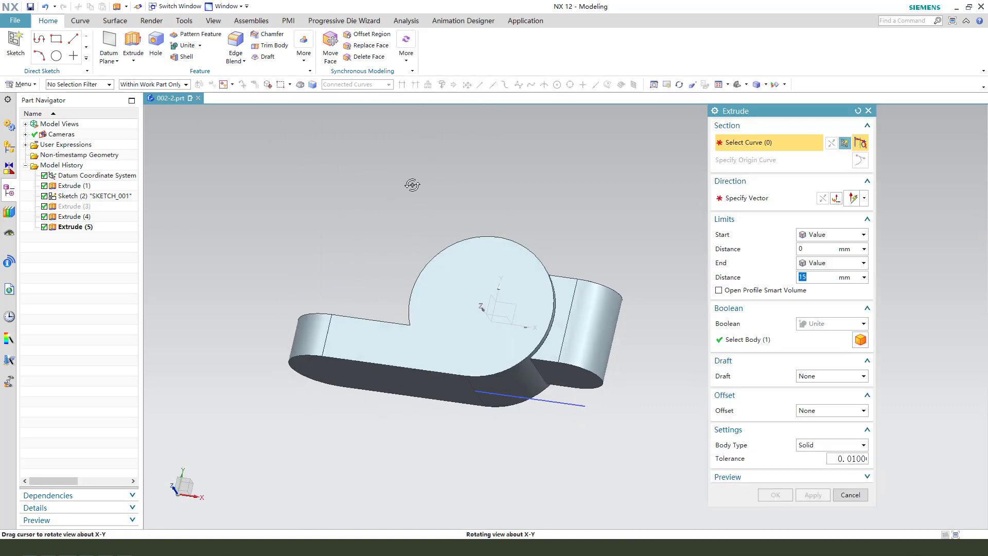
{"action": "left_click", "coordinate": [517, 305]}
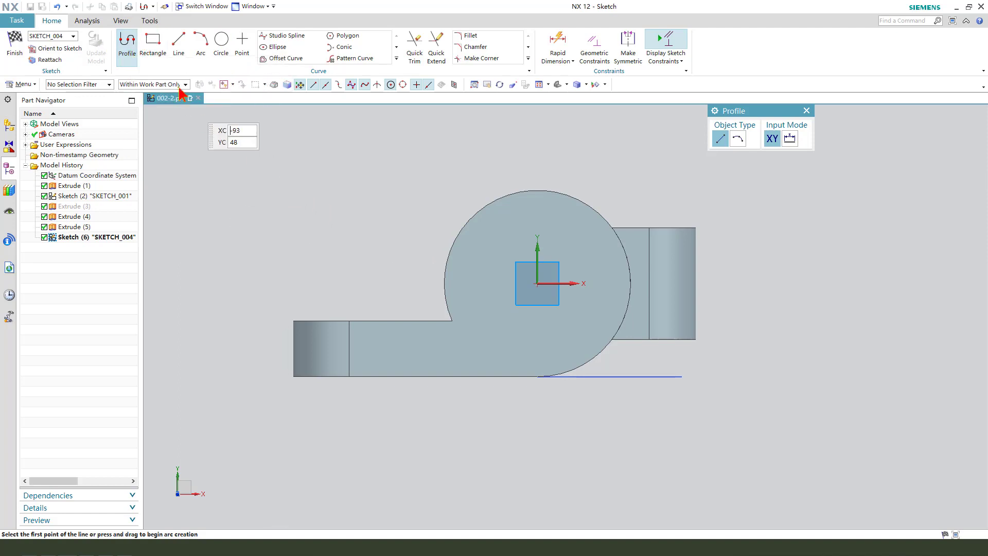
Sketch a line about 32 mm long rising from the arm's lower edge at about 100°, and a perpendicular line about 11.6 mm long toward the cylinder
{"action": "left_click", "coordinate": [375, 376]}
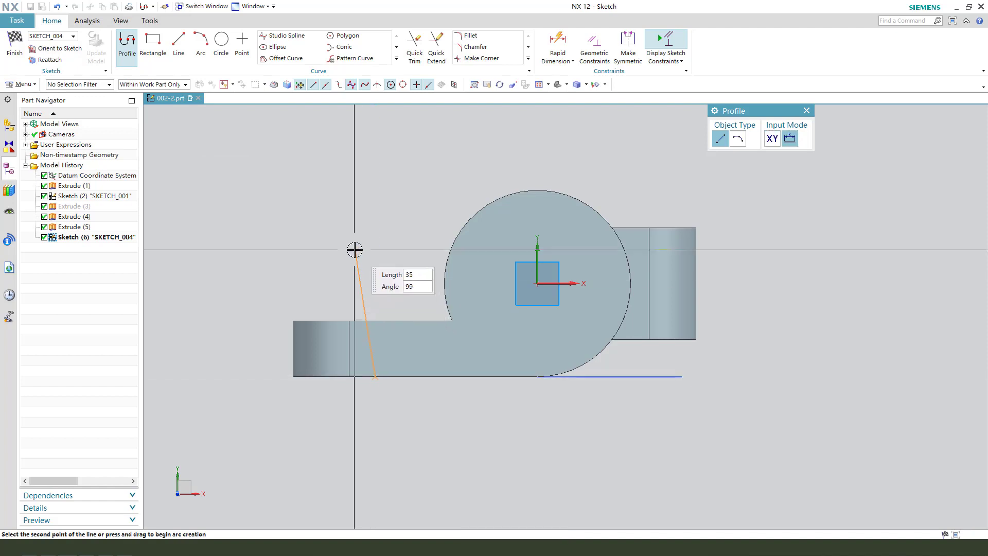
{"action": "left_click", "coordinate": [395, 259]}
{"action": "scroll", "coordinate": [436, 266], "scroll_direction": "up", "scroll_amount": 3}
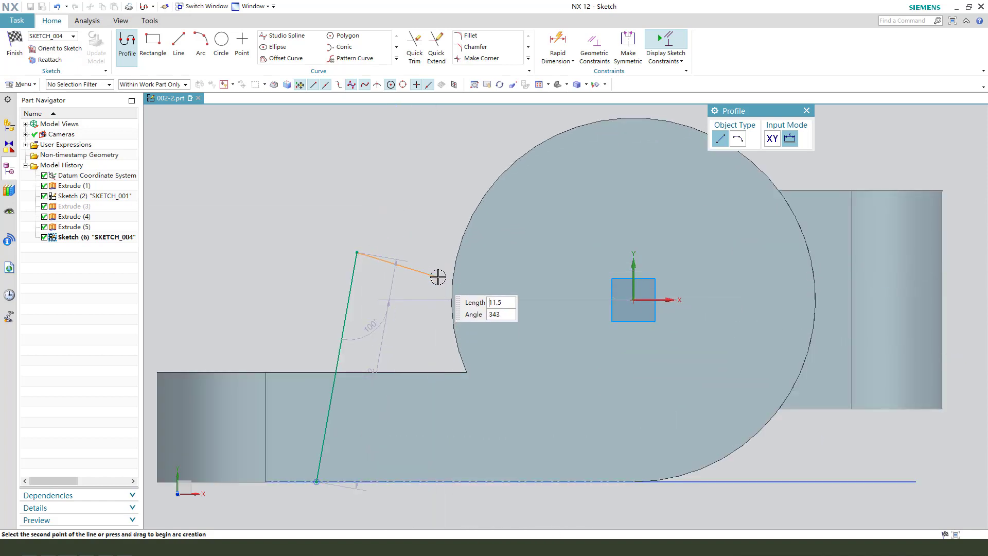
{"action": "left_click", "coordinate": [439, 268]}
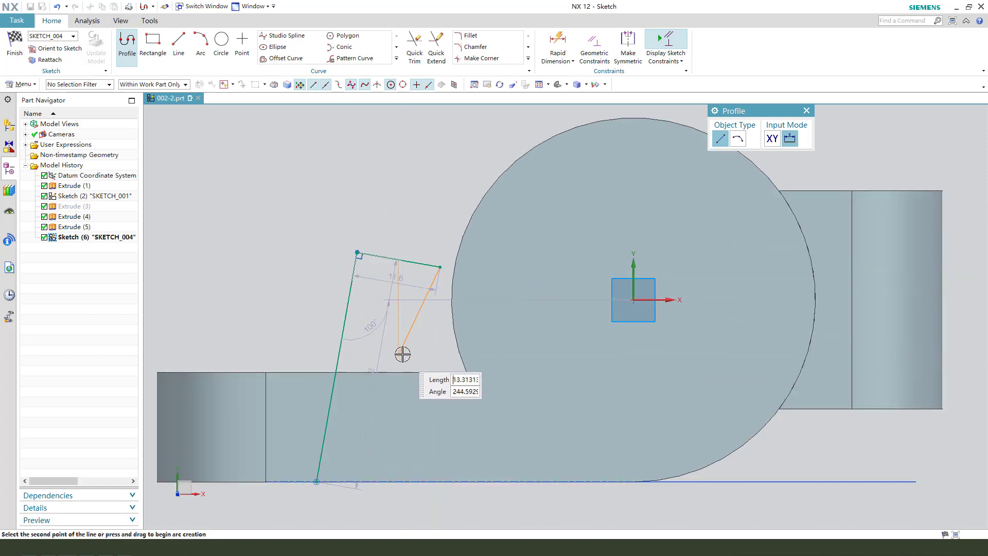
{"action": "key", "text": "Escape"}
{"action": "scroll", "coordinate": [316, 202], "scroll_direction": "down", "scroll_amount": 1}
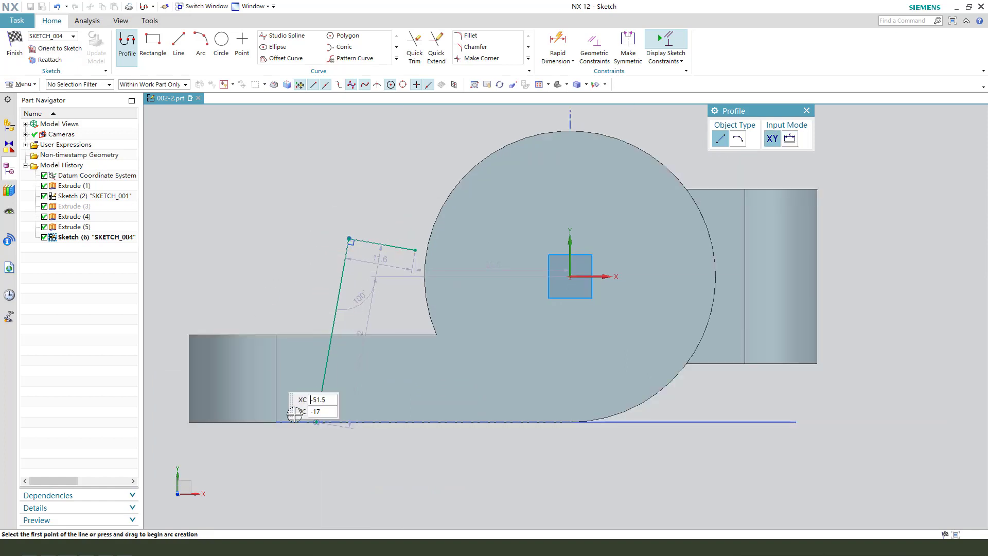
Sketch a 25 mm radius arc centred on the origin by centre and endpoints, following the cylinder's arm side down to near its lowest point
{"action": "left_click", "coordinate": [202, 44]}
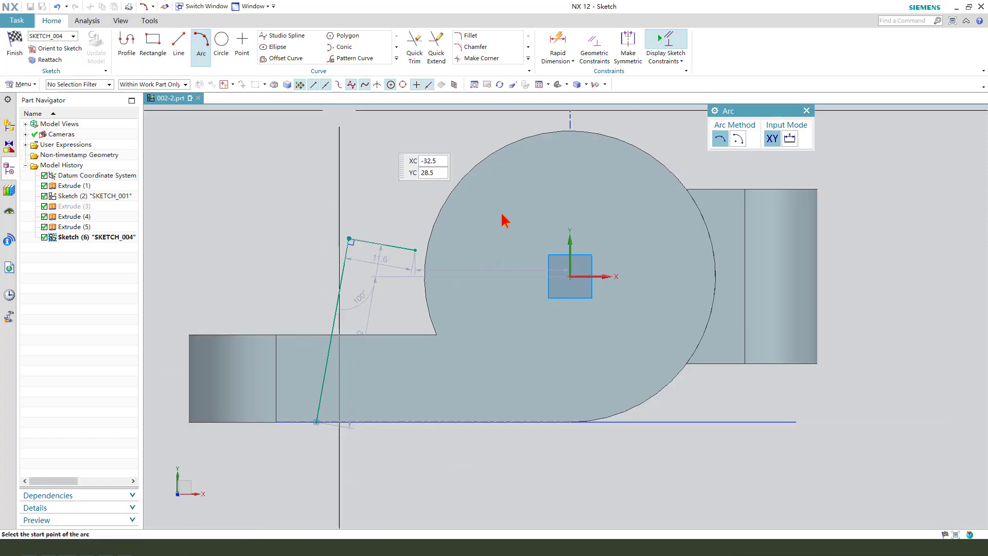
{"action": "left_click", "coordinate": [569, 275]}
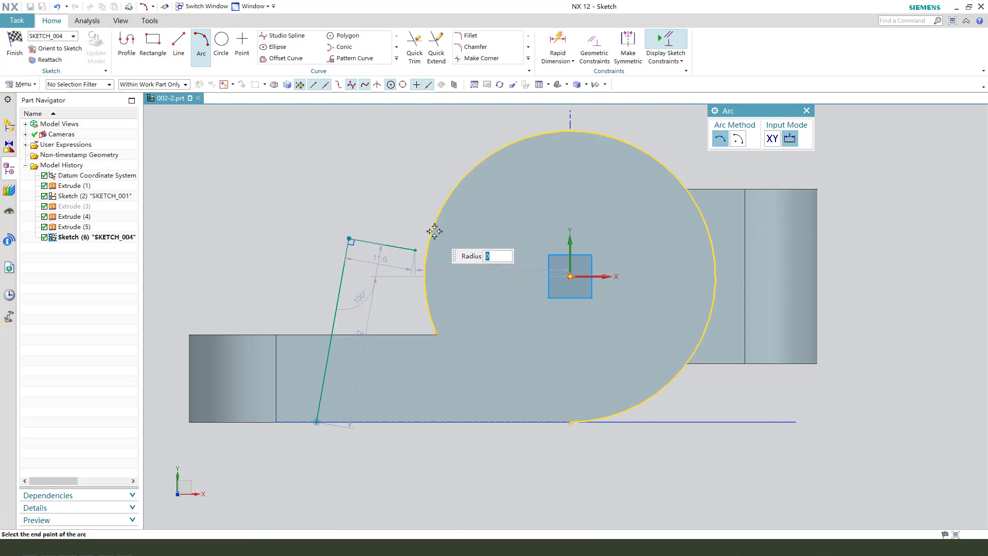
{"action": "left_click", "coordinate": [431, 228]}
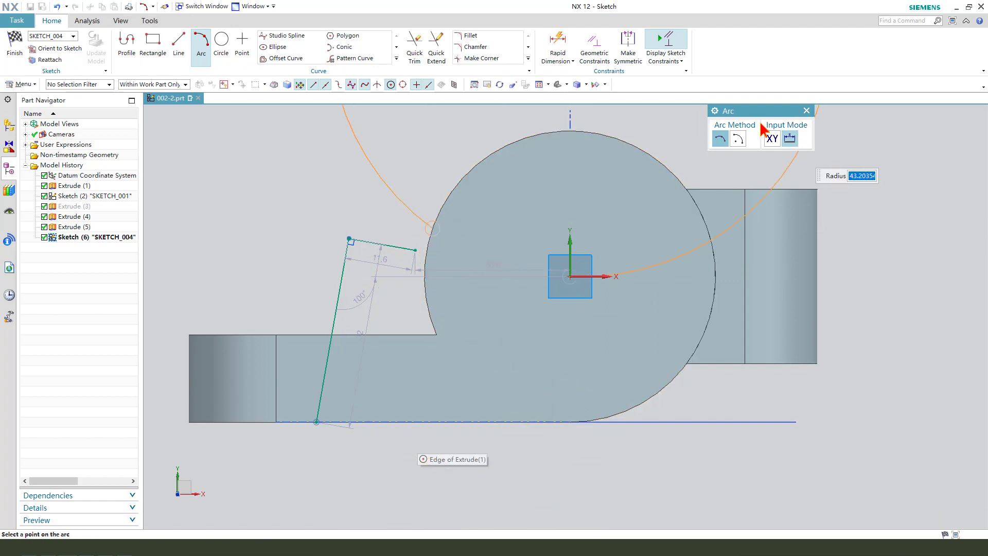
{"action": "left_click", "coordinate": [737, 139]}
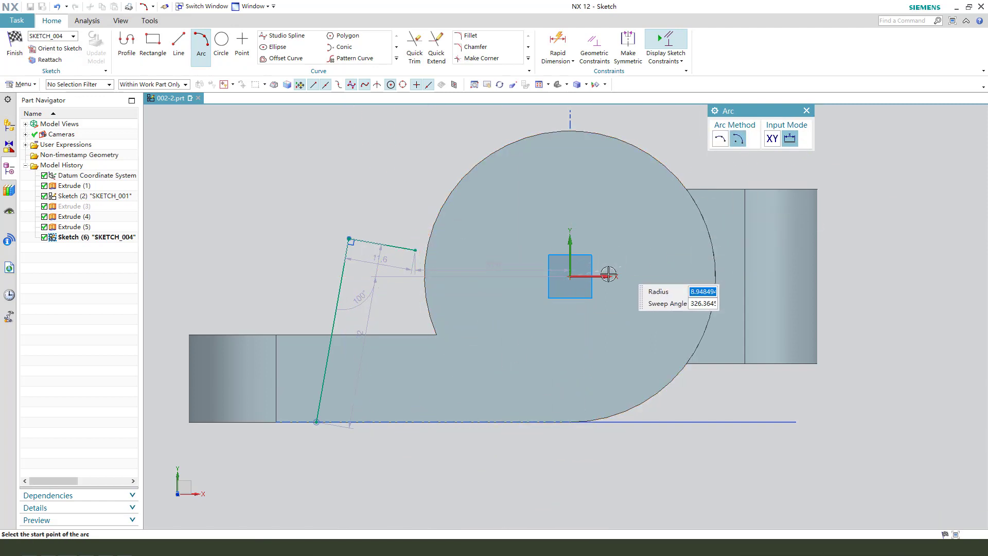
{"action": "left_click", "coordinate": [434, 217]}
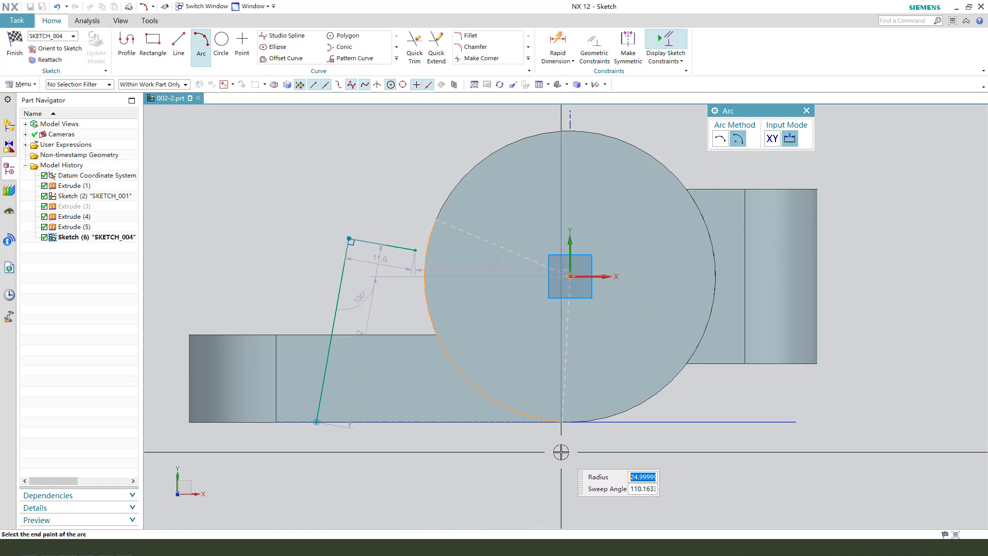
{"action": "left_click", "coordinate": [561, 452]}
{"action": "left_click", "coordinate": [806, 112]}
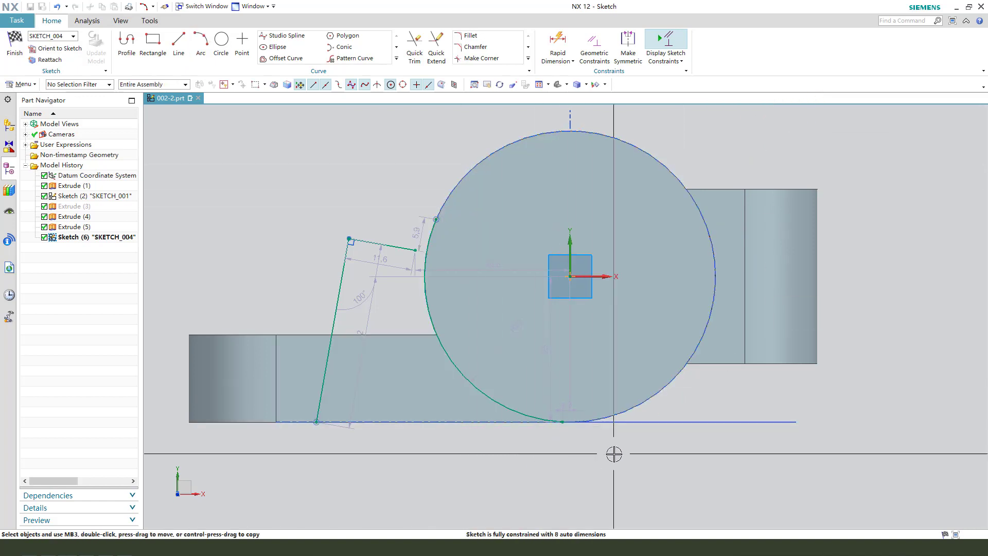
Pull the arc's lower endpoint away from the cylinder's lowest point and hide the solid body
{"action": "mouse_move", "coordinate": [592, 382]}
{"action": "middle_mouse_down"}
{"action": "mouse_move", "coordinate": [611, 410]}
{"action": "mouse_move", "coordinate": [585, 437]}
{"action": "middle_mouse_up"}
{"action": "scroll", "coordinate": [568, 419], "scroll_direction": "up", "scroll_amount": 3}
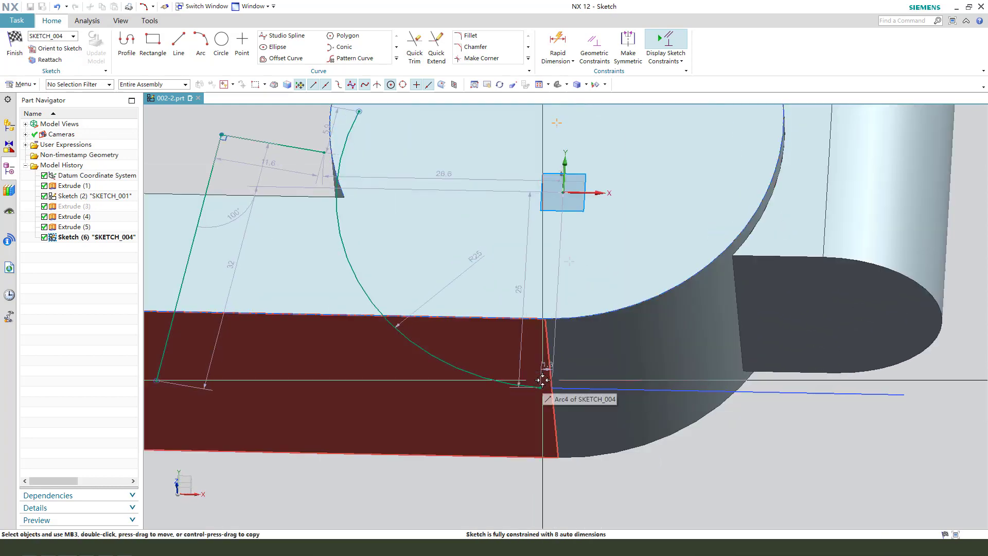
{"action": "left_click_drag", "start_coordinate": [536, 386], "coordinate": [504, 384]}
{"action": "scroll", "coordinate": [506, 395], "scroll_direction": "down", "scroll_amount": 3}
{"action": "middle_click_drag", "start_coordinate": [506, 395], "coordinate": [533, 387]}
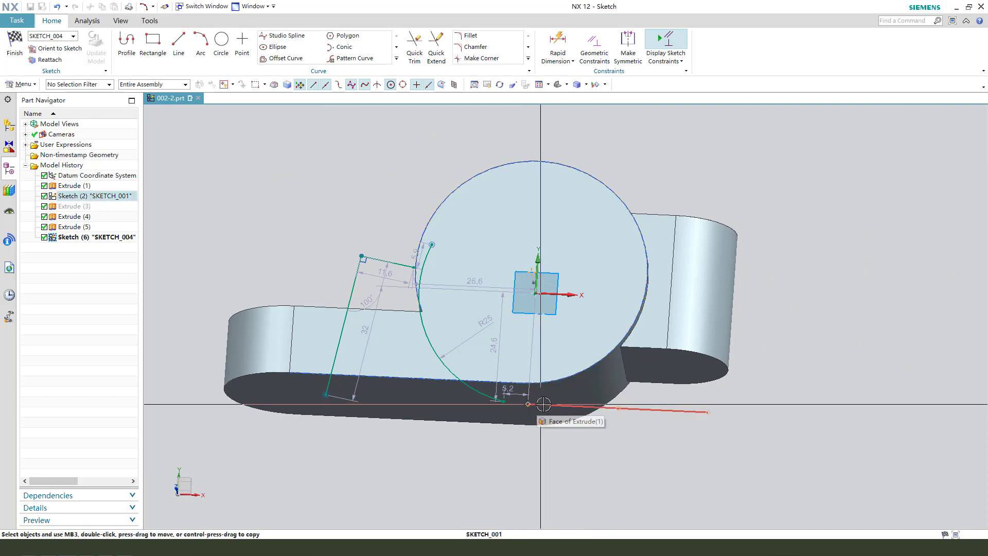
{"action": "middle_click_drag", "start_coordinate": [518, 282], "coordinate": [494, 342]}
{"action": "key", "text": "ctrl+b"}
{"action": "left_click", "coordinate": [677, 291]}
{"action": "middle_click", "coordinate": [592, 436]}
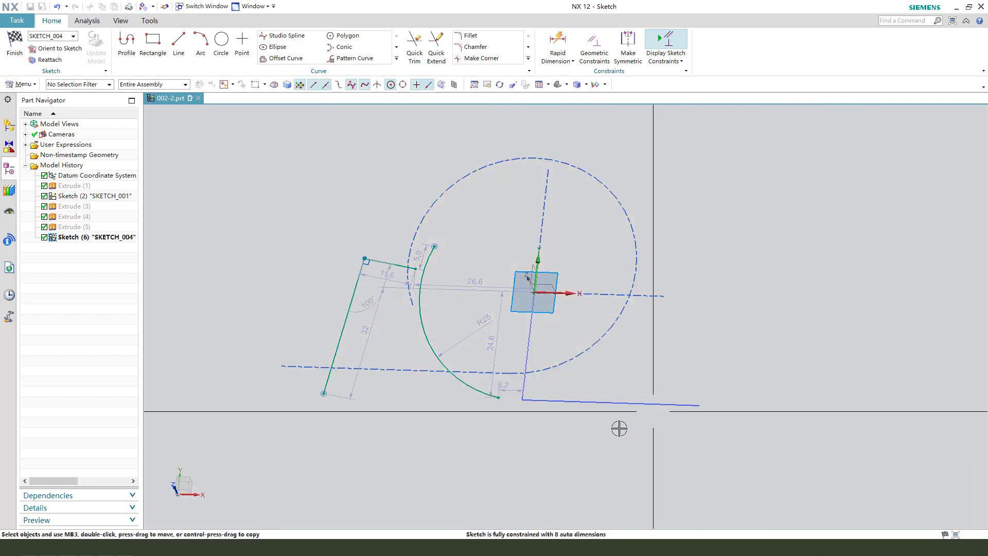
Make the arc's lower endpoint coincident with the corner point where the two SKETCH_001 lines meet
{"action": "middle_click_drag", "start_coordinate": [497, 415], "coordinate": [499, 395]}
{"action": "left_click", "coordinate": [499, 394]}
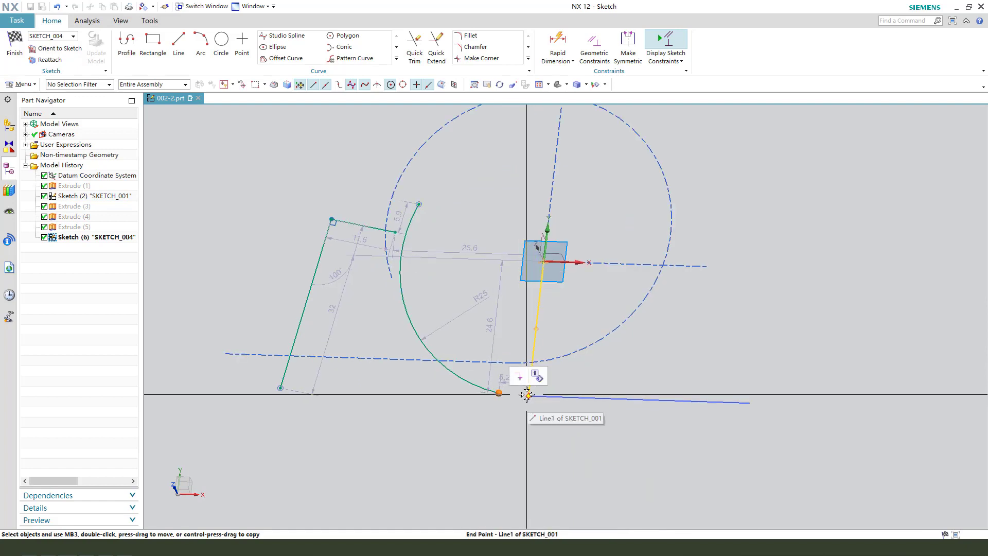
{"action": "left_click", "coordinate": [528, 395]}
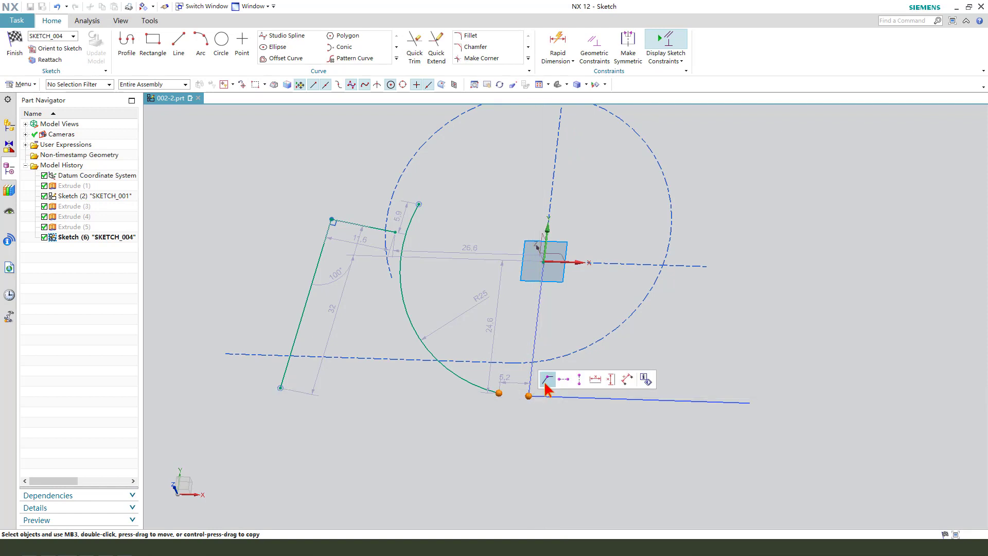
{"action": "left_click", "coordinate": [547, 381]}
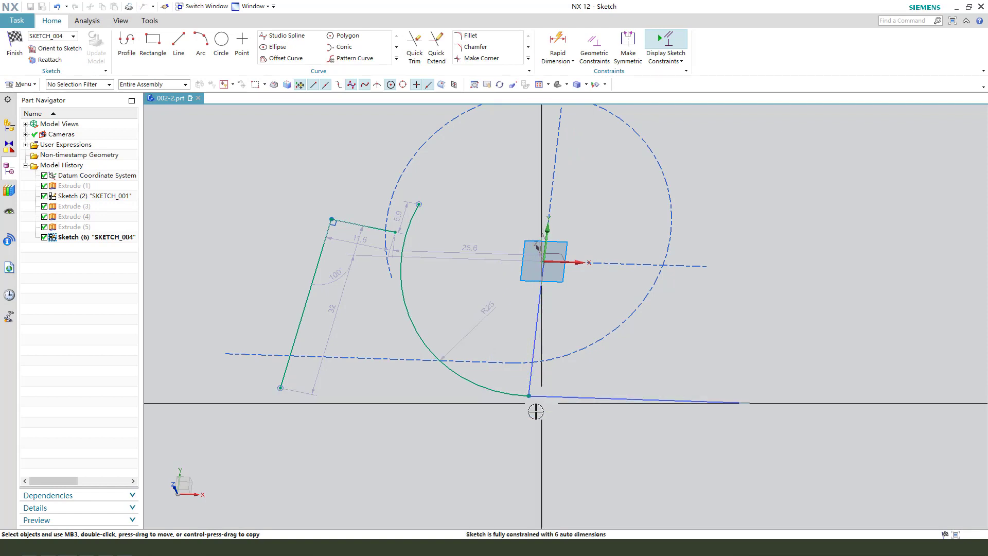
Show the solid body again alongside the sketches, keep the sheet body hidden, and align the view with the sketch plane
{"action": "mouse_move", "coordinate": [468, 468]}
{"action": "middle_mouse_down"}
{"action": "mouse_move", "coordinate": [394, 322]}
{"action": "mouse_move", "coordinate": [416, 338]}
{"action": "mouse_move", "coordinate": [479, 297]}
{"action": "middle_mouse_up"}
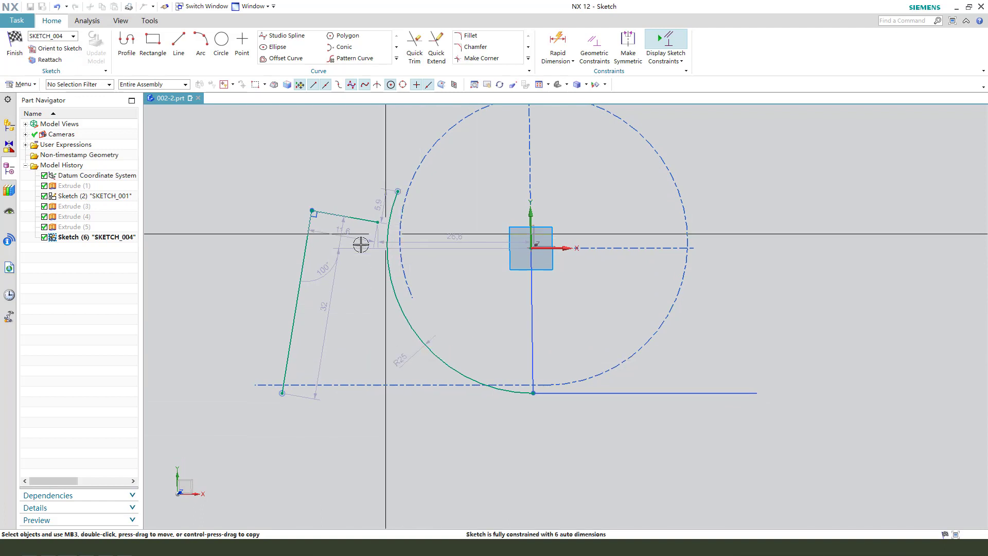
{"action": "left_click", "coordinate": [75, 227]}
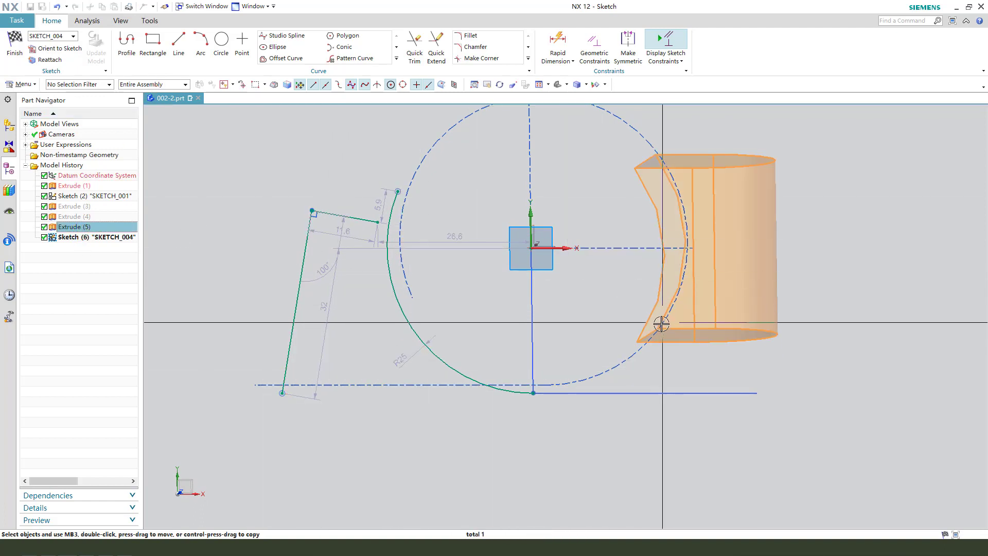
{"action": "key", "text": "ctrl+shift+b"}
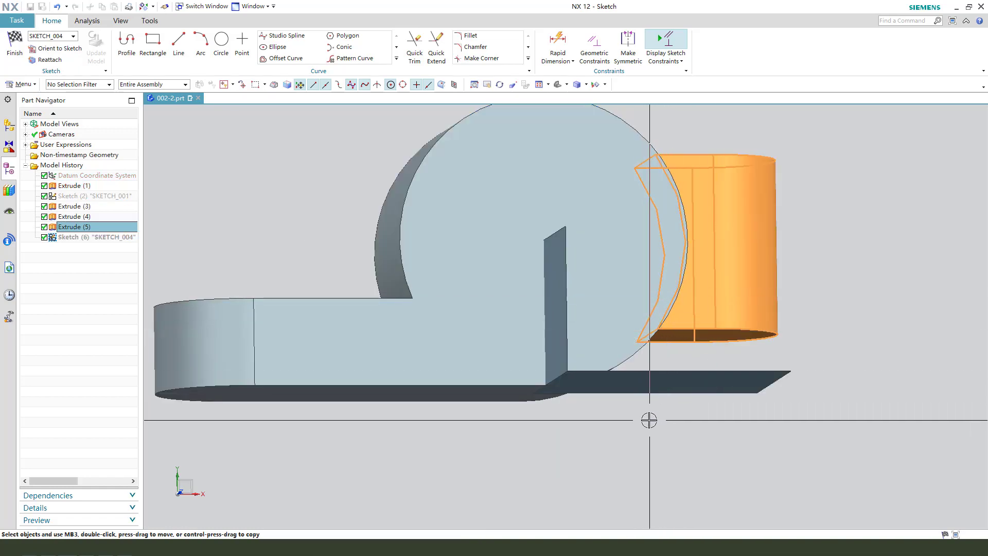
{"action": "key", "text": "ctrl+b"}
{"action": "key", "text": "ctrl+shift+b"}
{"action": "middle_click_drag", "start_coordinate": [520, 381], "coordinate": [542, 382]}
{"action": "scroll", "coordinate": [502, 380], "scroll_direction": "down", "scroll_amount": 1}
{"action": "key", "text": "F8"}
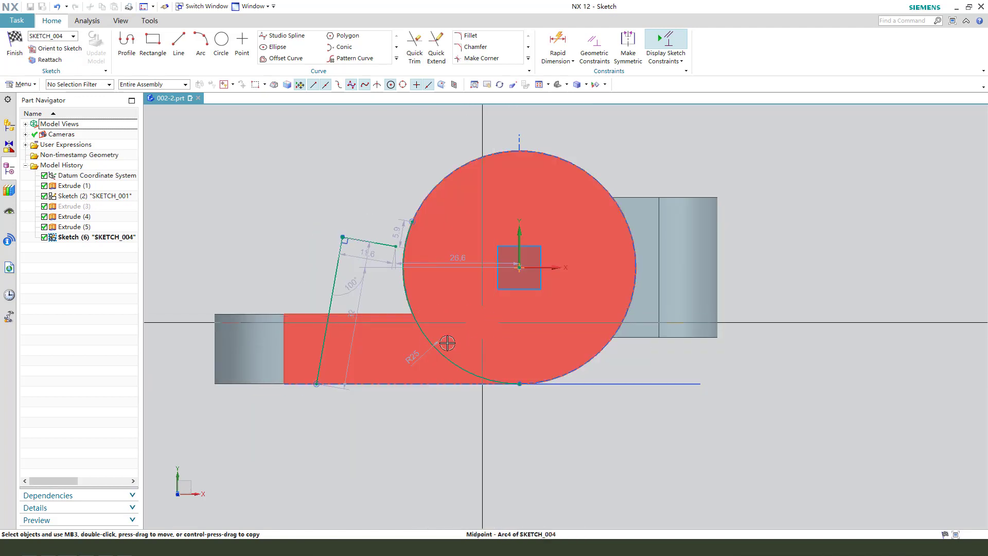
Apply an equal radius constraint between the sketched arc and the cylinder's circular edge
{"action": "key", "text": "c"}
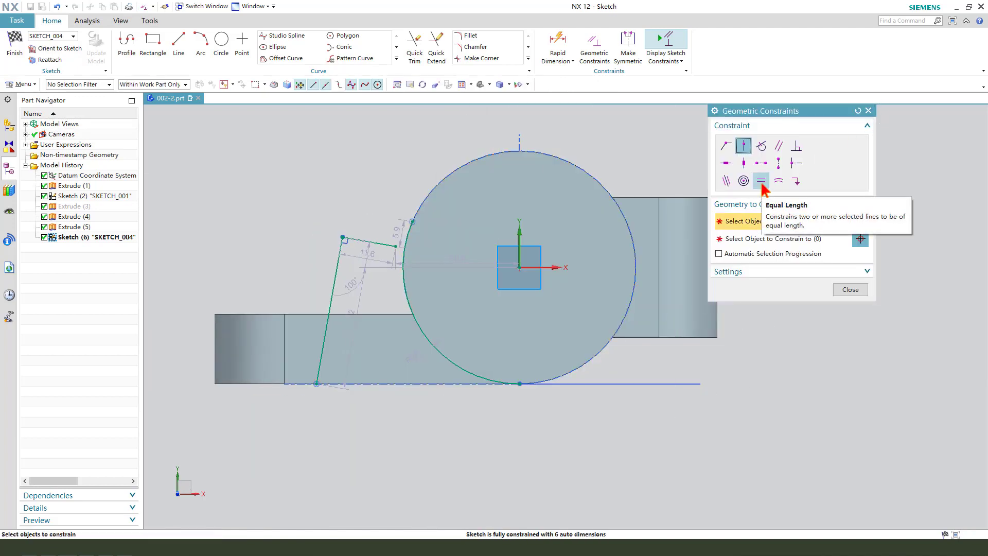
{"action": "left_click", "coordinate": [761, 180]}
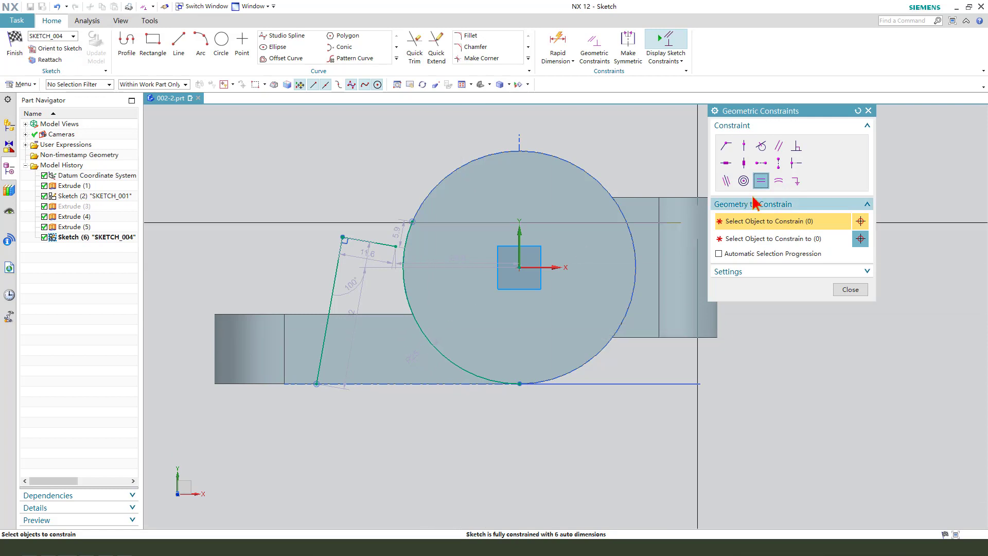
{"action": "left_click", "coordinate": [778, 180]}
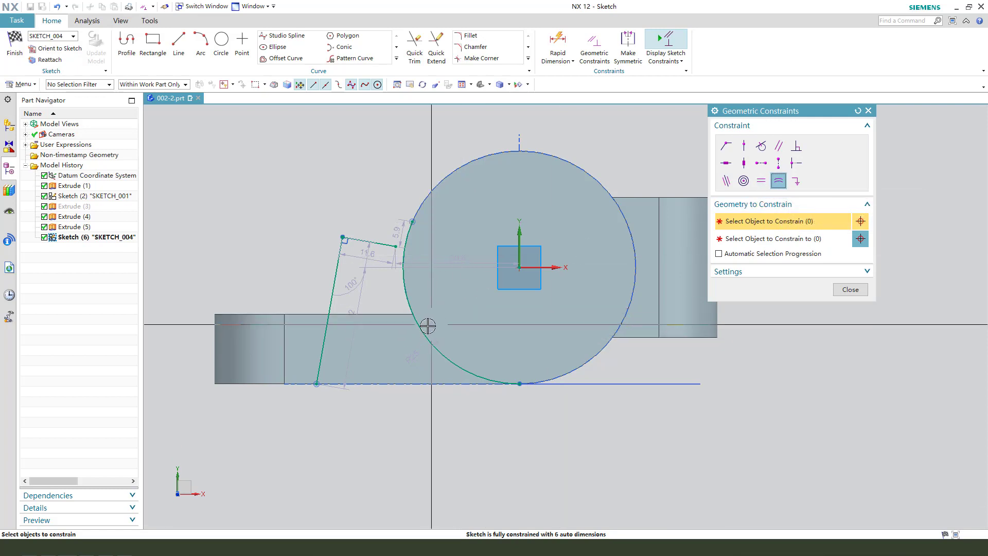
{"action": "left_click", "coordinate": [450, 174]}
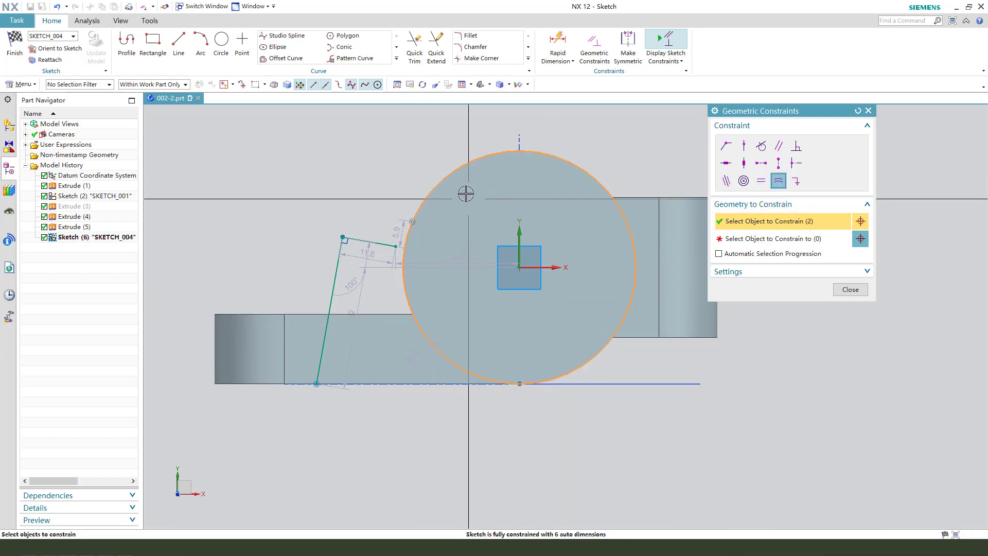
{"action": "left_click", "coordinate": [457, 176], "text": "shift"}
{"action": "left_click", "coordinate": [741, 240]}
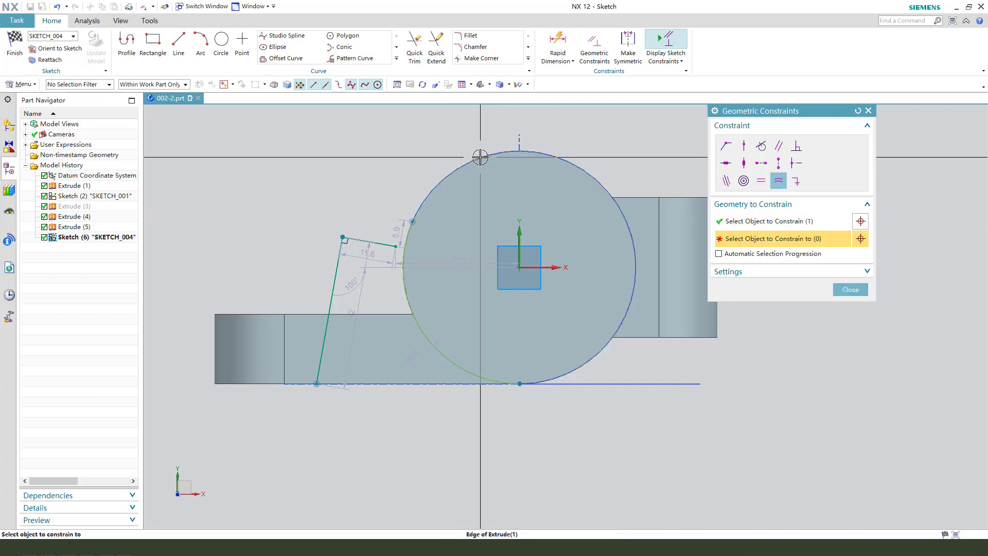
{"action": "left_click", "coordinate": [490, 159]}
{"action": "left_click", "coordinate": [850, 290]}
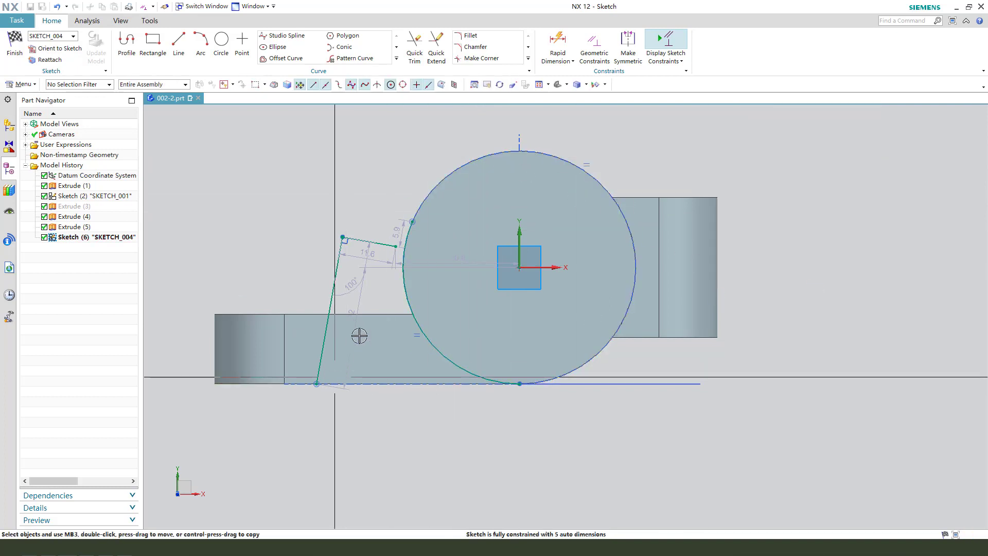
{"action": "left_click", "coordinate": [336, 270]}
{"action": "left_click", "coordinate": [390, 385]}
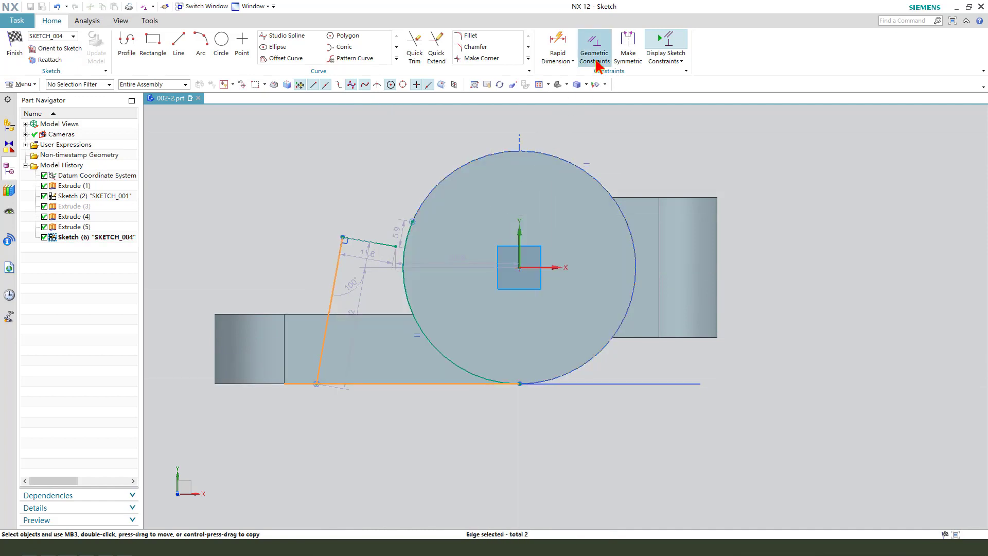
{"action": "left_click", "coordinate": [546, 45]}
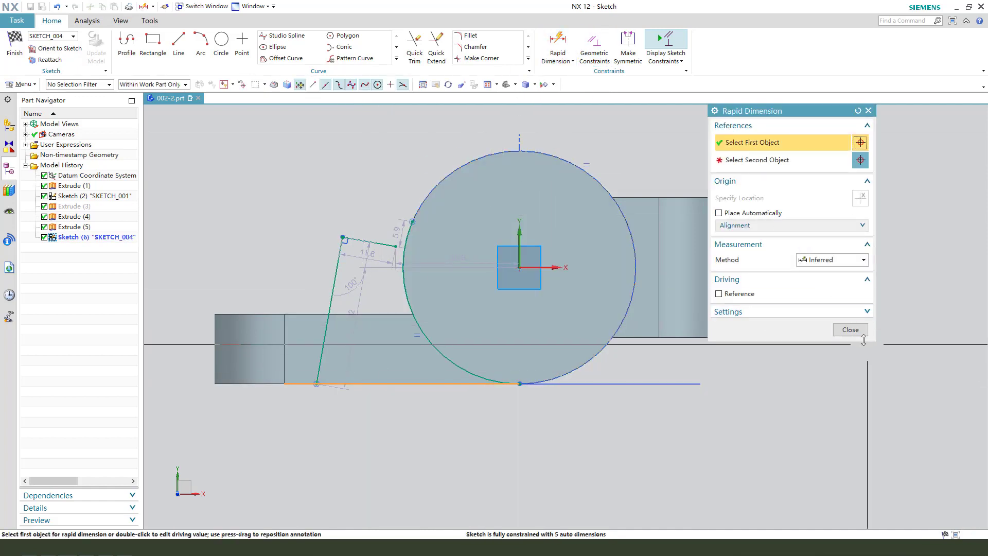
{"action": "left_click", "coordinate": [844, 329]}
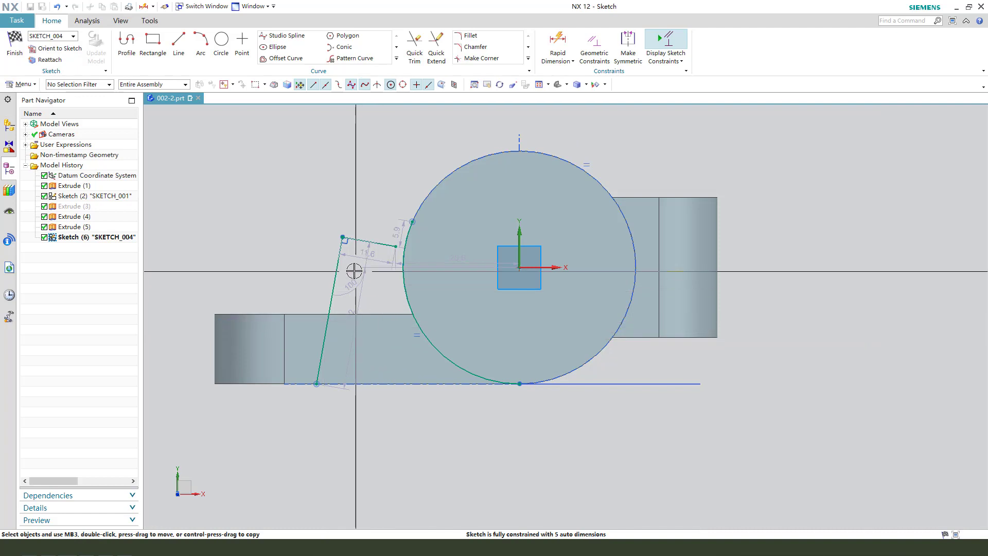
Dimension the angle between the profile's slanted line and the arm's lower edge, and set it to 90°
{"action": "key", "text": "d"}
{"action": "left_click", "coordinate": [338, 270]}
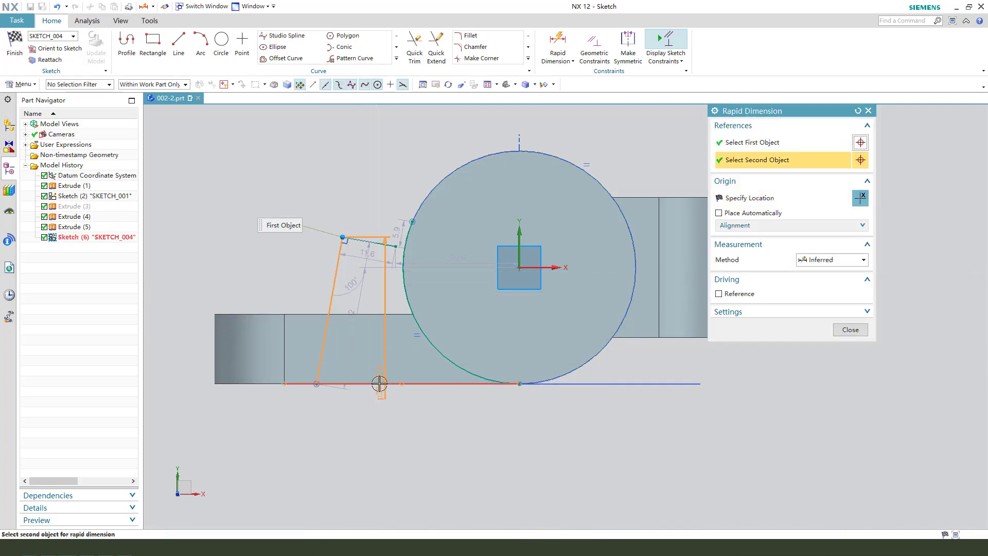
{"action": "left_click", "coordinate": [379, 351]}
{"action": "left_click", "coordinate": [375, 343]}
{"action": "key", "text": "Return"}
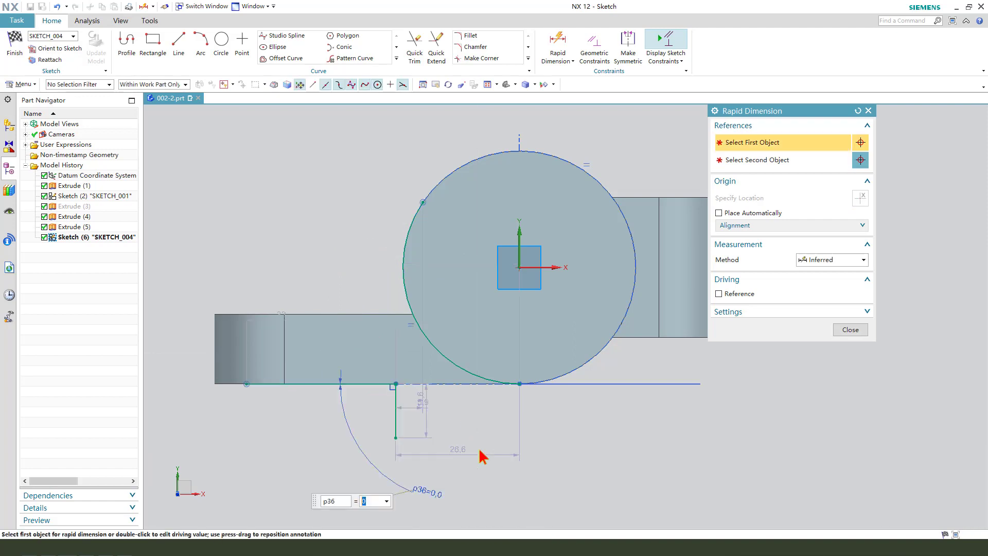
{"action": "left_click", "coordinate": [857, 333]}
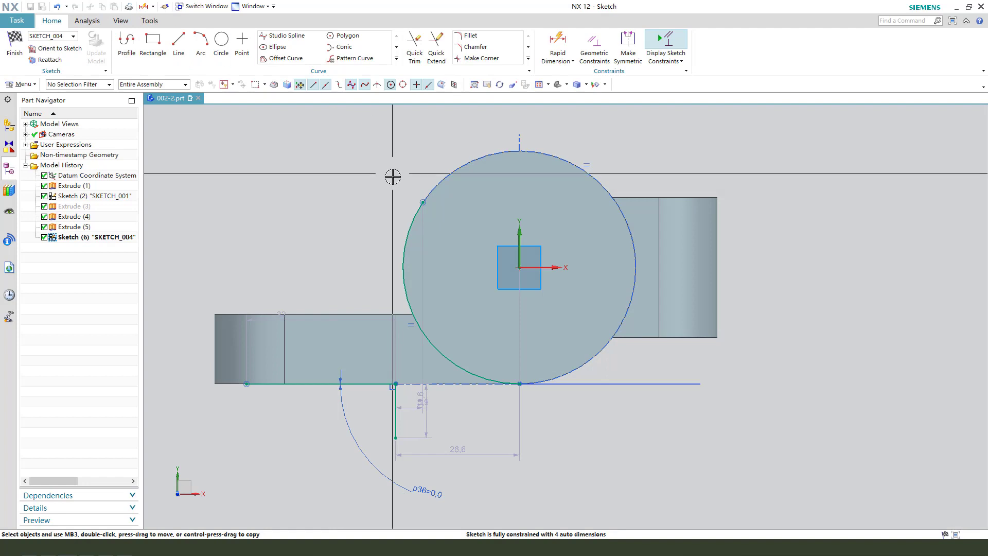
{"action": "key", "text": "ctrl+z"}
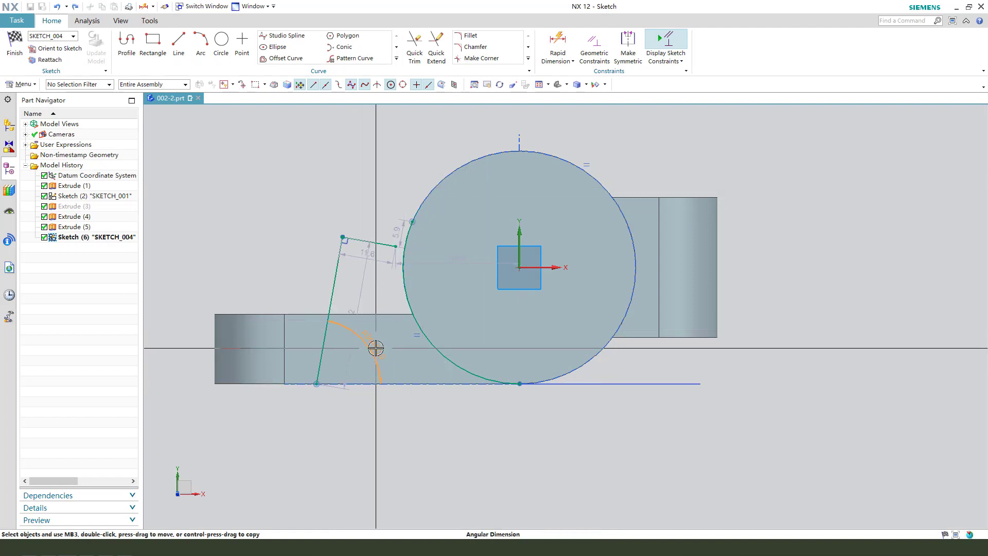
{"action": "double_click", "coordinate": [376, 348]}
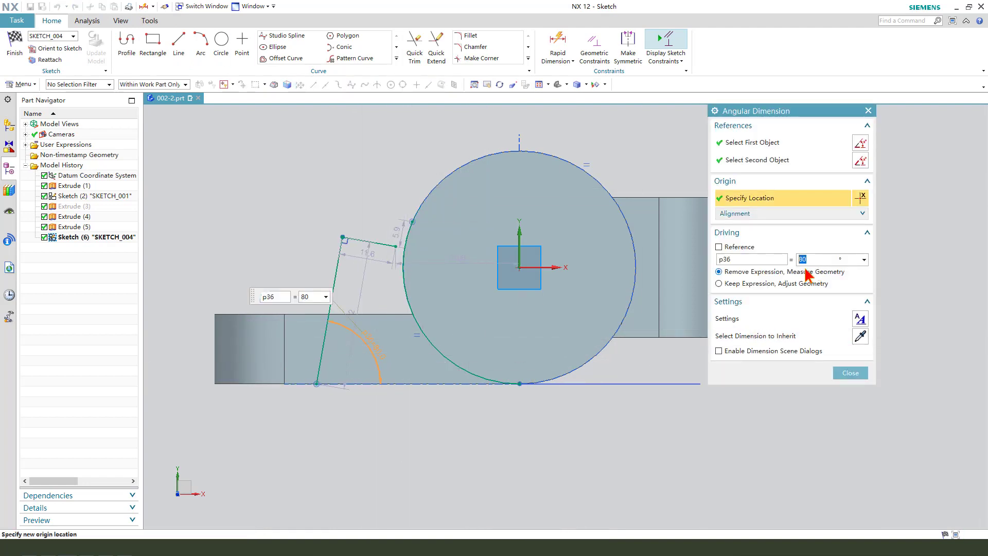
{"action": "left_click", "coordinate": [850, 373]}
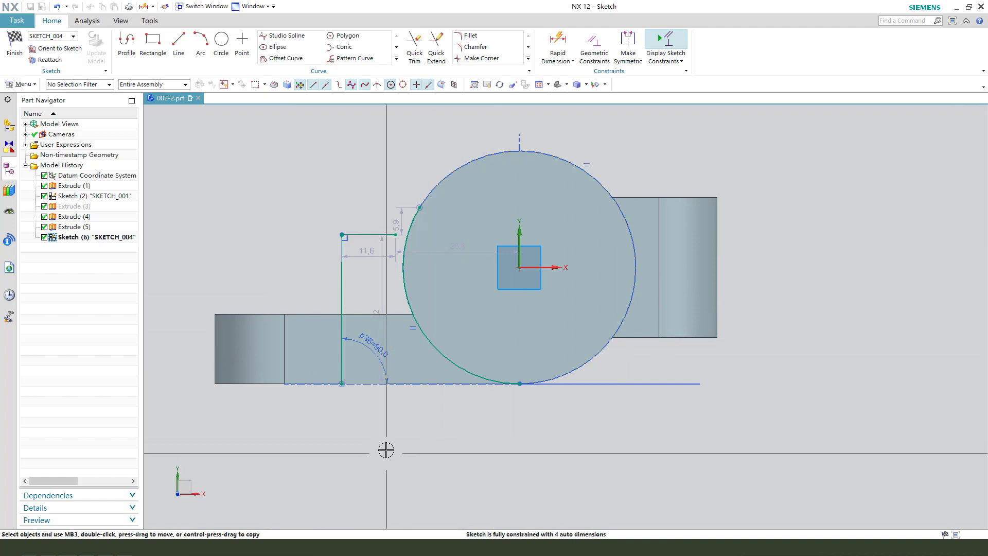
Draw a line along the arm's lower edge from the vertical line's lower end to the arc's lower endpoint
{"action": "left_click", "coordinate": [180, 47]}
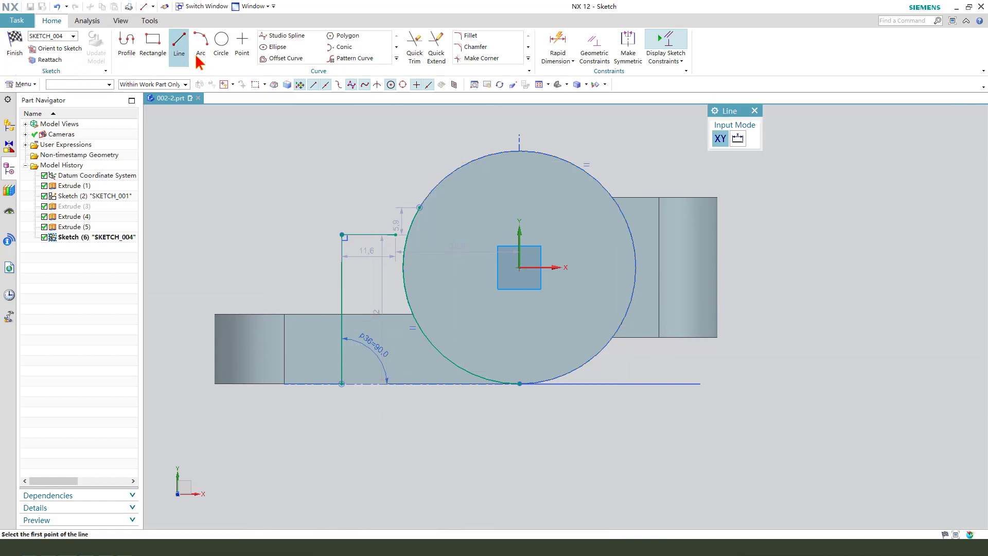
{"action": "left_click", "coordinate": [341, 383]}
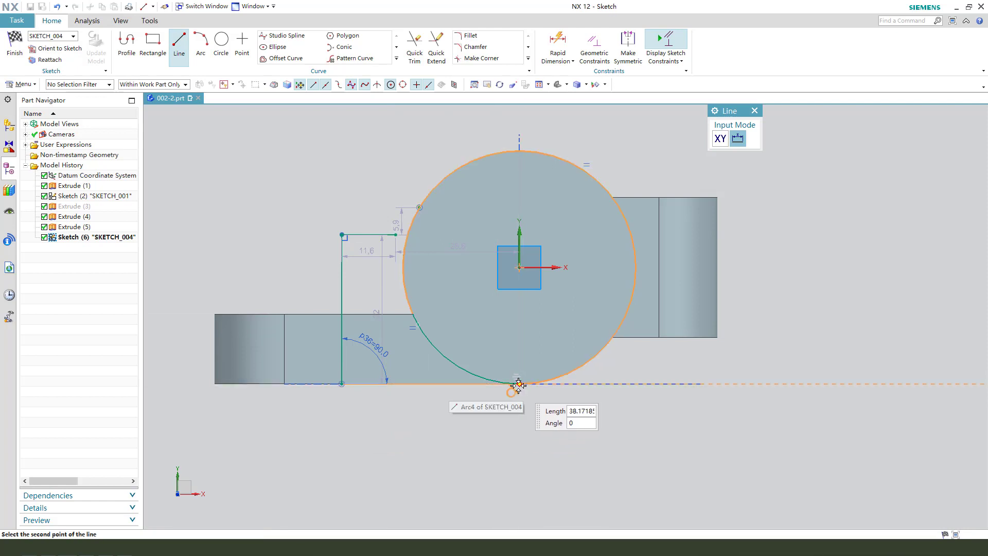
{"action": "left_click", "coordinate": [514, 387]}
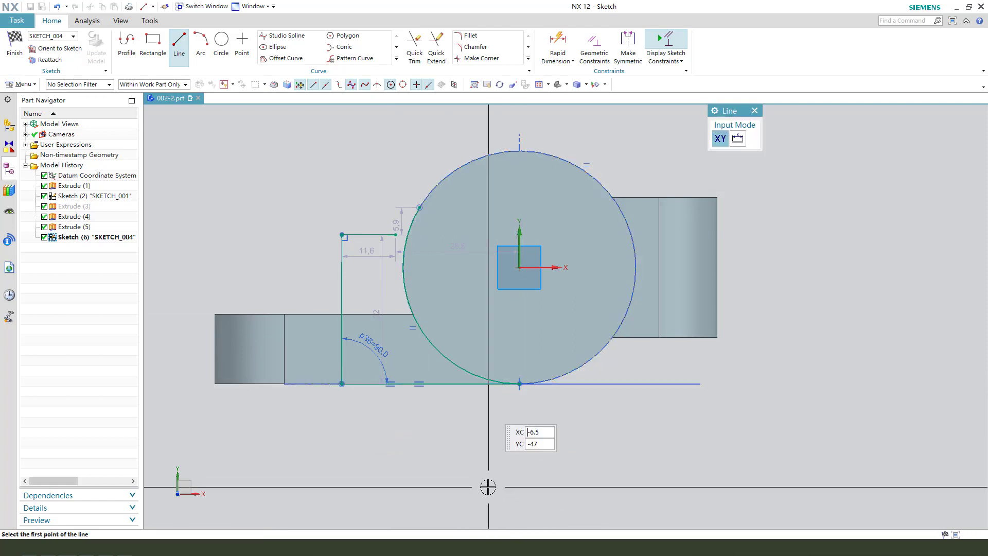
{"action": "left_click", "coordinate": [755, 111]}
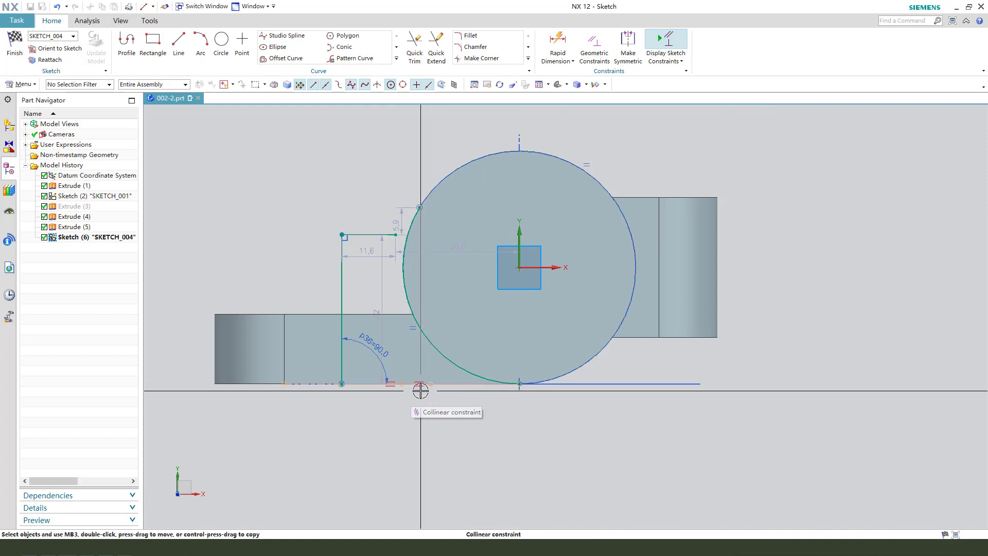
Dimension the profile's bottom line horizontally and set its length to 30 mm
{"action": "left_click", "coordinate": [454, 390]}
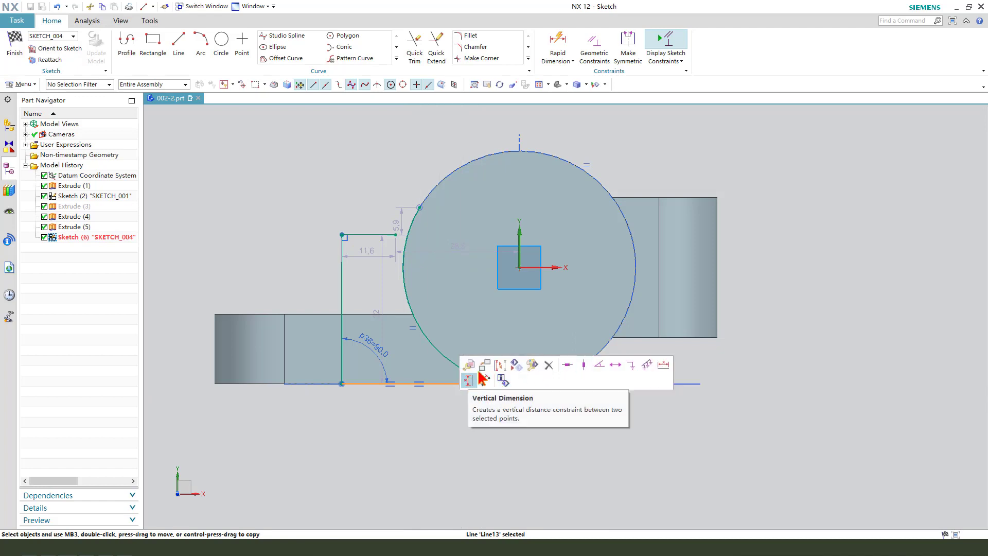
{"action": "left_click", "coordinate": [662, 366]}
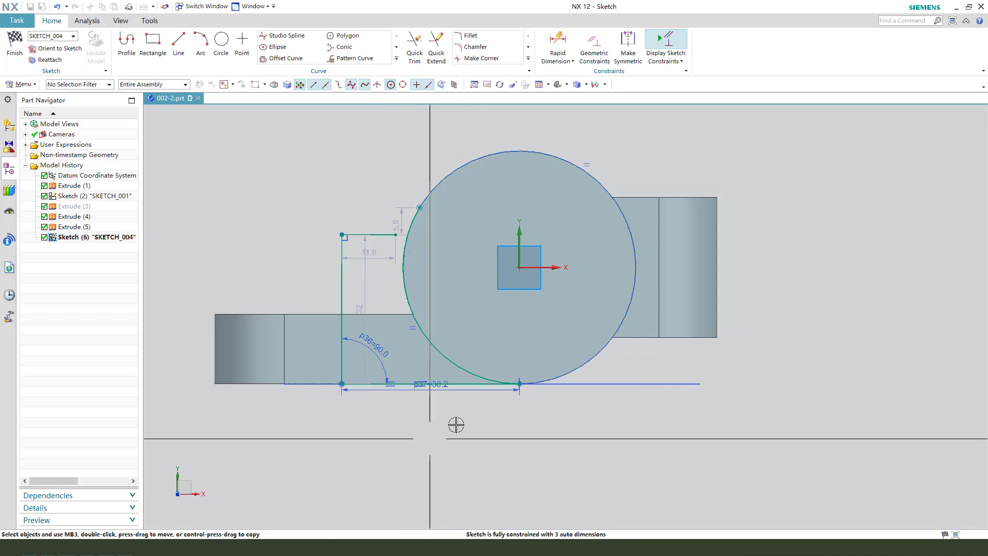
{"action": "left_click", "coordinate": [444, 434]}
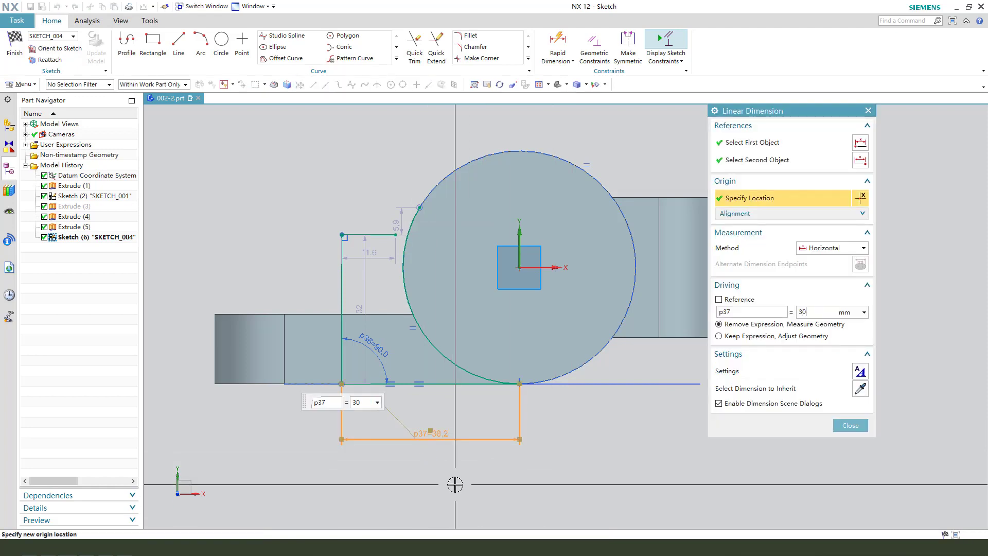
{"action": "key", "text": "Return"}
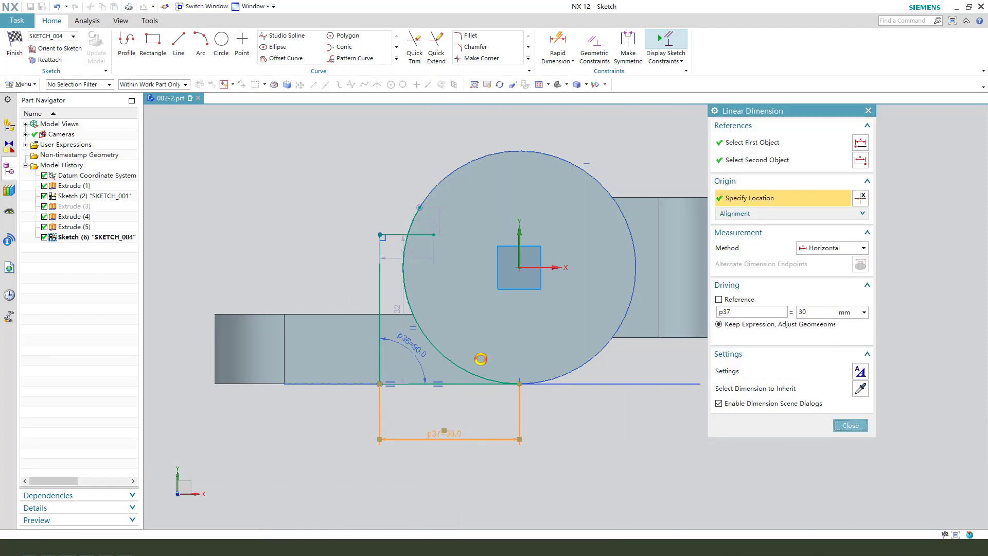
{"action": "left_click", "coordinate": [849, 429]}
Move the vertical line's length dimension outside the profile and set it to 25 mm
{"action": "left_click_drag", "start_coordinate": [400, 309], "coordinate": [309, 288]}
{"action": "double_click", "coordinate": [306, 285]}
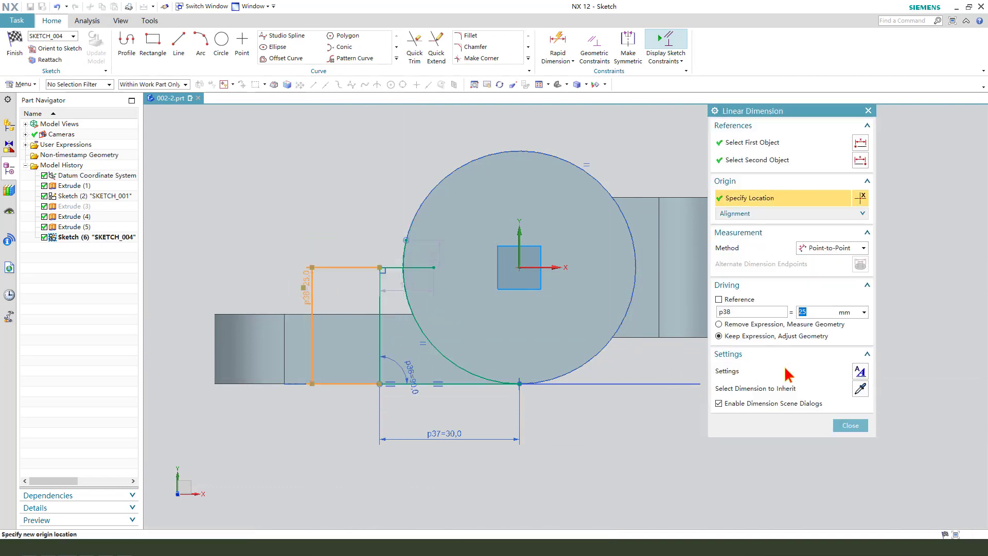
{"action": "left_click", "coordinate": [863, 427]}
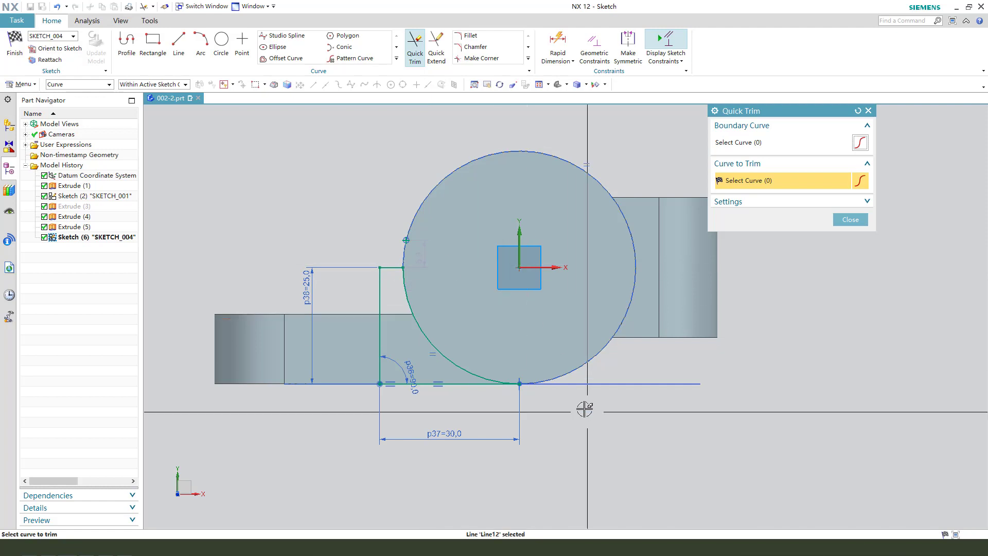
Trim the upper line and the arc back to their intersection to close the profile, and finish the sketch
{"action": "left_click", "coordinate": [842, 220]}
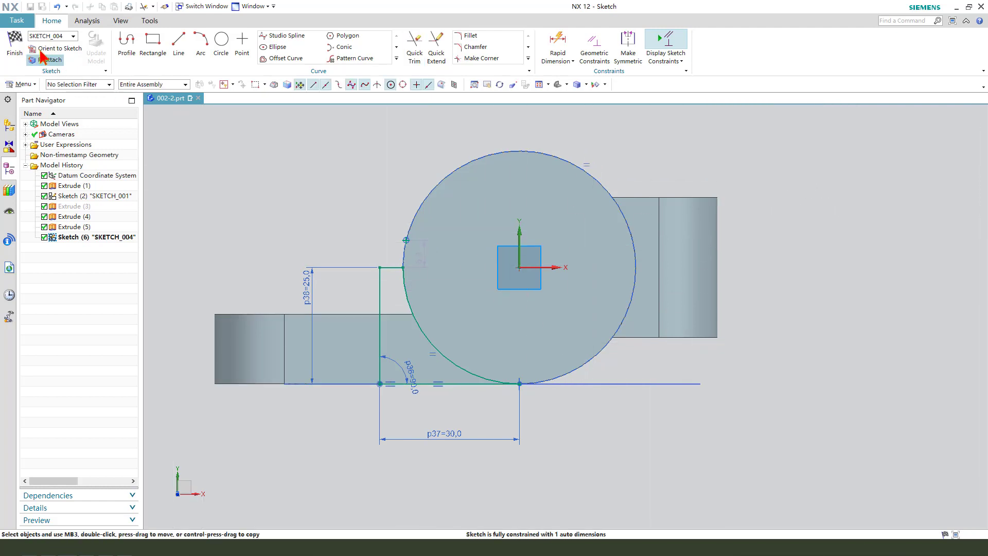
{"action": "left_click", "coordinate": [15, 42]}
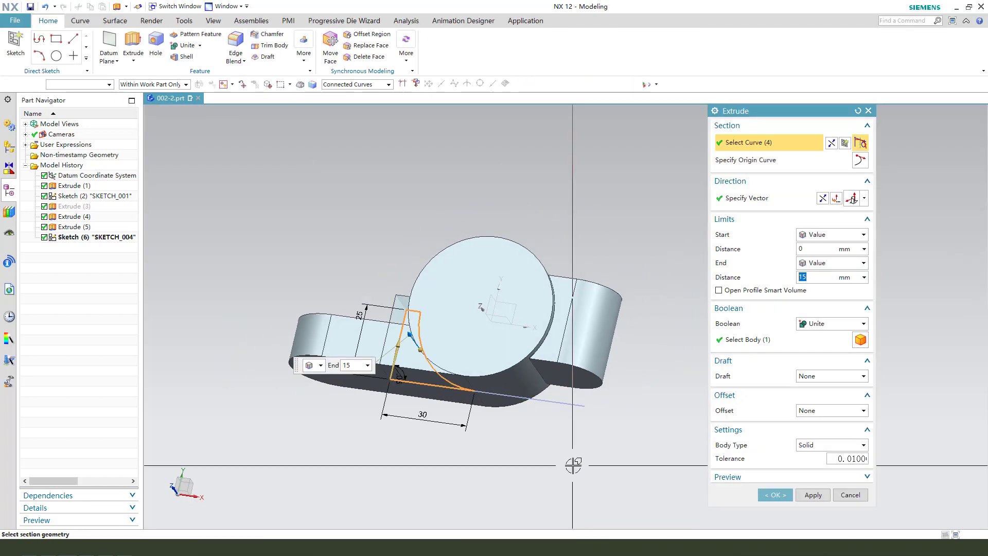
Extrude the closed profile as a subtract from the solid body, with a symmetric distance of 7 mm
{"action": "mouse_move", "coordinate": [572, 465]}
{"action": "middle_mouse_down"}
{"action": "mouse_move", "coordinate": [557, 452]}
{"action": "mouse_move", "coordinate": [561, 391]}
{"action": "middle_mouse_up"}
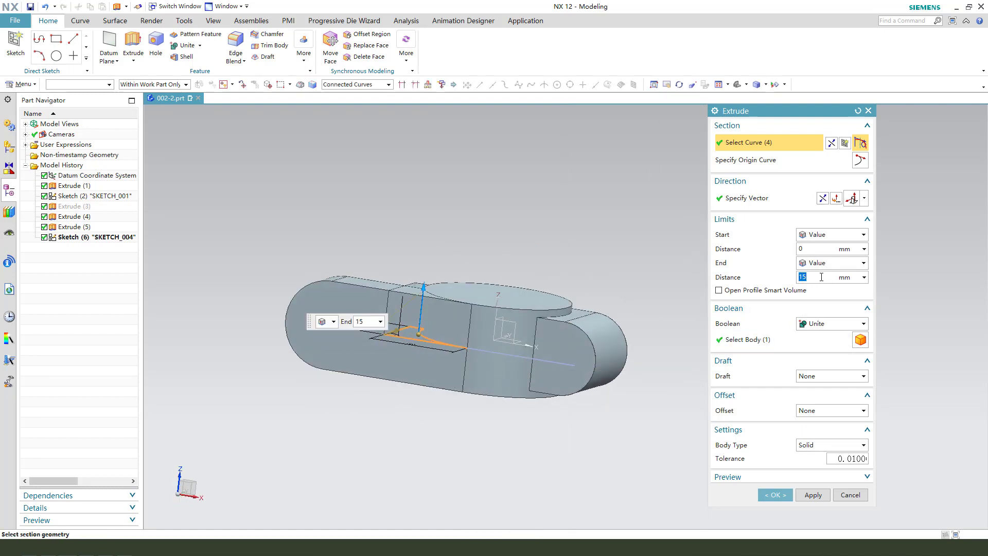
{"action": "left_click", "coordinate": [817, 323]}
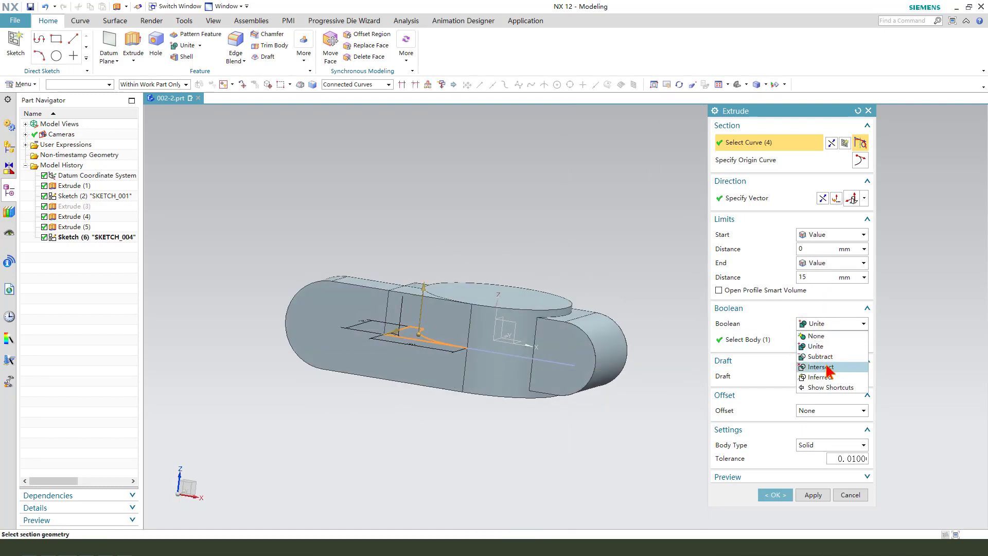
{"action": "left_click", "coordinate": [820, 356]}
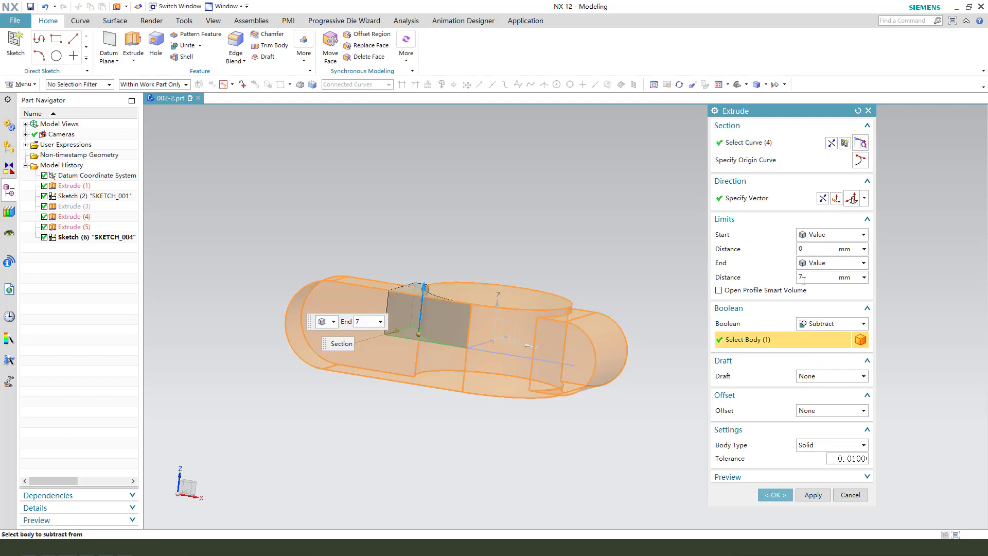
{"action": "left_click", "coordinate": [826, 263]}
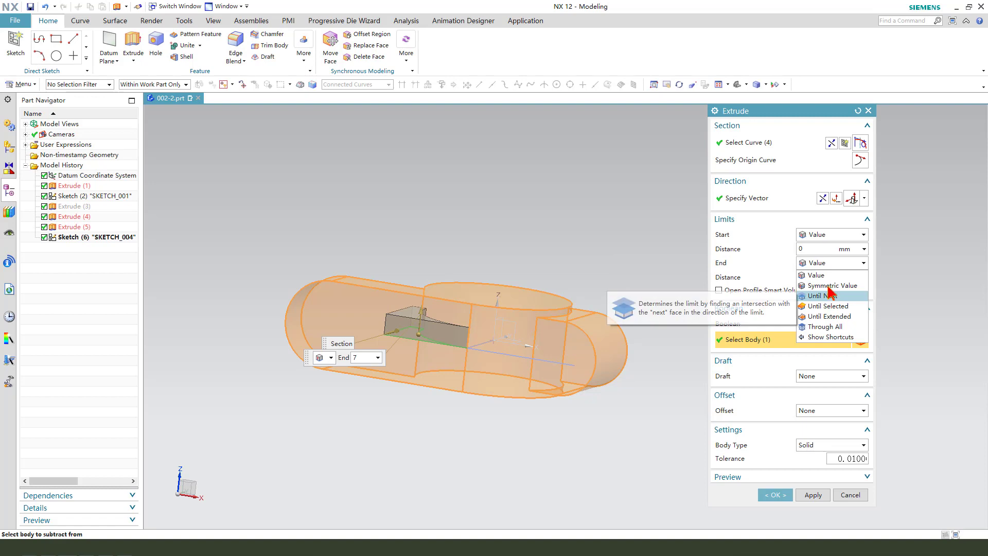
{"action": "left_click", "coordinate": [829, 286]}
{"action": "middle_click_drag", "start_coordinate": [565, 398], "coordinate": [573, 435]}
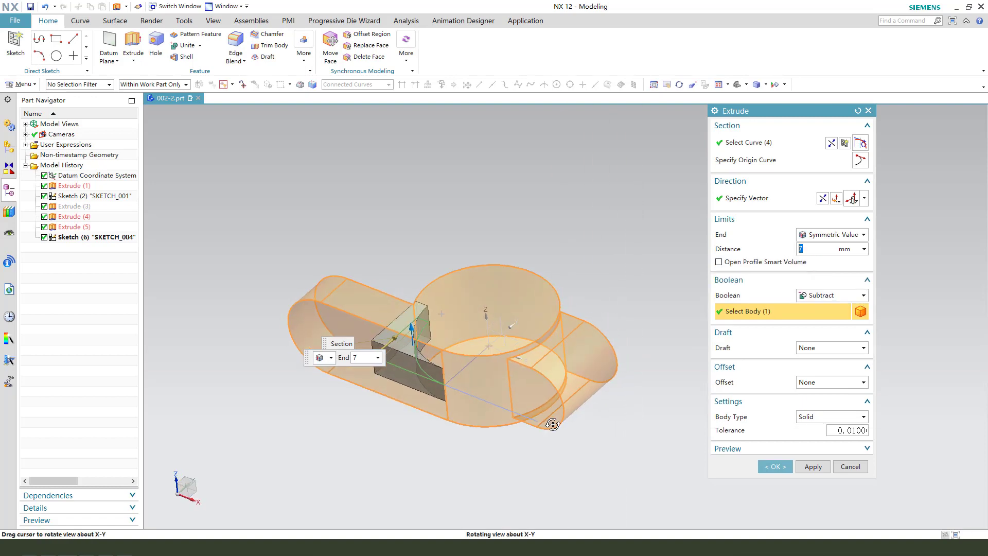
{"action": "left_click", "coordinate": [775, 467]}
Start an extrude sketch on the XY plane and draw a circle about 41.6 mm in diameter, concentric with the cylinder
{"action": "middle_click_drag", "start_coordinate": [468, 425], "coordinate": [410, 410]}
{"action": "middle_click_drag", "start_coordinate": [535, 419], "coordinate": [520, 414]}
{"action": "middle_click_drag", "start_coordinate": [461, 439], "coordinate": [467, 446]}
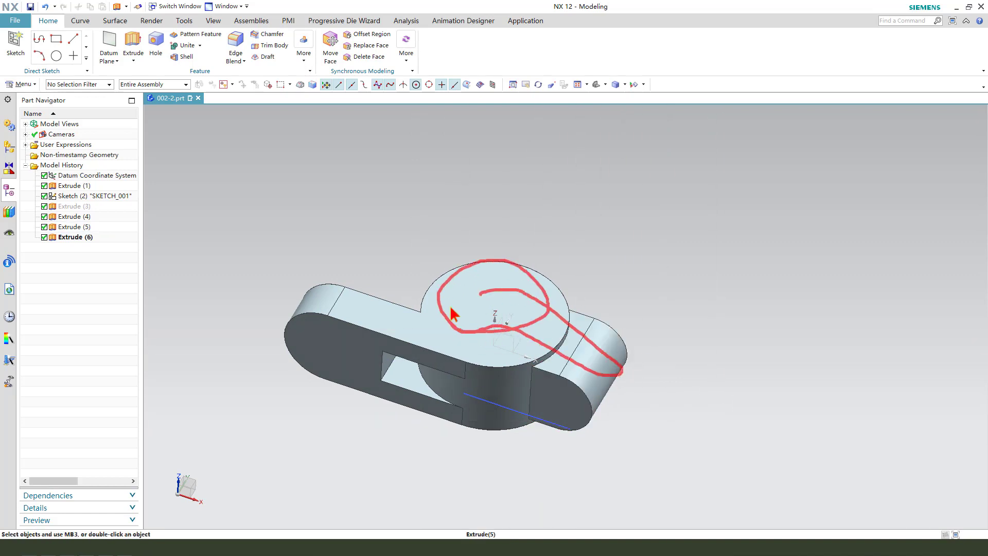
{"action": "key", "text": "Escape"}
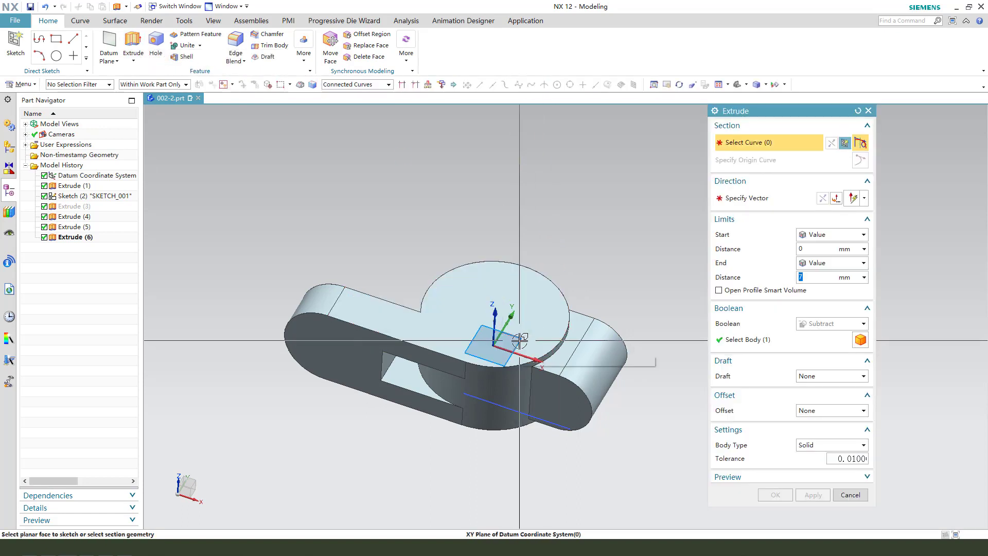
{"action": "left_click", "coordinate": [520, 340]}
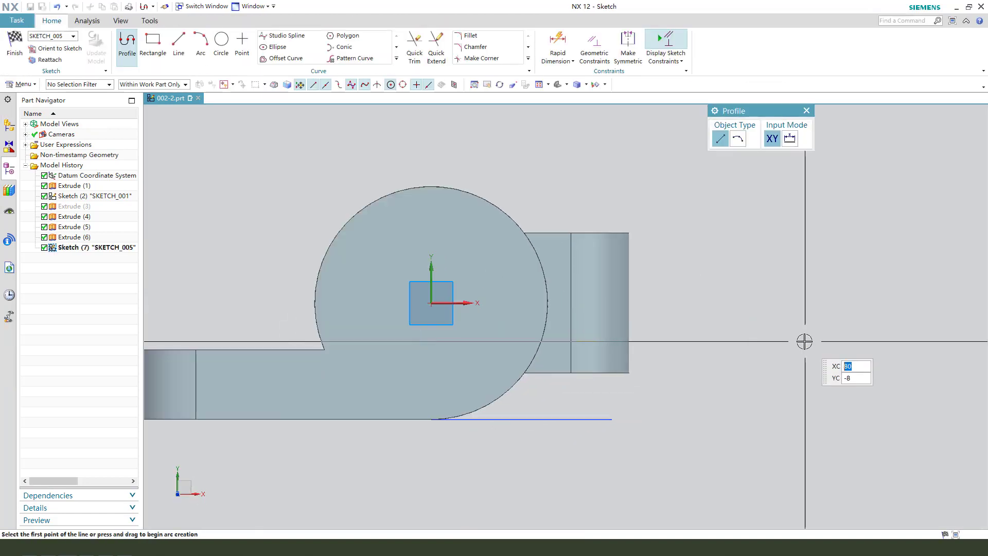
{"action": "left_click", "coordinate": [222, 49]}
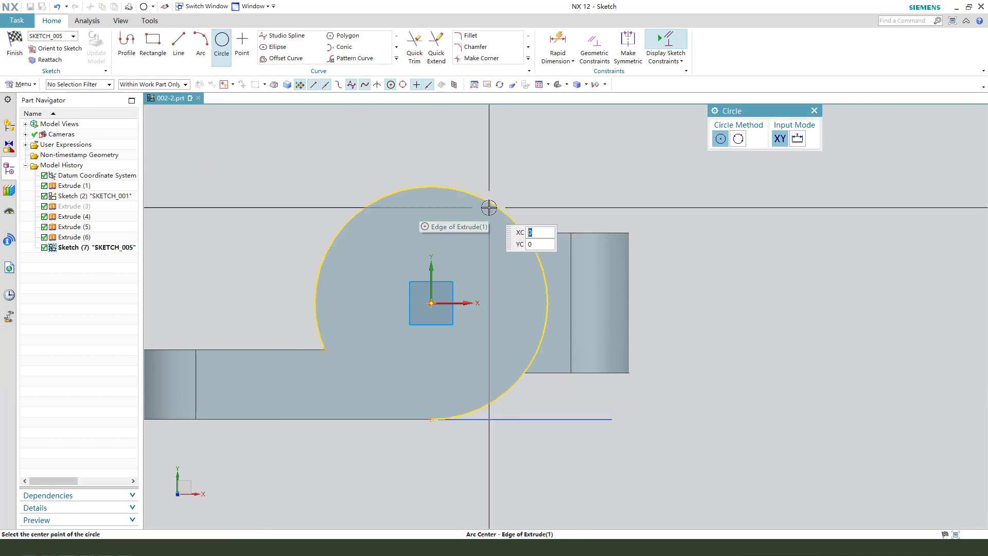
{"action": "left_click", "coordinate": [509, 209]}
{"action": "left_click", "coordinate": [483, 220]}
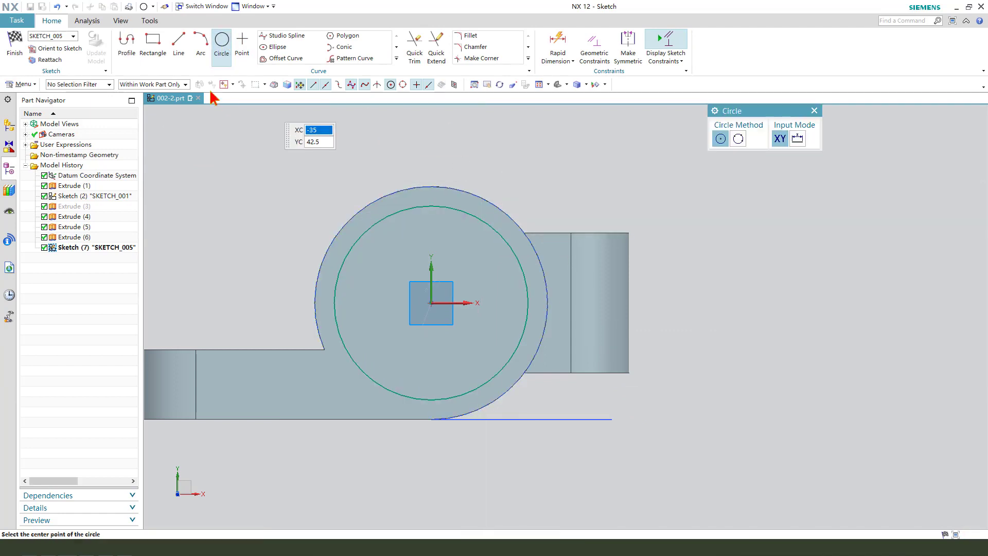
Sketch a rectangle about 45 mm wide and 18 mm high, running from inside the circle past the short clamp lug
{"action": "left_click", "coordinate": [154, 46]}
{"action": "left_click", "coordinate": [453, 261]}
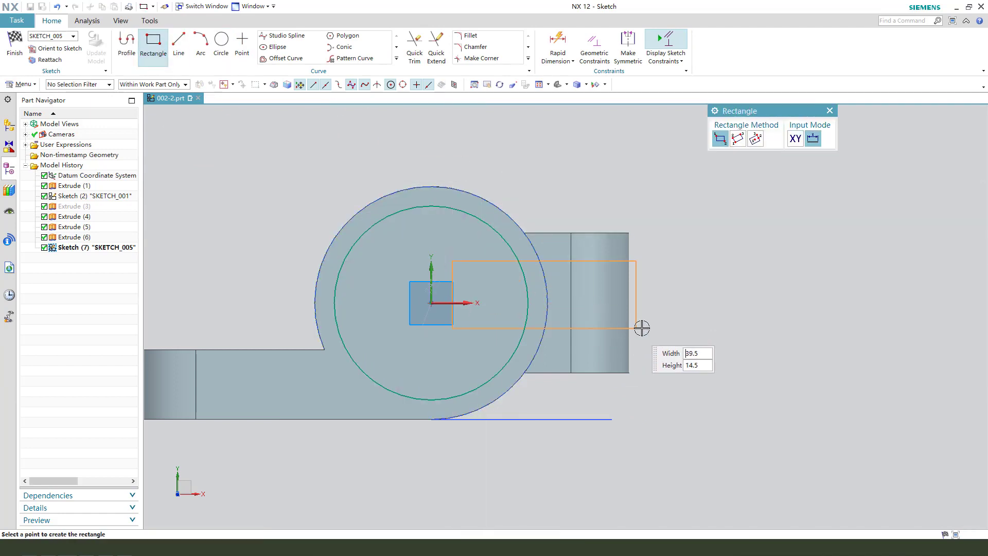
{"action": "left_click", "coordinate": [663, 345]}
{"action": "key", "text": "Escape"}
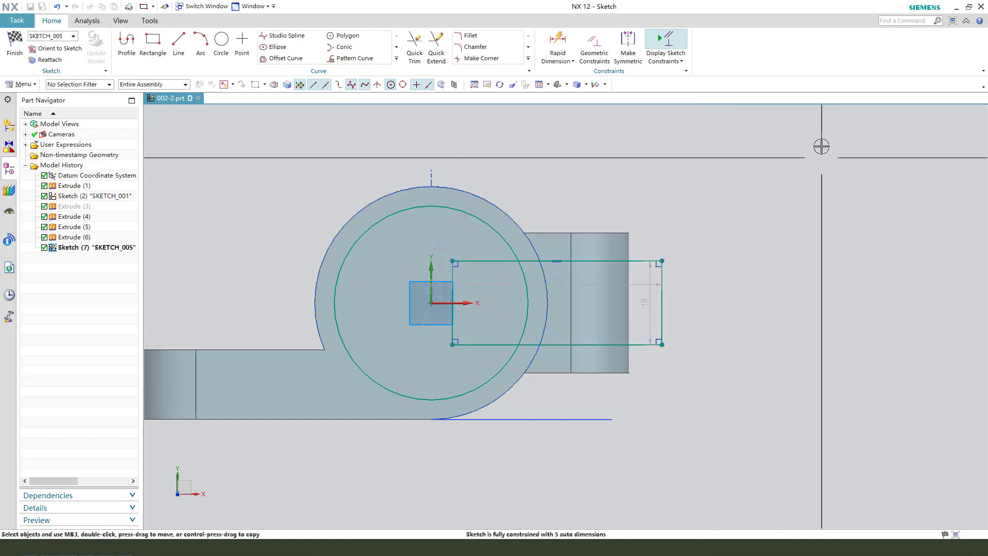
Constrain the midpoint of the rectangle's outer vertical edge to align with the sketch origin
{"action": "left_click", "coordinate": [665, 302]}
{"action": "left_click", "coordinate": [431, 303]}
{"action": "left_click", "coordinate": [492, 282]}
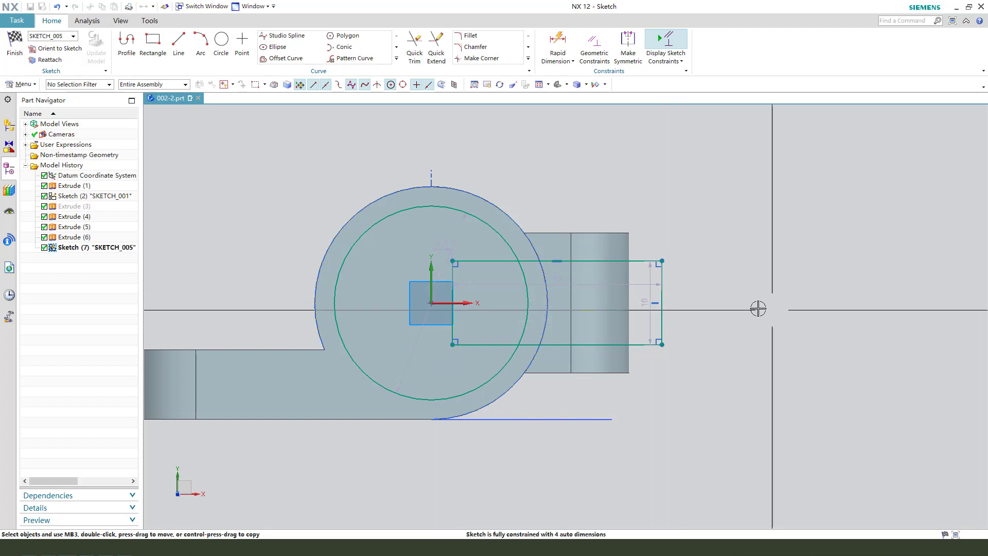
Move the rectangle's height dimension clear of the part and set it to 2 mm
{"action": "left_click_drag", "start_coordinate": [648, 293], "coordinate": [722, 298]}
{"action": "double_click", "coordinate": [723, 298]}
{"action": "type", "text": "2"}
{"action": "key", "text": "Return"}
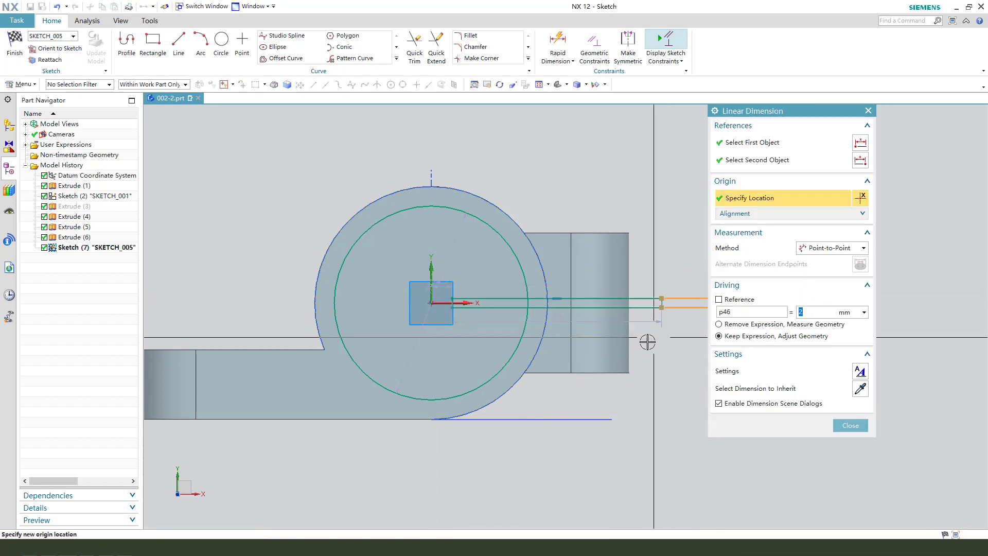
{"action": "middle_click", "coordinate": [638, 318]}
Move the circle's diameter dimension outside the part and set it to 42 mm
{"action": "left_click_drag", "start_coordinate": [463, 222], "coordinate": [544, 178]}
{"action": "double_click", "coordinate": [545, 178]}
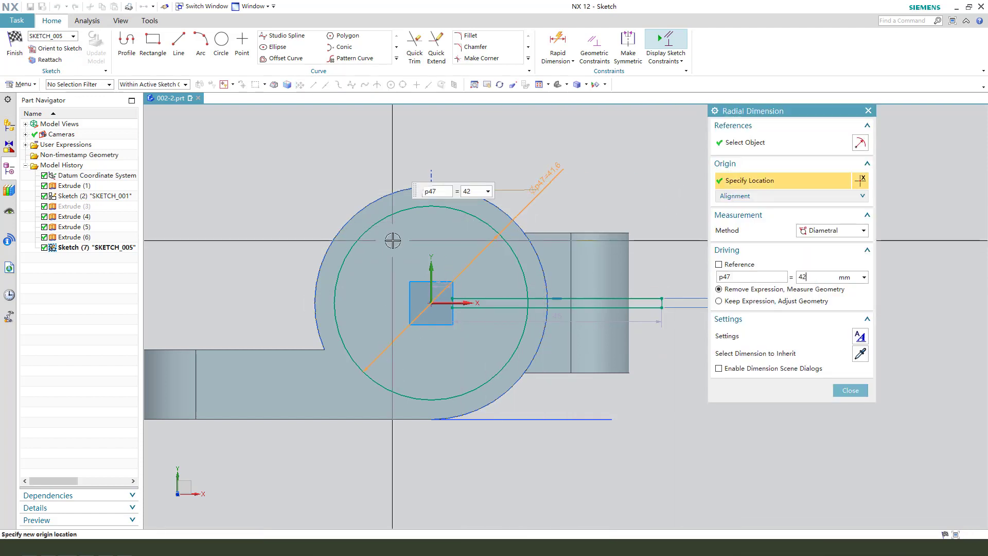
{"action": "middle_click", "coordinate": [579, 344]}
Trim away the rectangle lines inside the circle and the arc between the slot lines to leave one closed profile
{"action": "scroll", "coordinate": [579, 344], "scroll_direction": "up", "scroll_amount": 1}
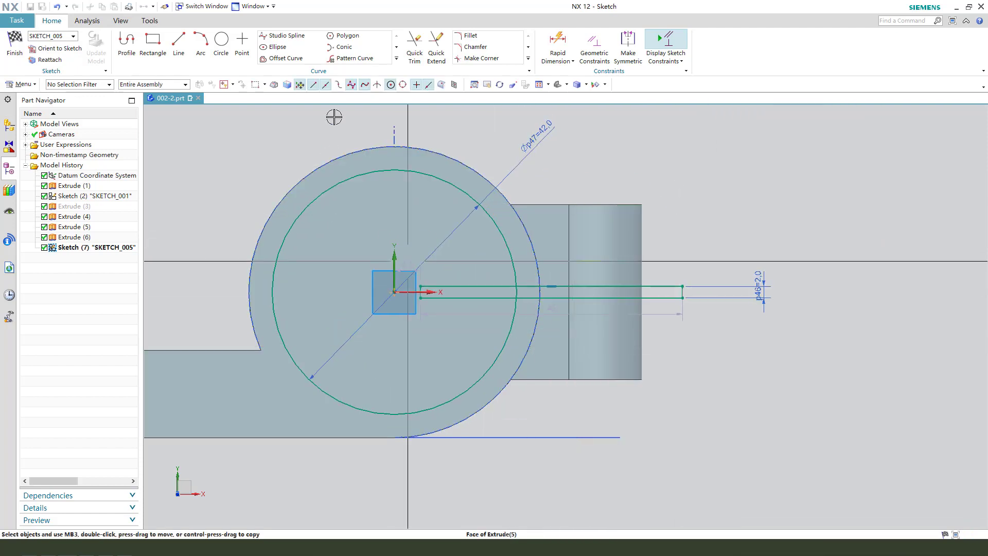
{"action": "left_click", "coordinate": [415, 51]}
{"action": "scroll", "coordinate": [436, 287], "scroll_direction": "up", "scroll_amount": 2}
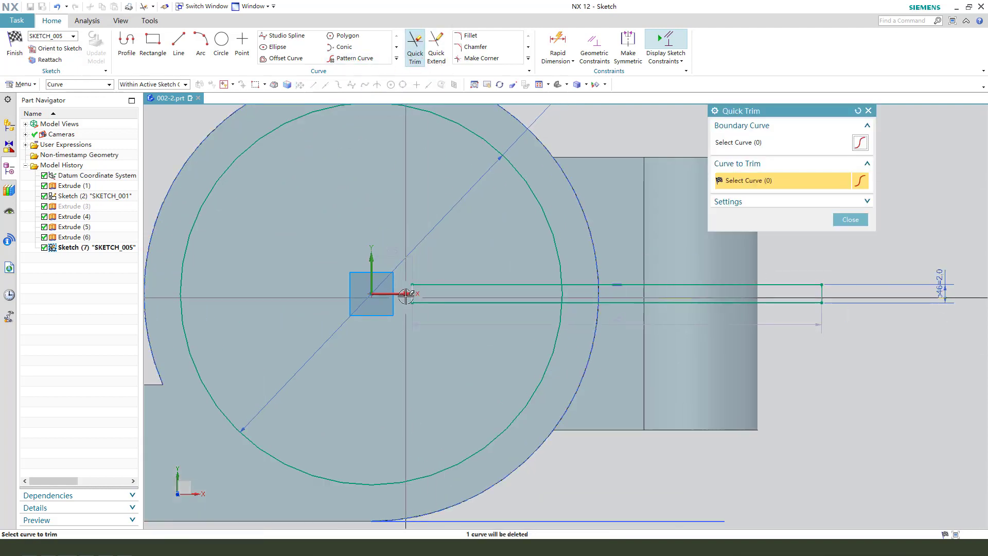
{"action": "left_click", "coordinate": [436, 285]}
{"action": "left_click", "coordinate": [446, 302]}
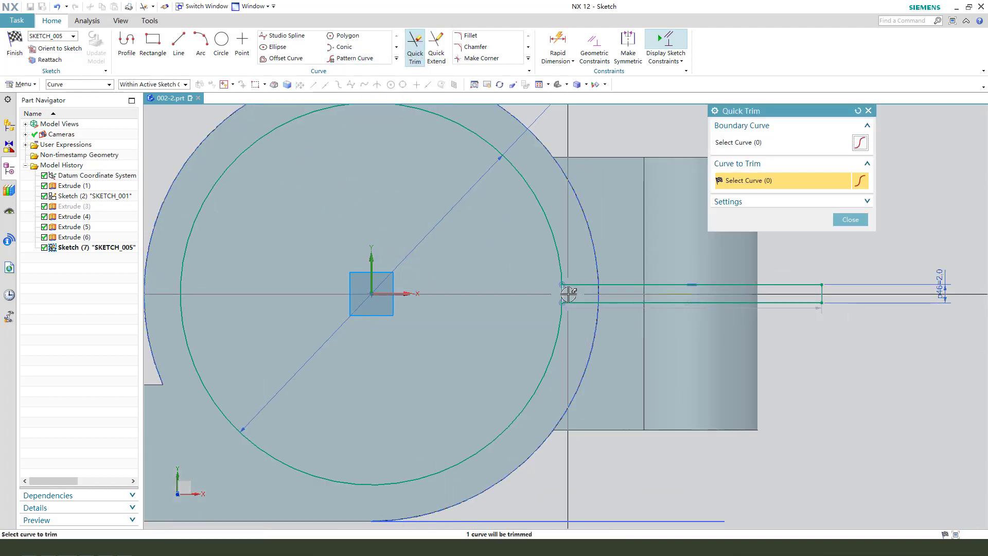
{"action": "scroll", "coordinate": [481, 291], "scroll_direction": "down", "scroll_amount": 2}
{"action": "middle_click", "coordinate": [723, 350]}
Set the narrow slot's horizontal length to 30 mm and place its dimension below the part
{"action": "left_click_drag", "start_coordinate": [670, 302], "coordinate": [644, 394]}
{"action": "double_click", "coordinate": [644, 394]}
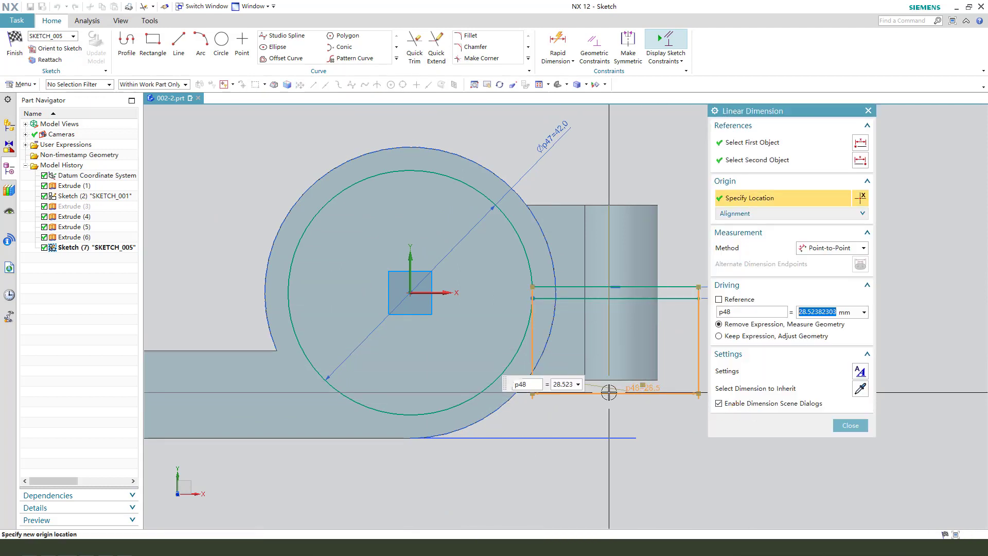
{"action": "mouse_move", "coordinate": [693, 394]}
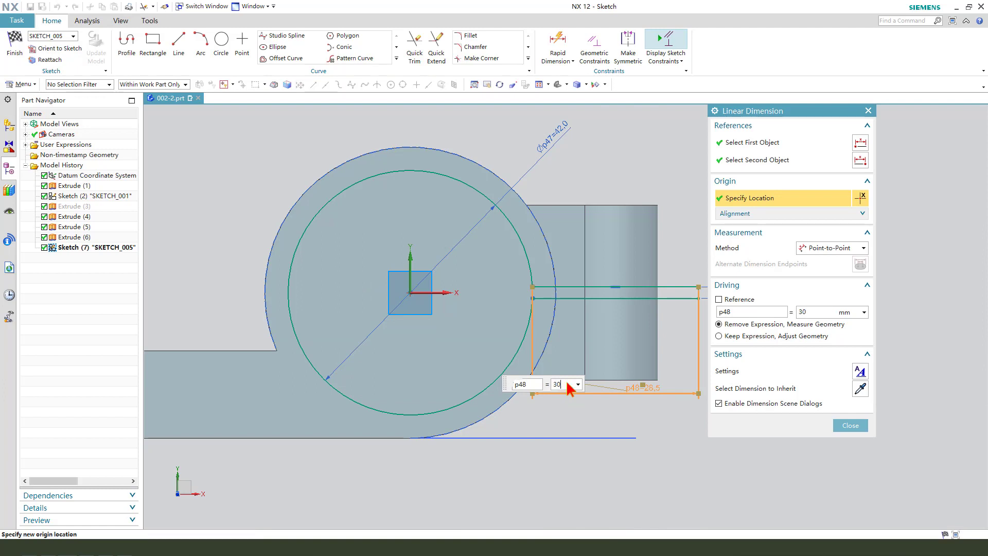
{"action": "middle_click", "coordinate": [639, 417]}
{"action": "left_click_drag", "start_coordinate": [653, 390], "coordinate": [652, 406]}
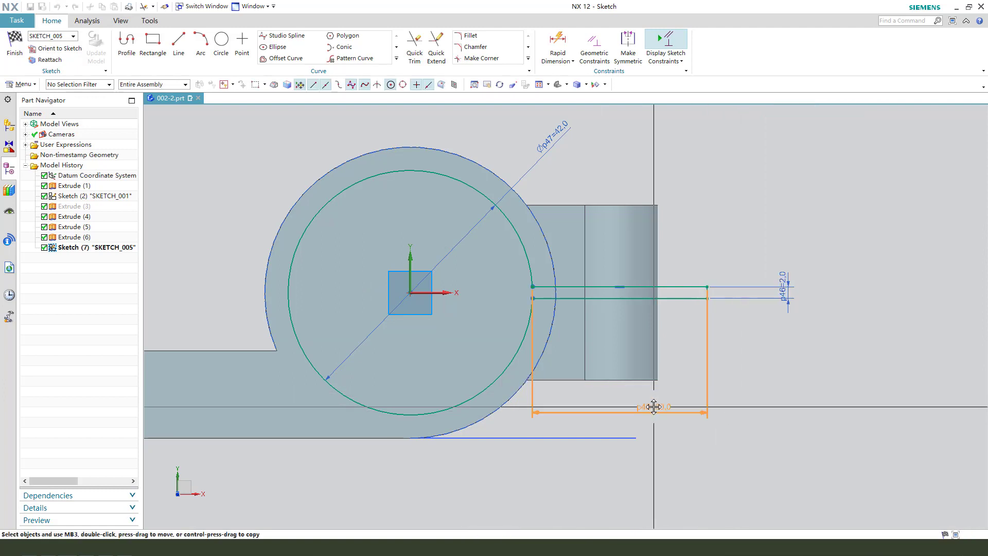
Finish the sketch and extrude the profile as a subtract, with both start and end limits set to Through All
{"action": "left_click", "coordinate": [14, 53]}
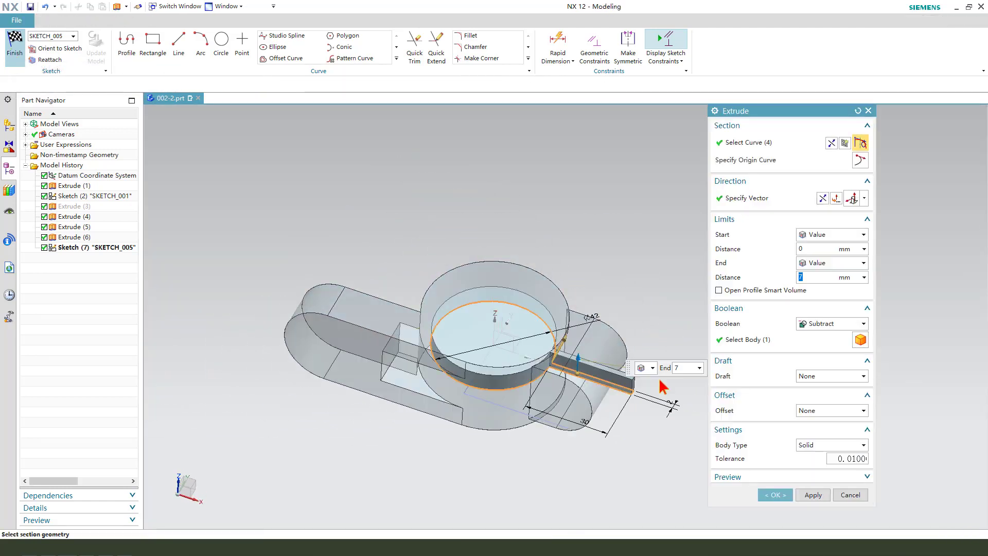
{"action": "left_click", "coordinate": [822, 265]}
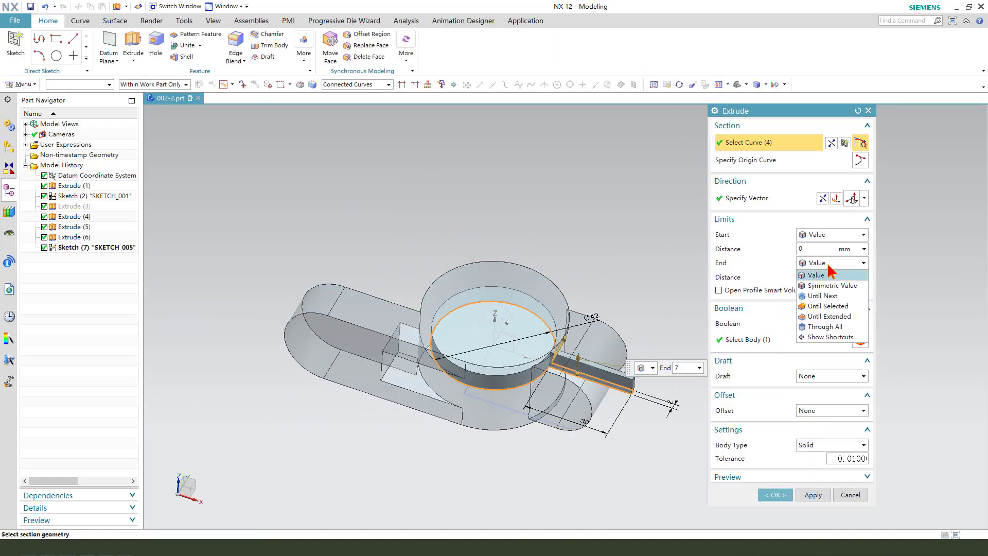
{"action": "left_click", "coordinate": [825, 326]}
{"action": "left_click", "coordinate": [831, 235]}
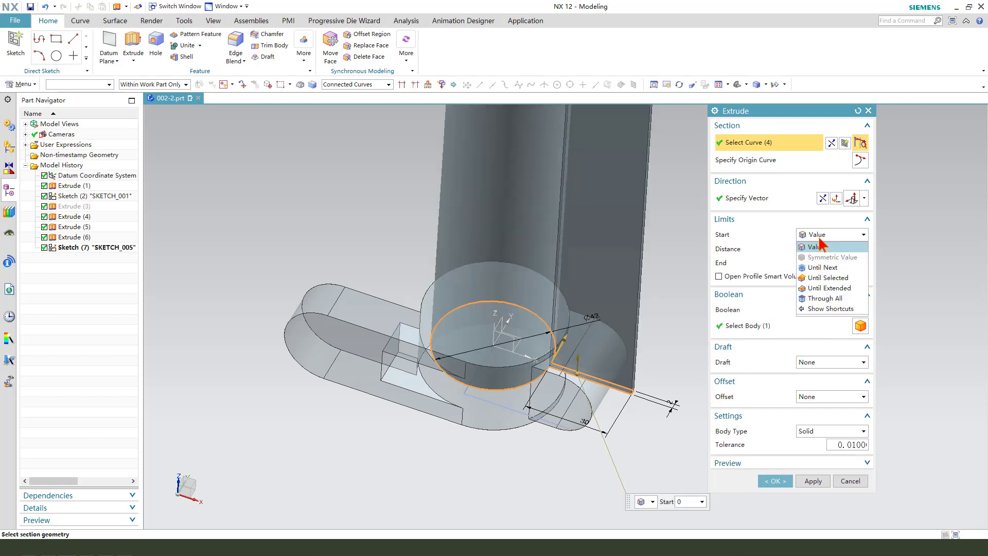
{"action": "left_click", "coordinate": [840, 297]}
{"action": "left_click", "coordinate": [774, 467]}
Add a counterbored through hole at the long arm's rounded end centre, with 11 mm C-bore diameter, 6 mm C-bore depth and 6.6 mm diameter
{"action": "middle_click_drag", "start_coordinate": [712, 414], "coordinate": [600, 348]}
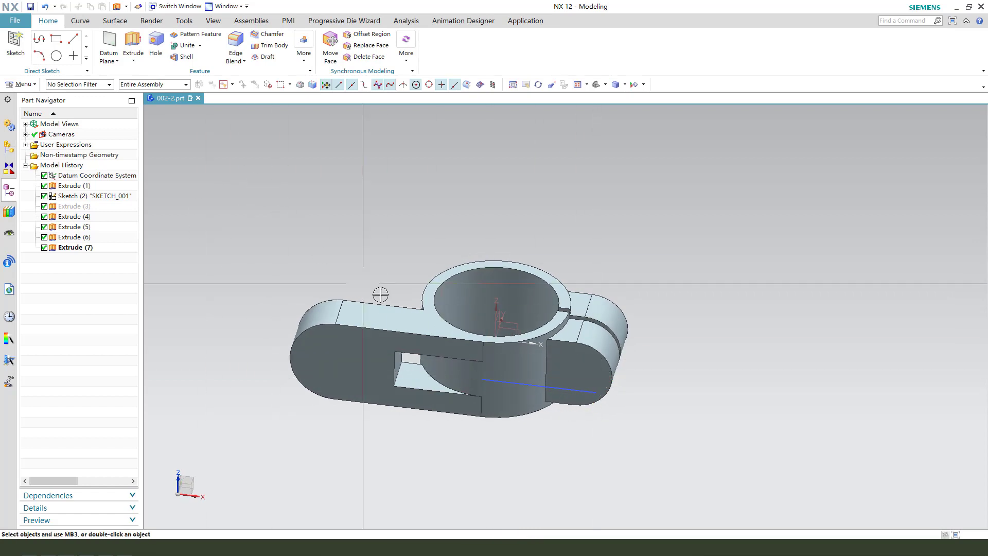
{"action": "middle_click_drag", "start_coordinate": [381, 289], "coordinate": [373, 284]}
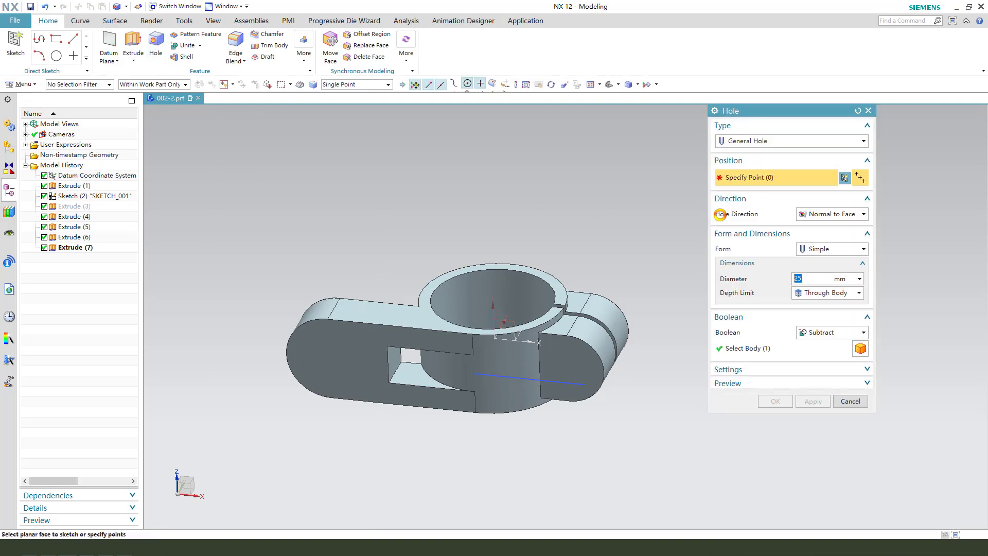
{"action": "left_click", "coordinate": [830, 250]}
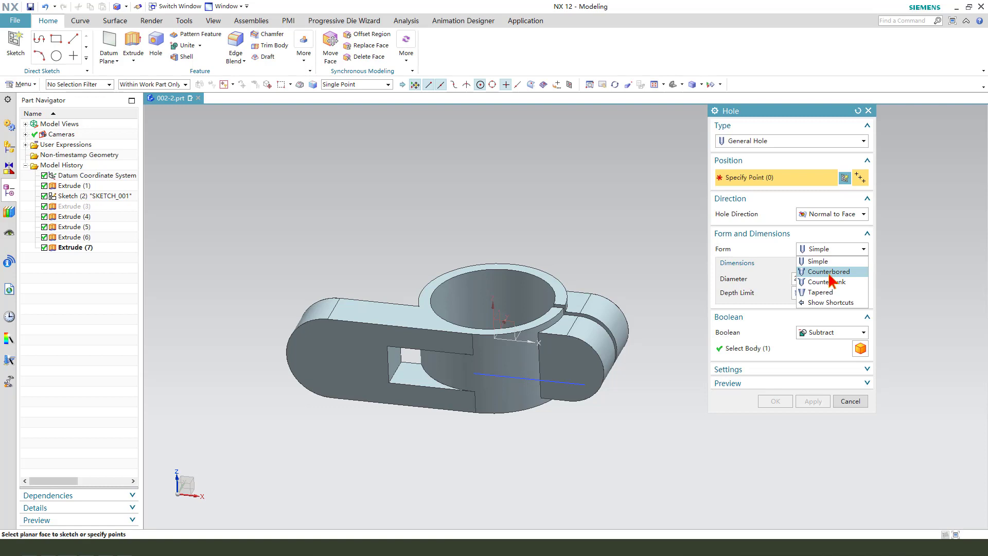
{"action": "left_click", "coordinate": [828, 272]}
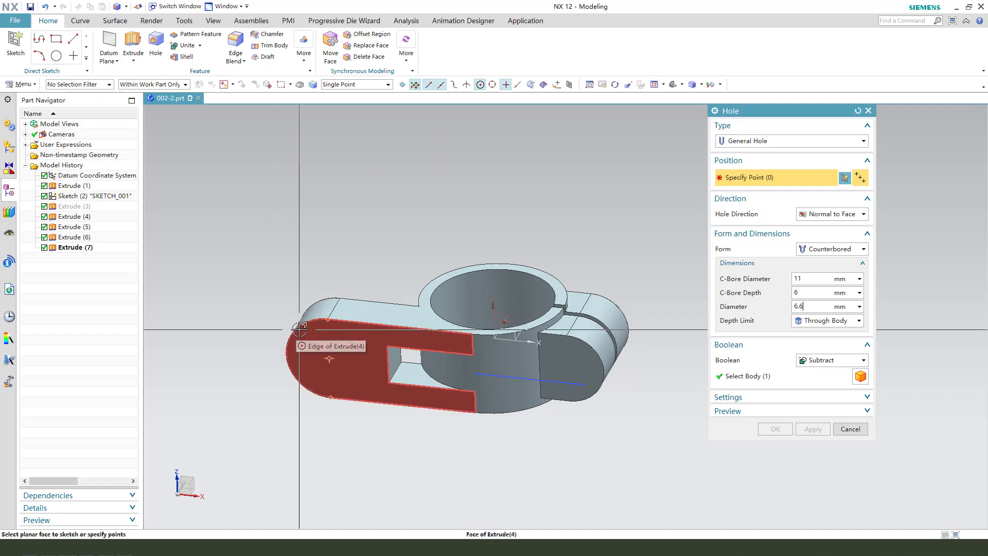
{"action": "left_click", "coordinate": [291, 343]}
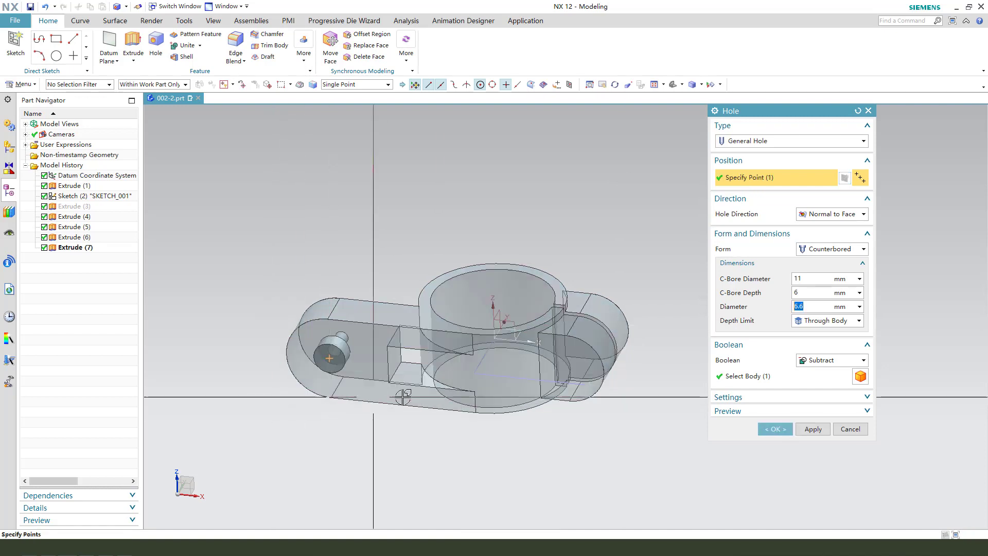
{"action": "left_click", "coordinate": [811, 430]}
Add a second counterbored hole with the same dimensions at the centre of the short clamp lug's rounded end
{"action": "middle_click_drag", "start_coordinate": [481, 410], "coordinate": [474, 437]}
{"action": "scroll", "coordinate": [626, 467], "scroll_direction": "up", "scroll_amount": 3}
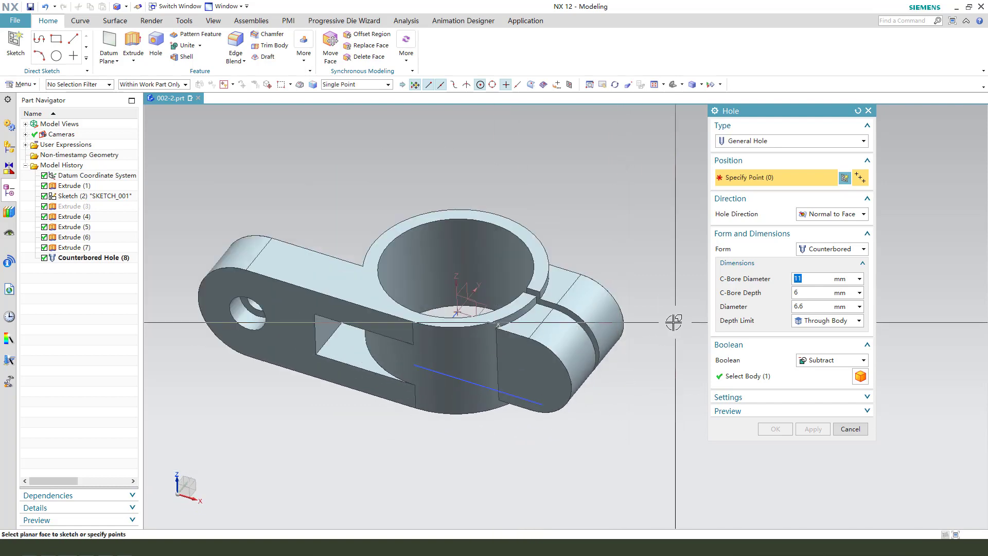
{"action": "left_click", "coordinate": [557, 363]}
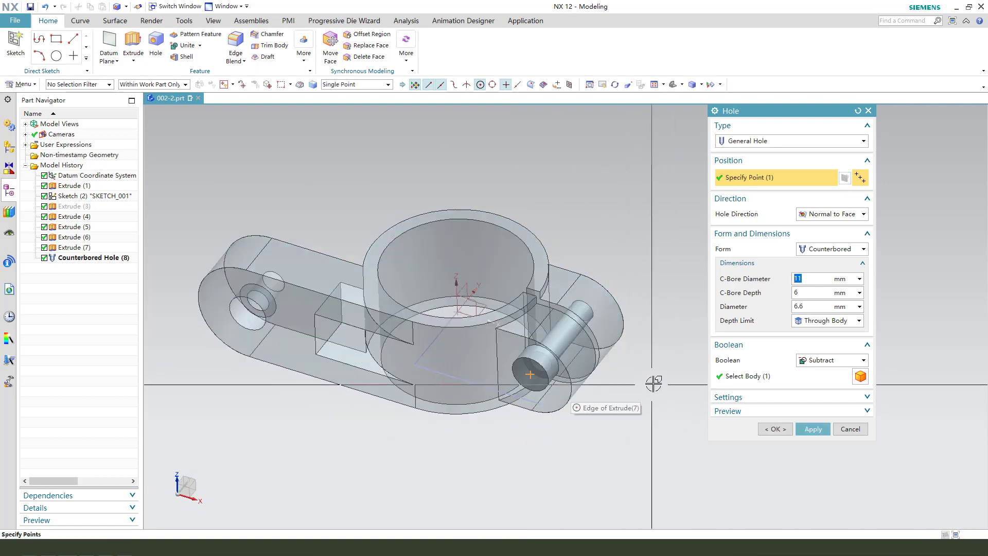
{"action": "left_click", "coordinate": [813, 429]}
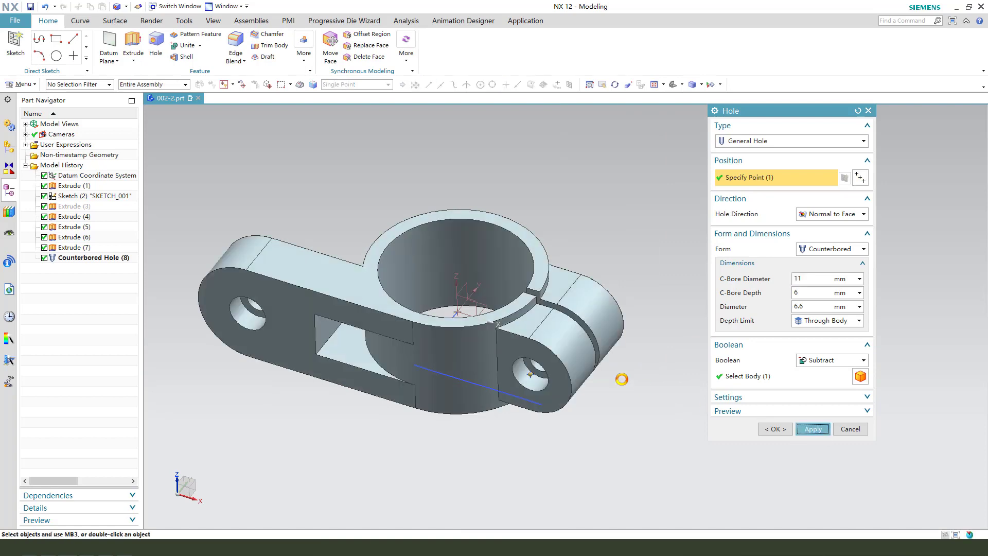
{"action": "left_click", "coordinate": [850, 428]}
Start an extrude sketch on the short lug's rear face and draw a six-sided polygon centred on the hole, with about 6 mm inscribed radius
{"action": "middle_click_drag", "start_coordinate": [668, 401], "coordinate": [445, 430]}
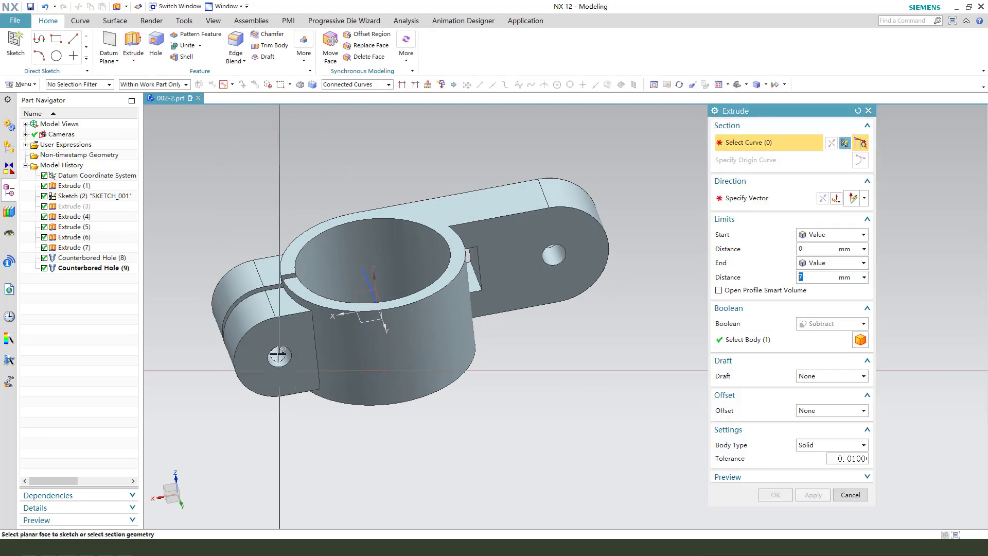
{"action": "left_click", "coordinate": [274, 330]}
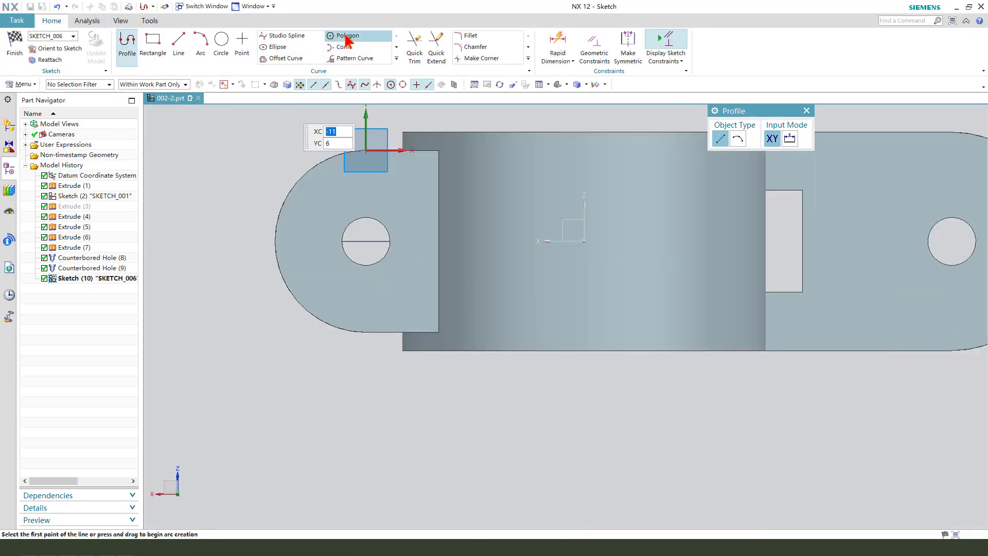
{"action": "key", "text": "p"}
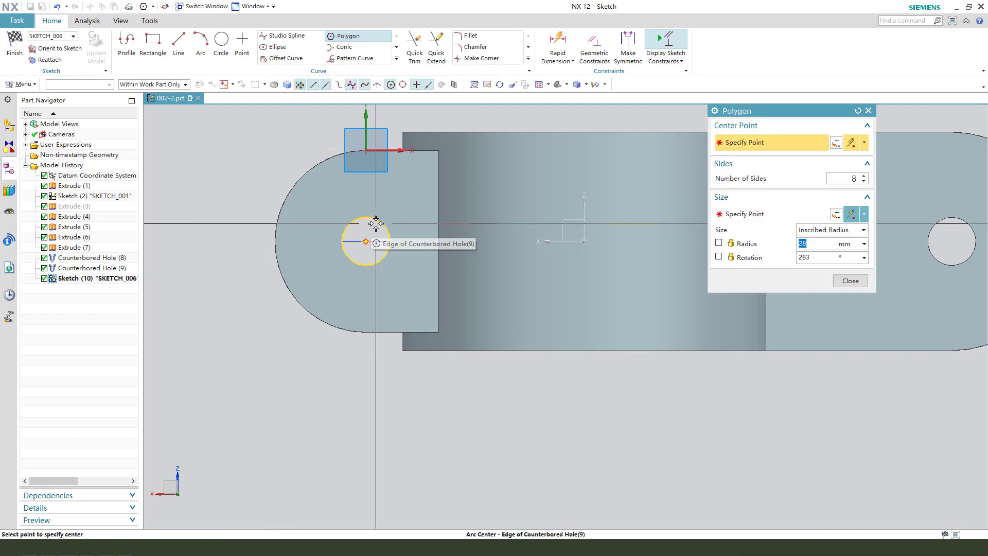
{"action": "left_click", "coordinate": [376, 224]}
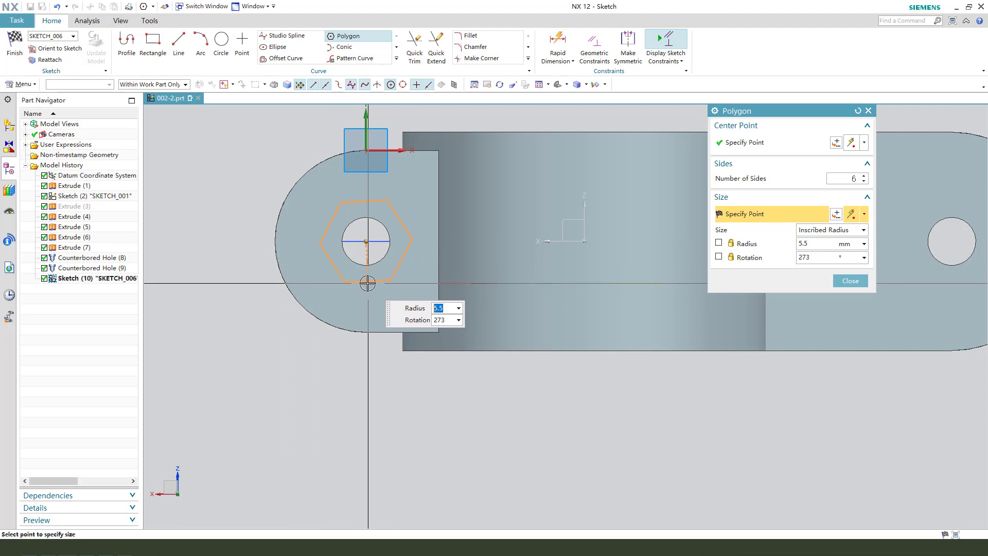
{"action": "left_click", "coordinate": [427, 283]}
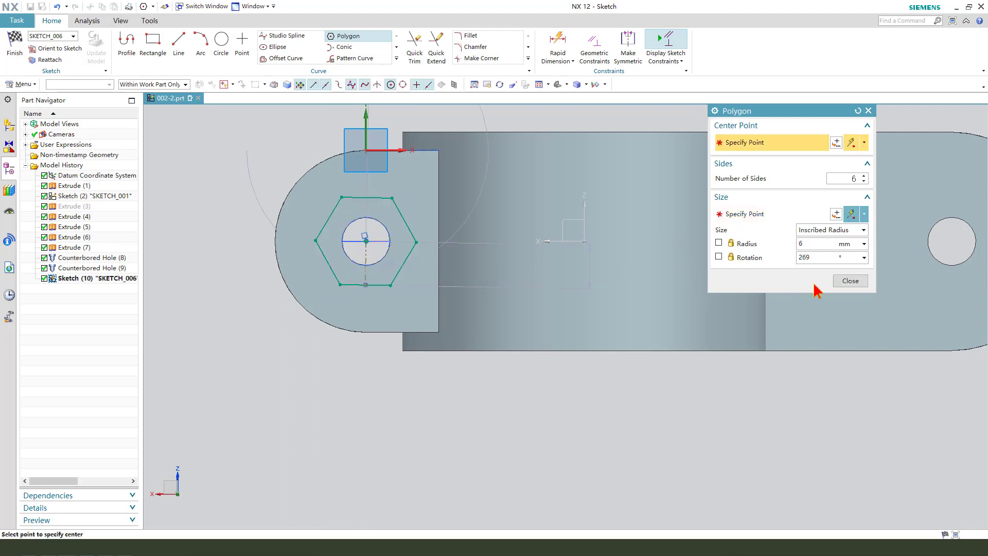
{"action": "left_click", "coordinate": [850, 281]}
Try to add vertical dimensions to the hexagon's upper and lower sides, and undo them
{"action": "scroll", "coordinate": [349, 199], "scroll_direction": "up", "scroll_amount": 2}
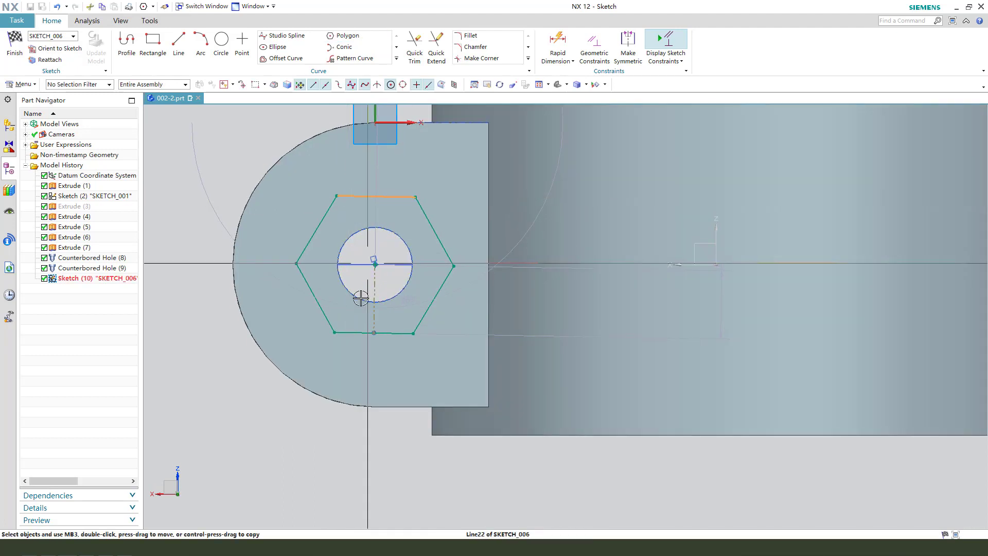
{"action": "left_click", "coordinate": [360, 333]}
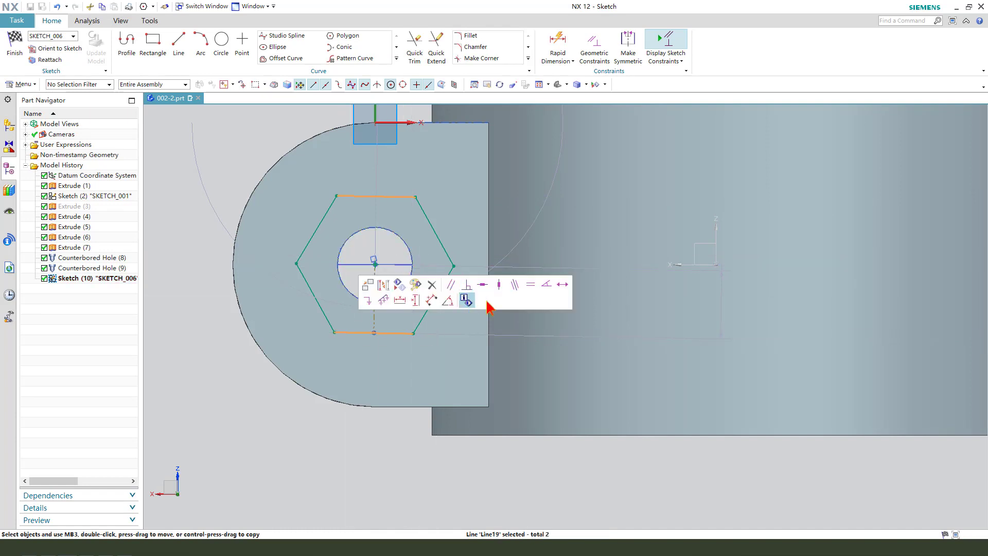
{"action": "left_click", "coordinate": [415, 300]}
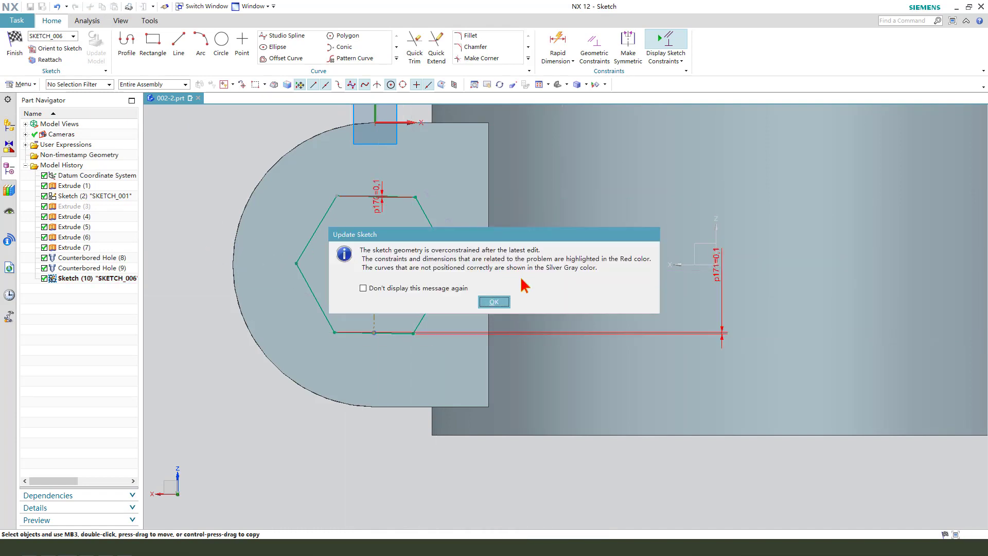
{"action": "left_click", "coordinate": [495, 303]}
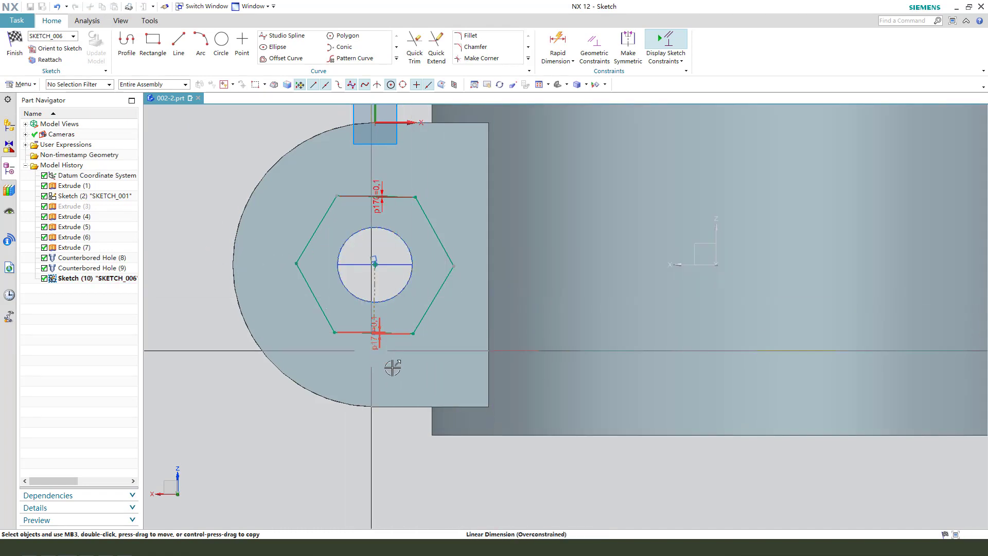
{"action": "key", "text": "ctrl+z"}
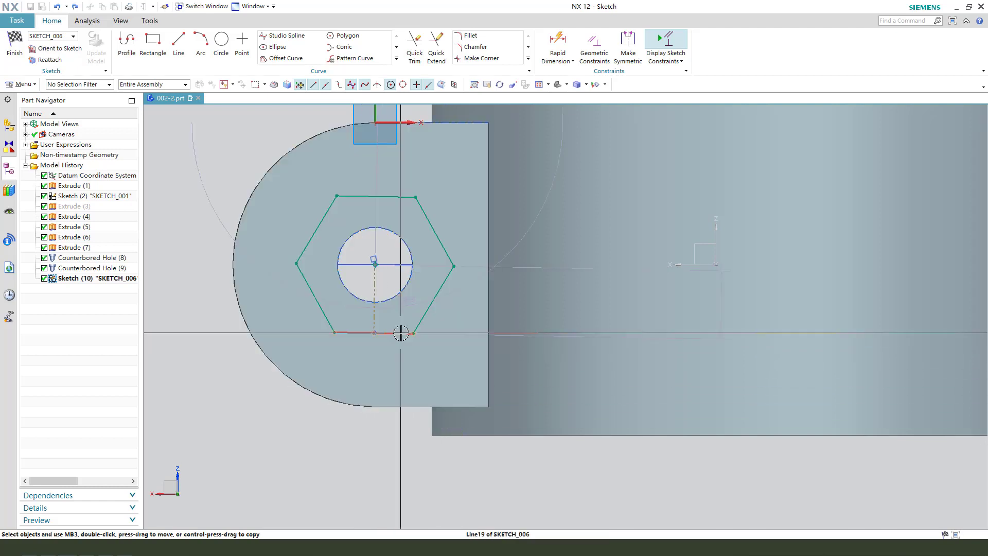
Constrain the hexagon's lower side to be horizontal and dimension the hexagon's height across the flats to 11 mm
{"action": "left_click", "coordinate": [400, 333]}
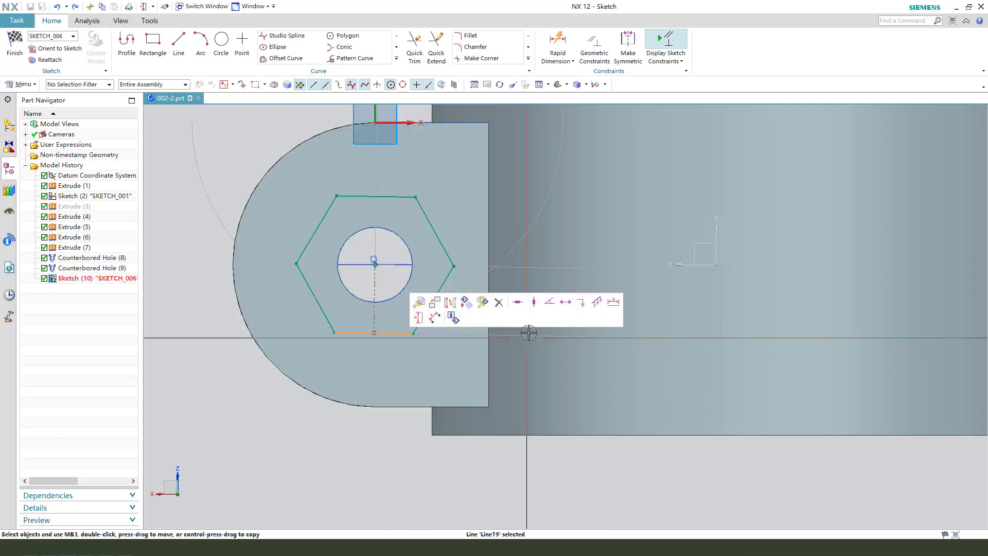
{"action": "left_click", "coordinate": [519, 302]}
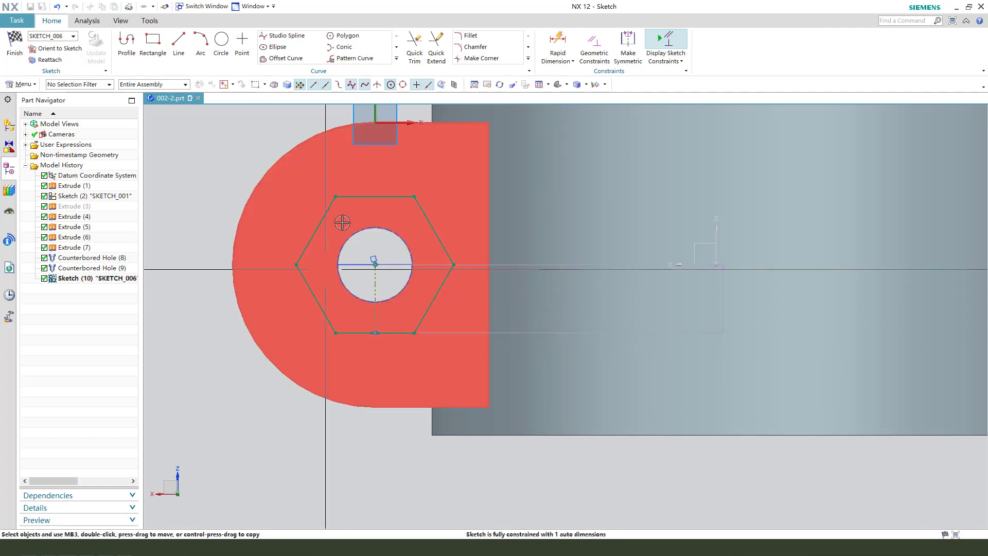
{"action": "left_click", "coordinate": [543, 55]}
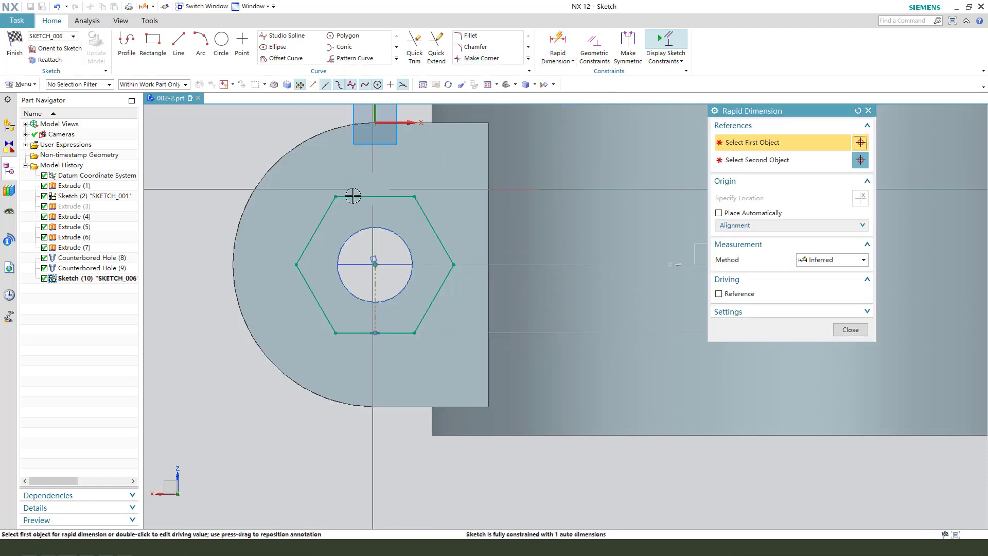
{"action": "left_click", "coordinate": [335, 196]}
{"action": "left_click", "coordinate": [336, 332]}
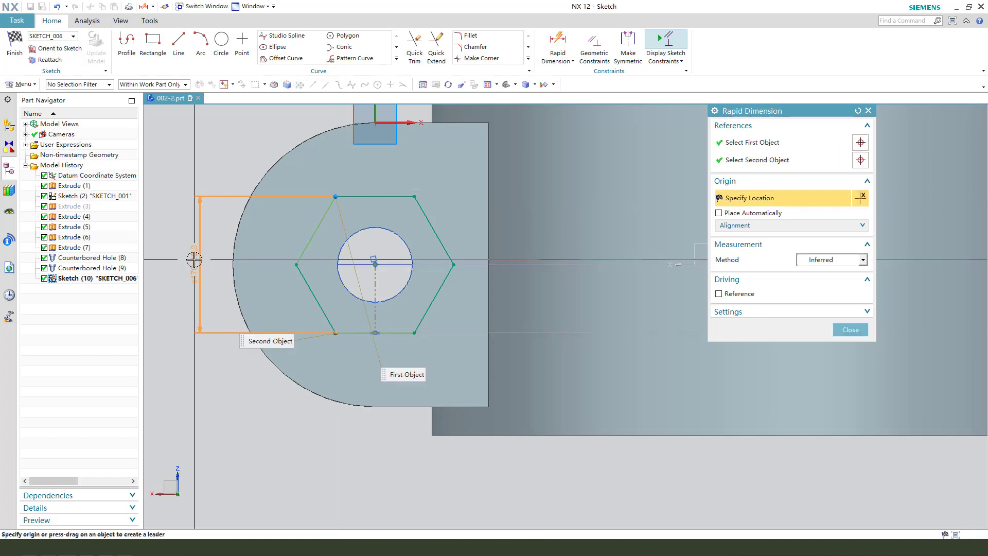
{"action": "left_click", "coordinate": [198, 260]}
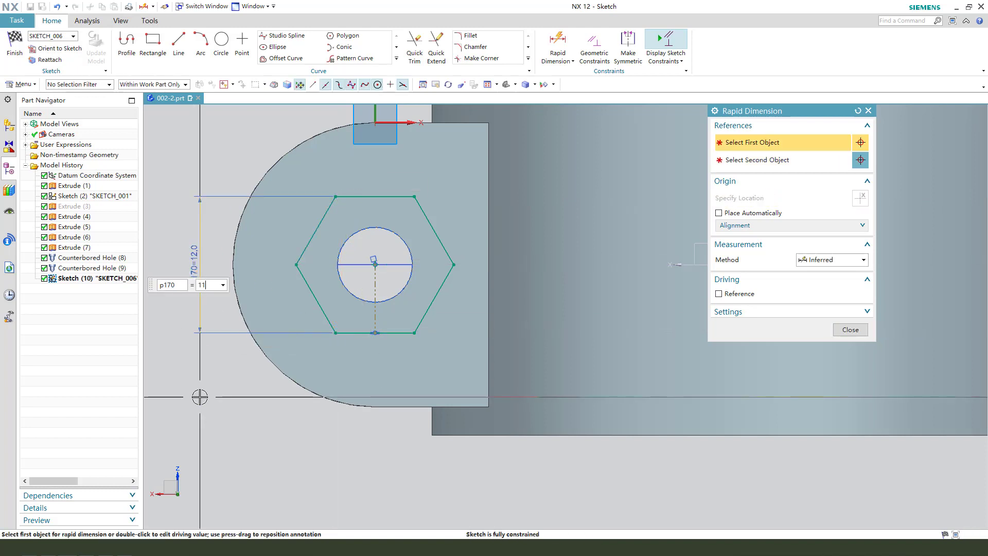
{"action": "key", "text": "Return"}
{"action": "left_click", "coordinate": [849, 328]}
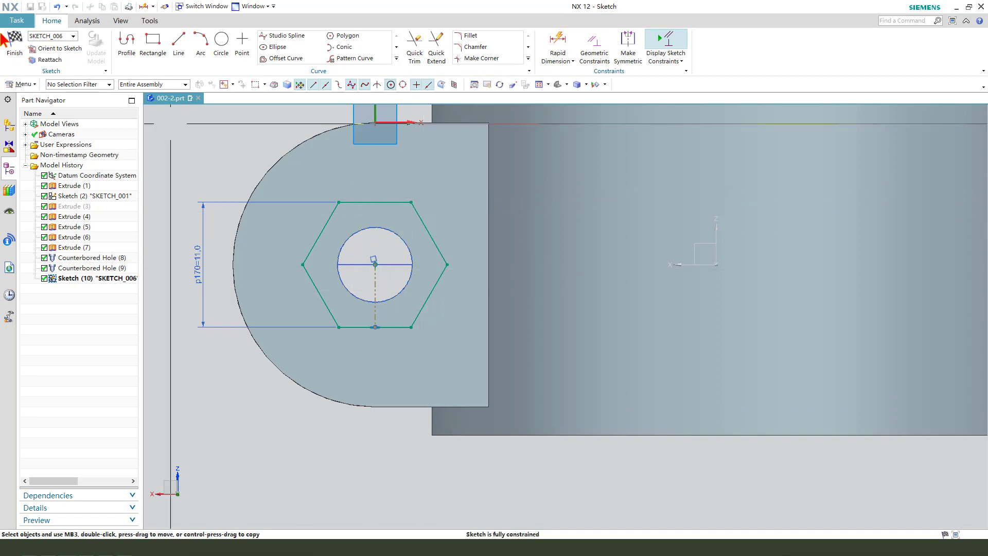
Finish the sketch and extrude the hexagon 6 mm into the lug as a subtract, with the direction reversed
{"action": "left_click", "coordinate": [15, 52]}
{"action": "key", "text": "x"}
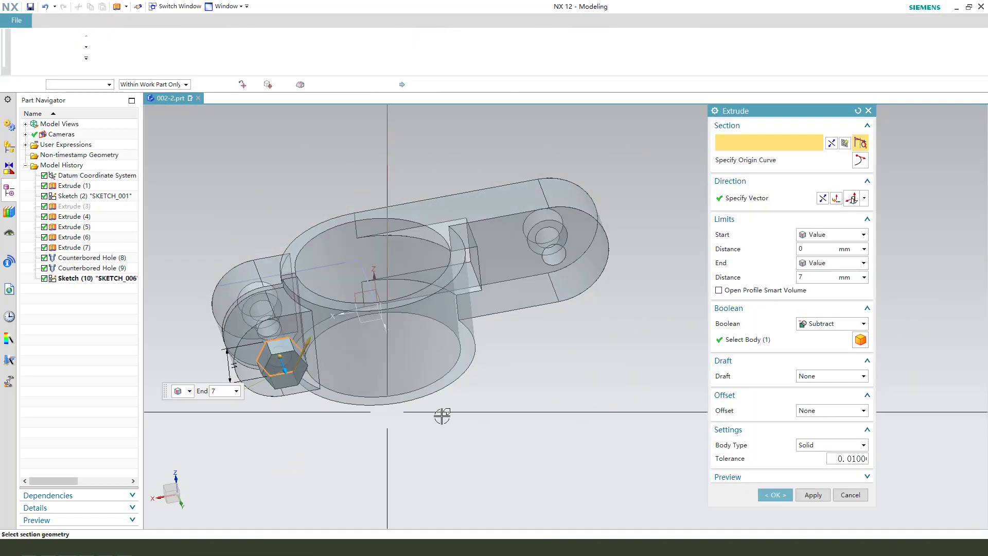
{"action": "middle_click_drag", "start_coordinate": [452, 412], "coordinate": [487, 419]}
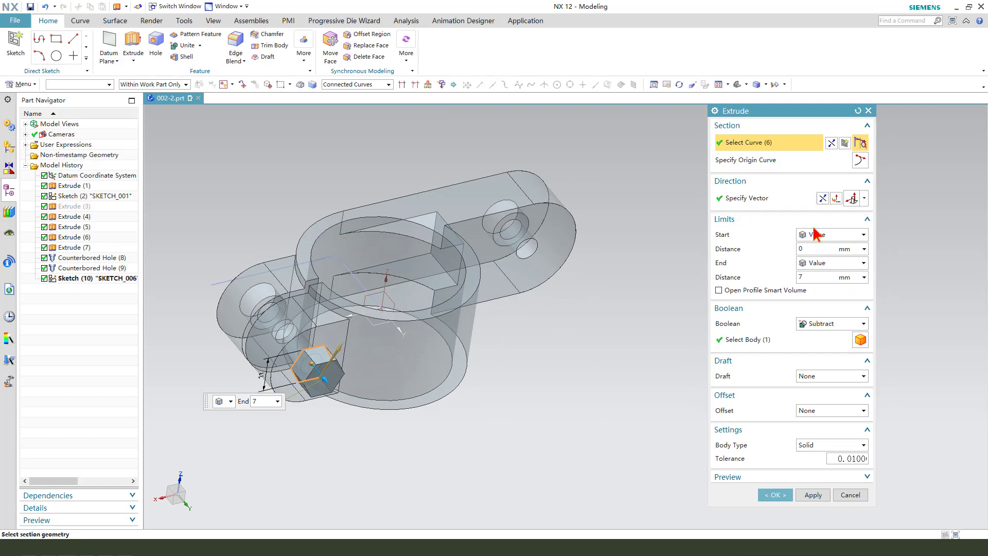
{"action": "left_click", "coordinate": [822, 198]}
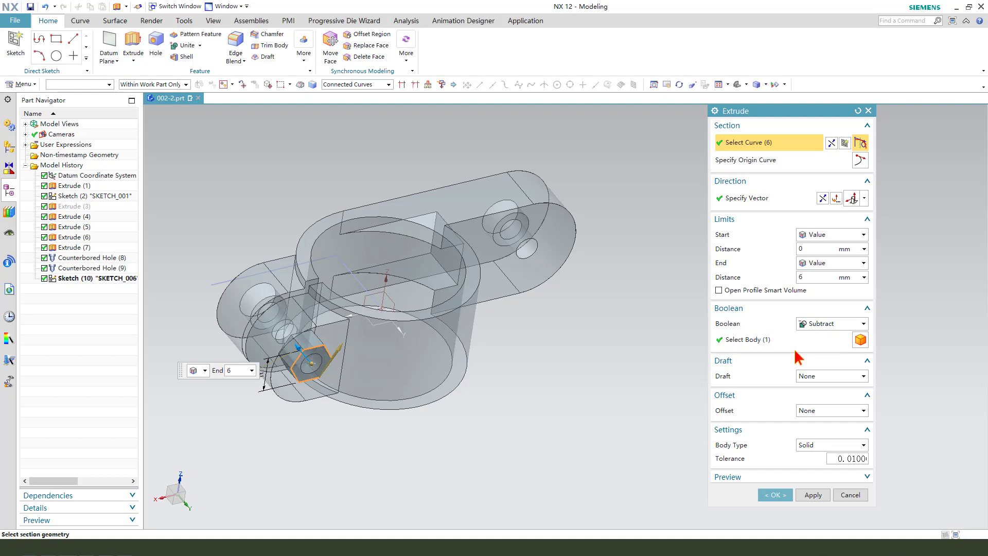
{"action": "left_click", "coordinate": [774, 495]}
Start a 2 mm edge blend using single-curve selection on the two short edges where the ring meets the long arm
{"action": "middle_click_drag", "start_coordinate": [360, 334], "coordinate": [473, 257]}
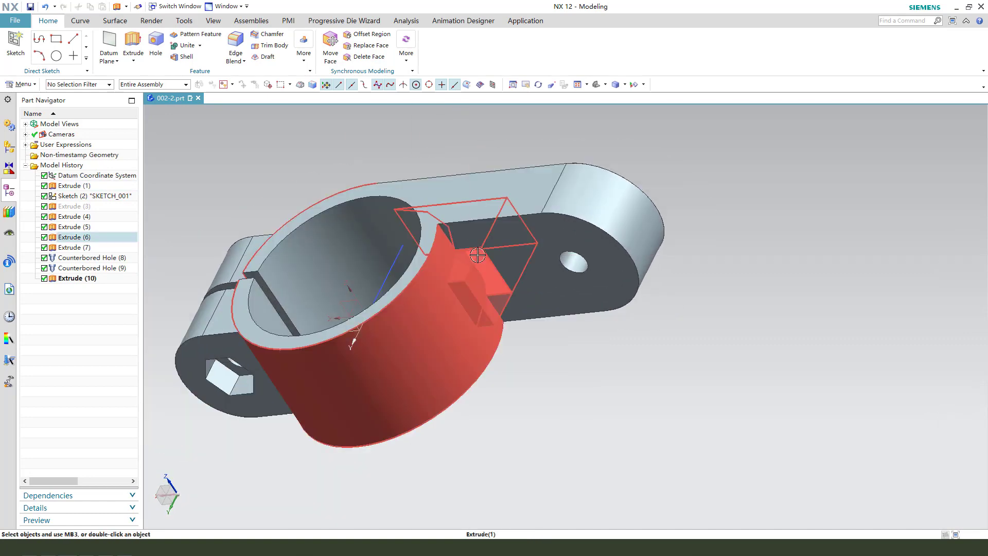
{"action": "left_click", "coordinate": [238, 46]}
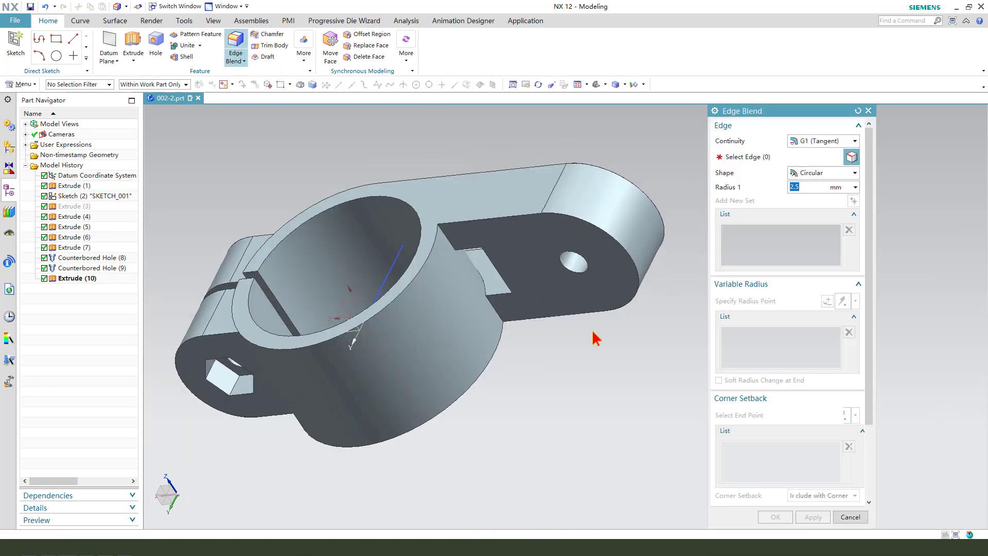
{"action": "scroll", "coordinate": [439, 230], "scroll_direction": "up", "scroll_amount": 2}
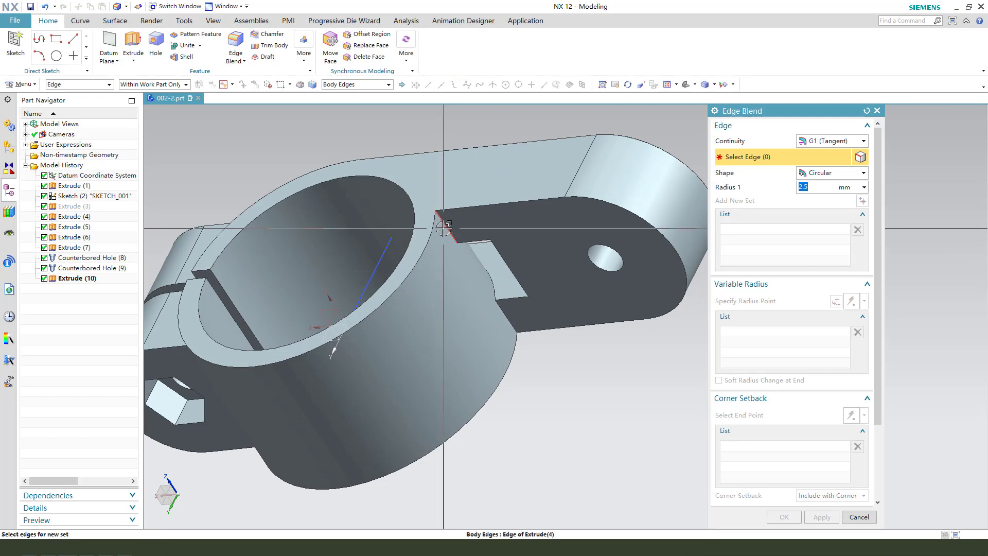
{"action": "left_click", "coordinate": [513, 333]}
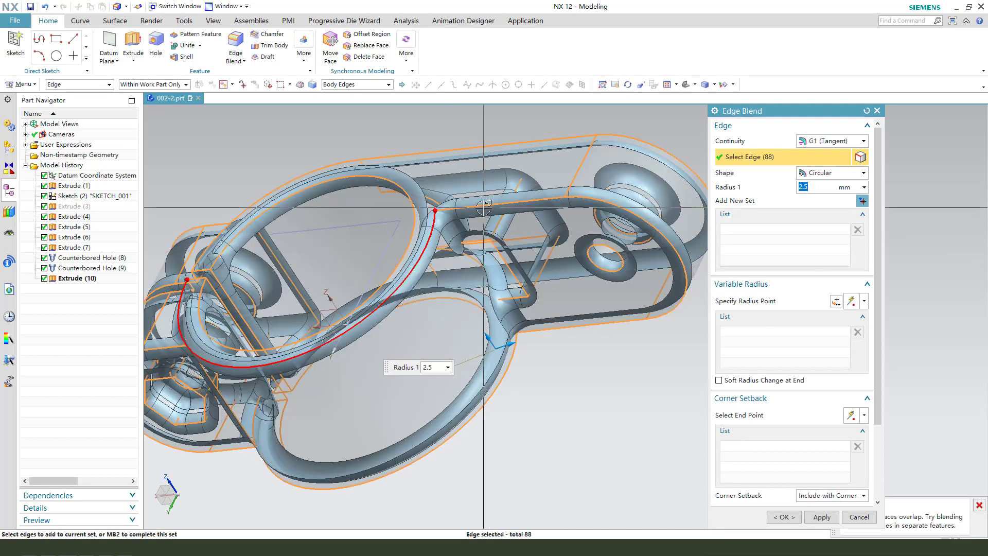
{"action": "left_click", "coordinate": [486, 205], "text": "shift"}
{"action": "left_click", "coordinate": [352, 85]}
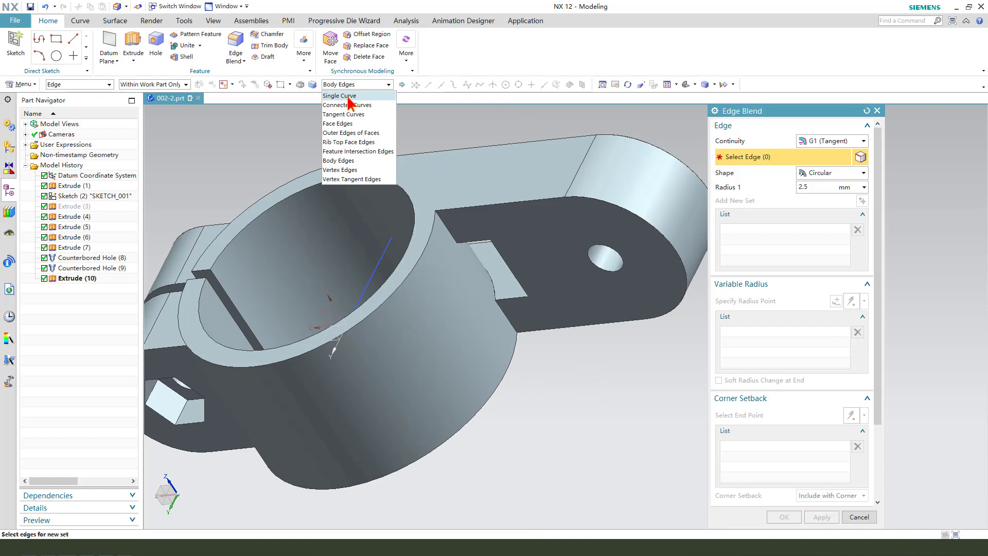
{"action": "left_click", "coordinate": [340, 95]}
{"action": "left_click", "coordinate": [451, 232]}
{"action": "left_click", "coordinate": [511, 323]}
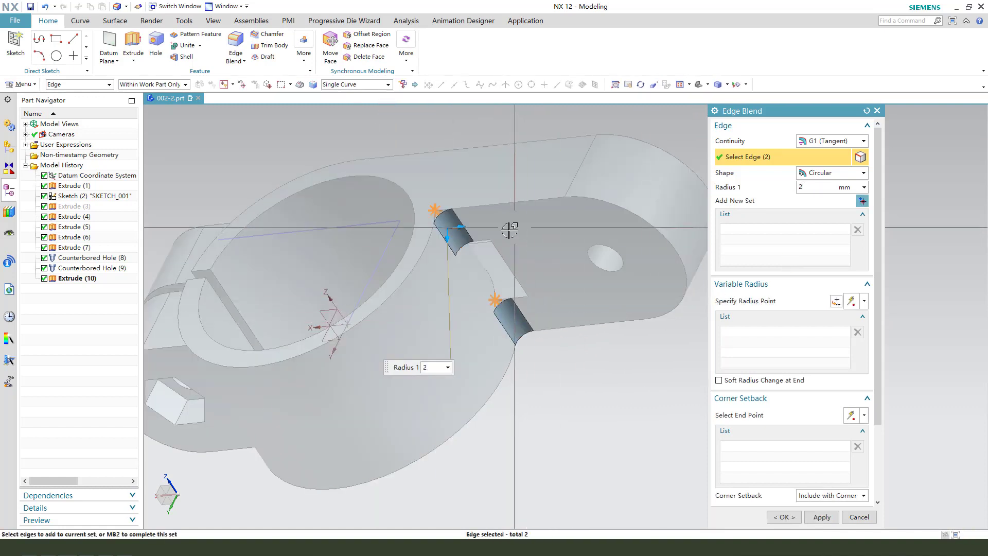
Add the edges around the window pocket between the ring and the long arm to the 2 mm blend
{"action": "left_click", "coordinate": [492, 270]}
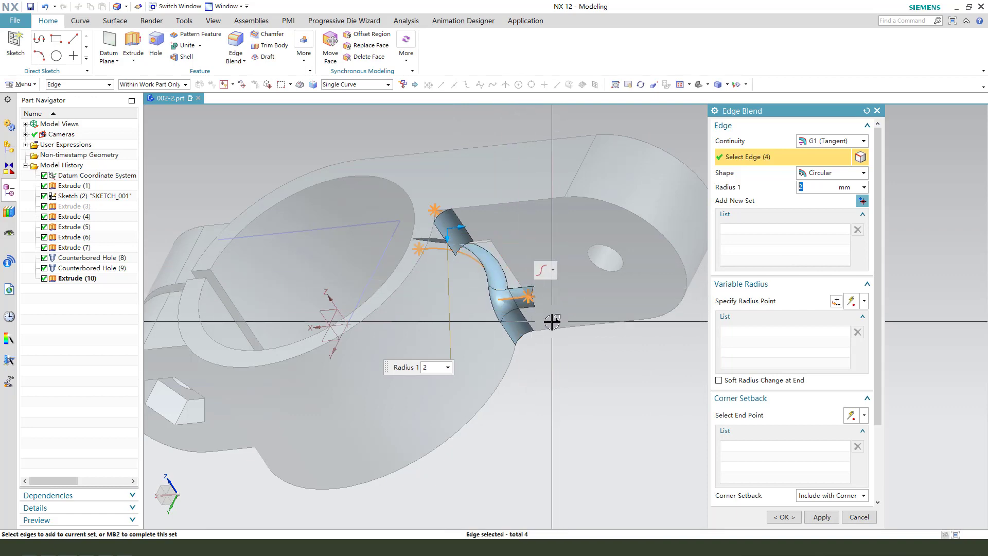
{"action": "middle_click_drag", "start_coordinate": [556, 320], "coordinate": [497, 284]}
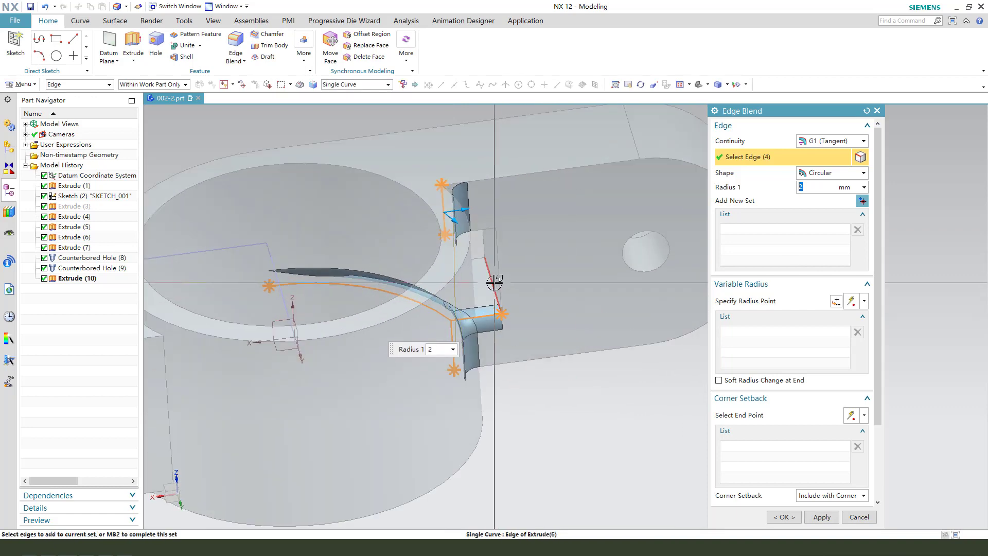
{"action": "left_click", "coordinate": [494, 282]}
{"action": "left_click", "coordinate": [498, 251]}
{"action": "left_click", "coordinate": [486, 229]}
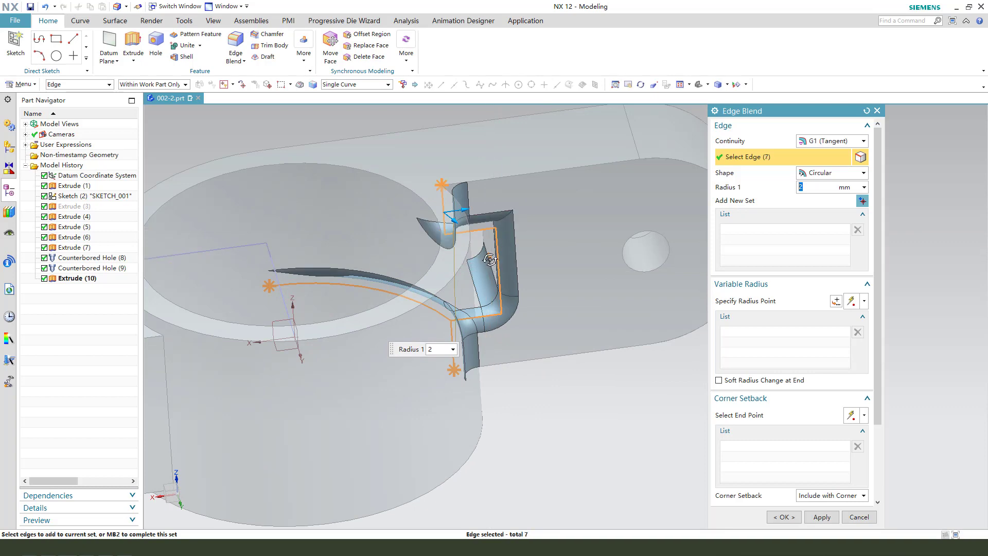
{"action": "middle_click_drag", "start_coordinate": [490, 253], "coordinate": [490, 282]}
{"action": "middle_click_drag", "start_coordinate": [524, 309], "coordinate": [510, 368]}
{"action": "left_click", "coordinate": [477, 205]}
{"action": "left_click", "coordinate": [515, 218]}
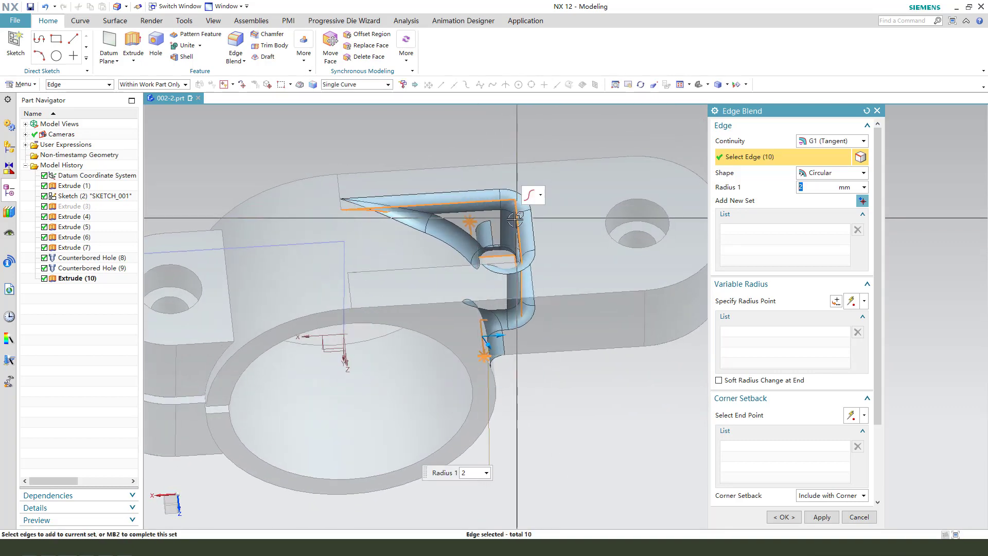
{"action": "left_click", "coordinate": [427, 267]}
{"action": "middle_click_drag", "start_coordinate": [460, 216], "coordinate": [479, 347]}
{"action": "left_click", "coordinate": [480, 348]}
Add the rounded outer face edges of the short clamp lugs using tangent-curve selection, and apply the 2 mm blend
{"action": "scroll", "coordinate": [411, 314], "scroll_direction": "down", "scroll_amount": 3}
{"action": "middle_click_drag", "start_coordinate": [597, 421], "coordinate": [573, 282]}
{"action": "scroll", "coordinate": [391, 304], "scroll_direction": "up", "scroll_amount": 2}
{"action": "left_click", "coordinate": [342, 287]}
{"action": "left_click", "coordinate": [298, 227]}
{"action": "left_click", "coordinate": [355, 84]}
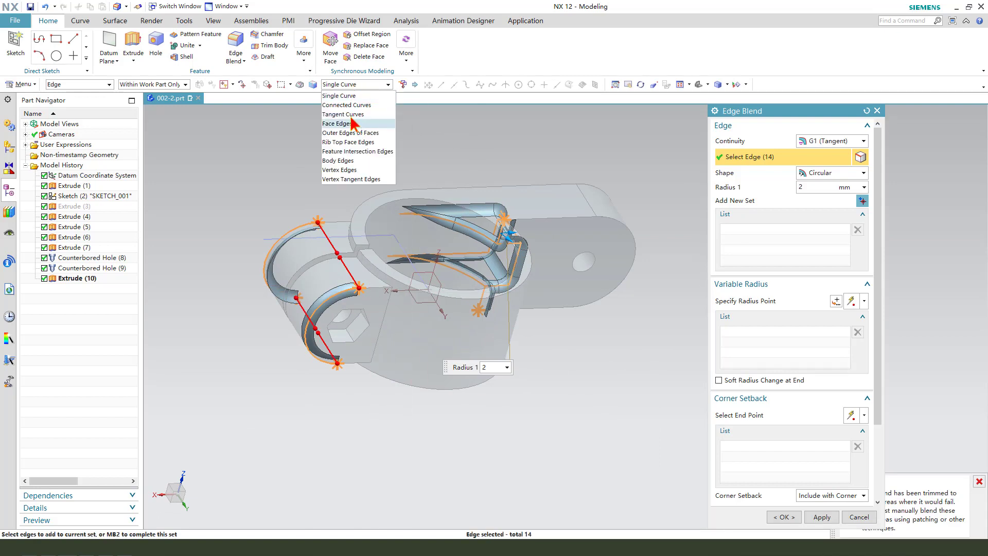
{"action": "left_click", "coordinate": [344, 114]}
{"action": "left_click", "coordinate": [367, 285]}
{"action": "middle_click_drag", "start_coordinate": [366, 286], "coordinate": [587, 356]}
{"action": "left_click", "coordinate": [827, 519]}
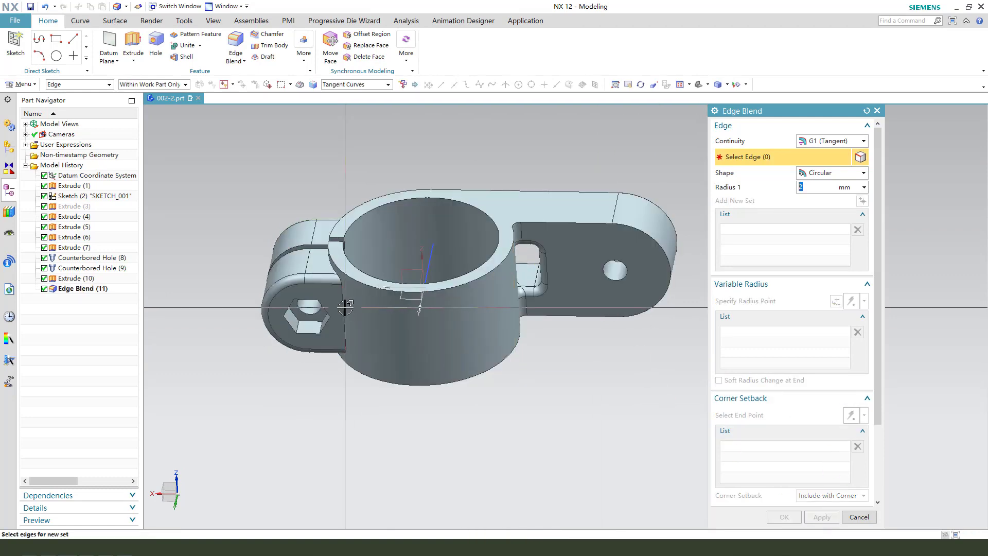
Apply a 2 mm edge blend to the edges where the short clamp lugs meet the ring
{"action": "middle_click_drag", "start_coordinate": [352, 301], "coordinate": [369, 309]}
{"action": "left_click", "coordinate": [369, 309]}
{"action": "middle_click_drag", "start_coordinate": [345, 186], "coordinate": [365, 274]}
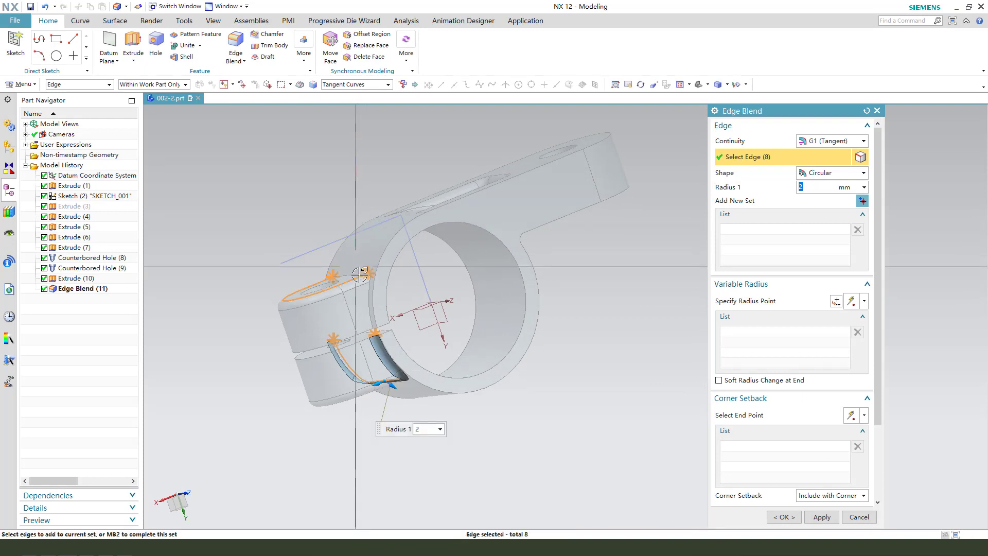
{"action": "left_click", "coordinate": [384, 245]}
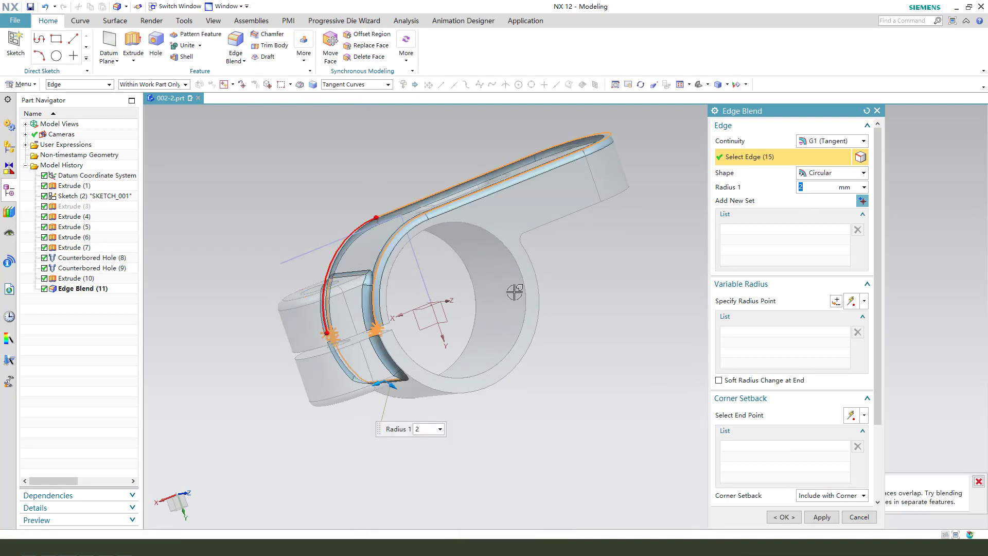
{"action": "middle_click_drag", "start_coordinate": [581, 342], "coordinate": [565, 334]}
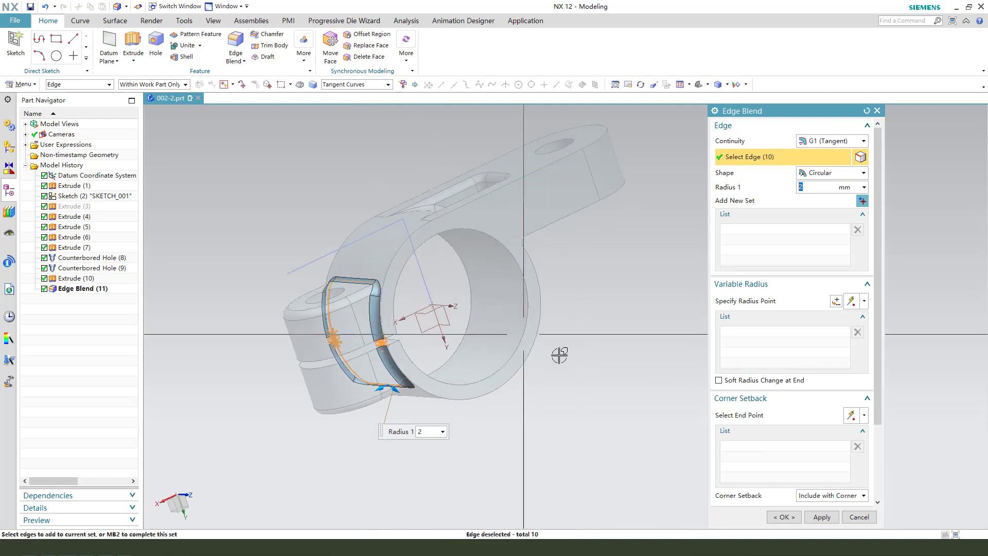
{"action": "middle_click_drag", "start_coordinate": [567, 360], "coordinate": [564, 333]}
{"action": "left_click", "coordinate": [822, 517]}
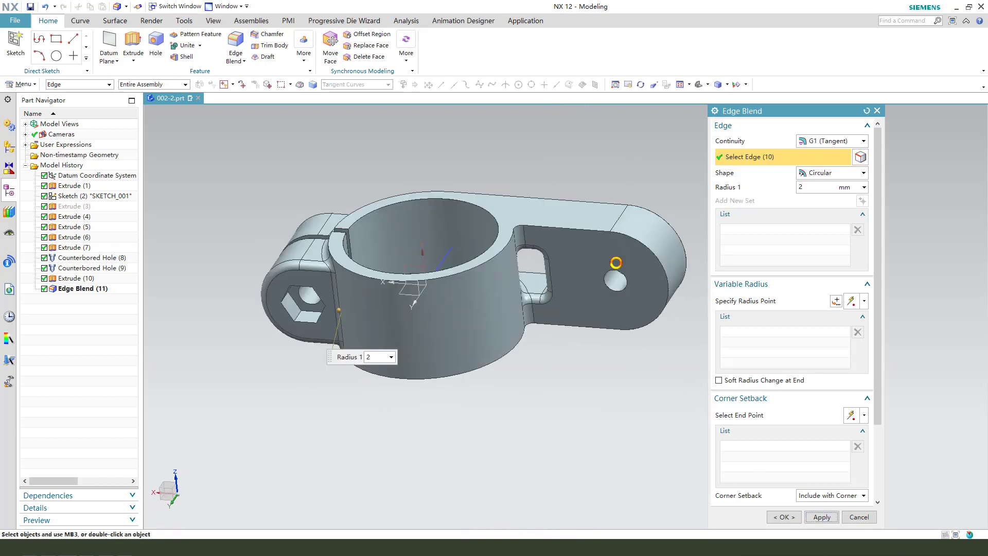
Blend the outer edges running around the ring and long arm on both sides with a 2 mm radius
{"action": "left_click", "coordinate": [671, 218]}
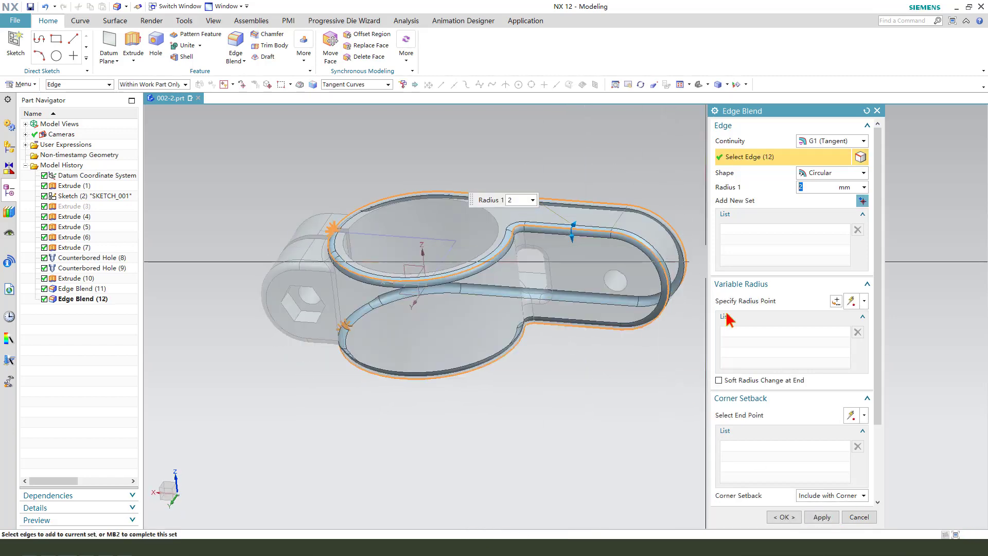
{"action": "left_click", "coordinate": [782, 517]}
{"action": "middle_click_drag", "start_coordinate": [536, 358], "coordinate": [518, 375]}
{"action": "key", "text": "ctrl+j"}
{"action": "left_click", "coordinate": [628, 314]}
{"action": "middle_click", "coordinate": [640, 224]}
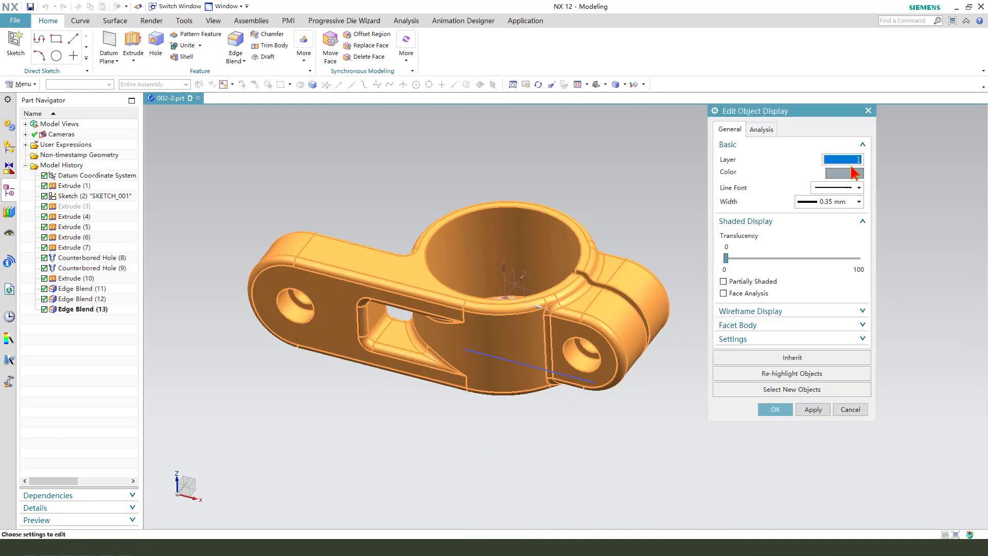
{"action": "left_click", "coordinate": [852, 175]}
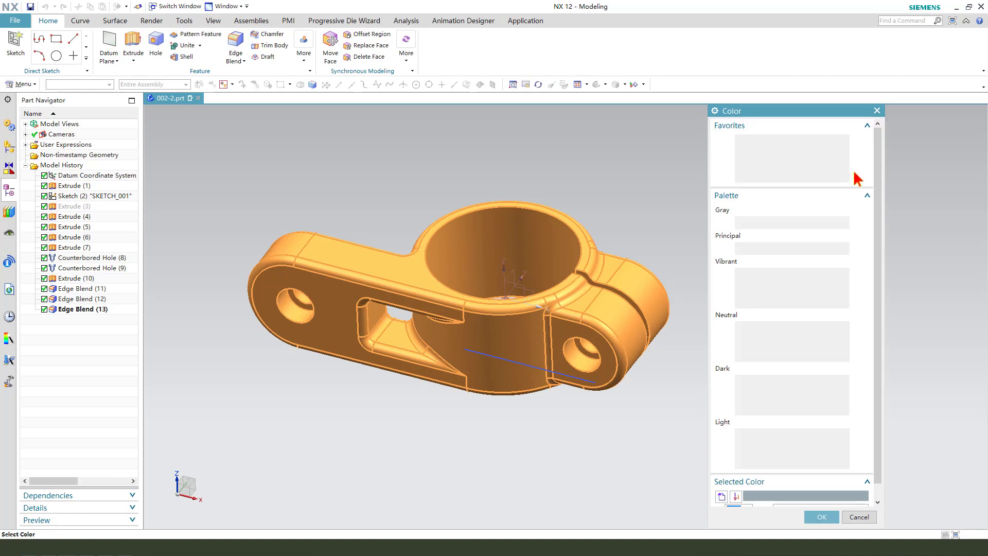
{"action": "left_click", "coordinate": [876, 109]}
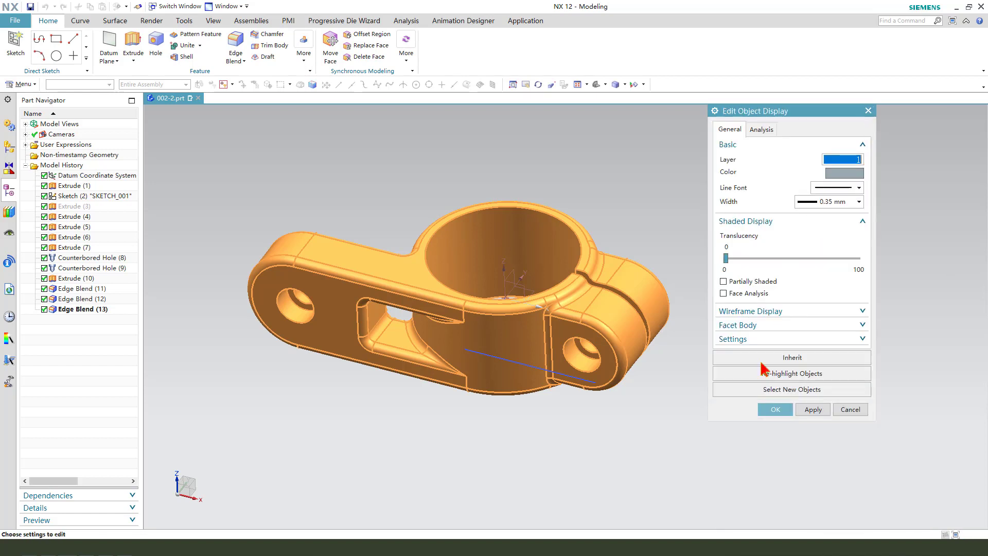
{"action": "left_click", "coordinate": [849, 409]}
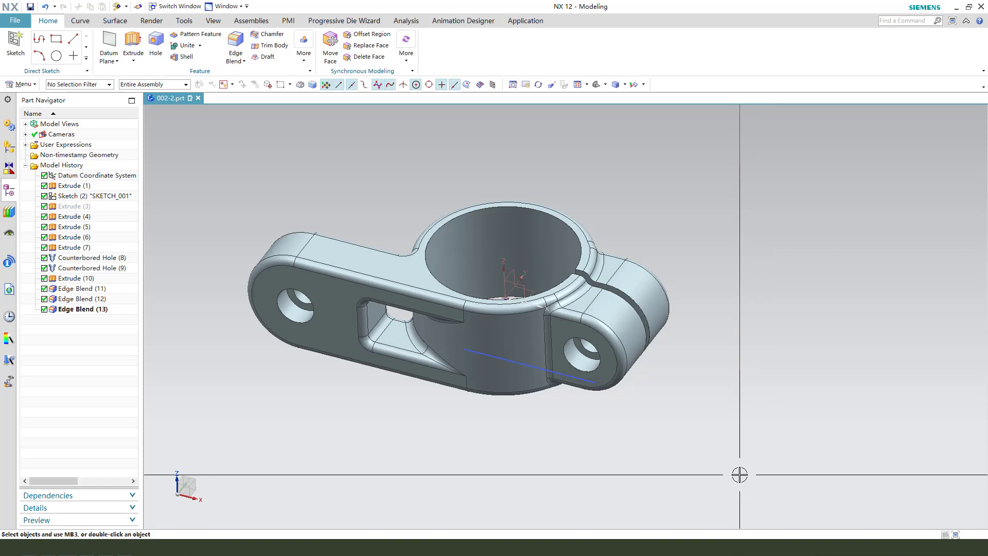
Change the display color of the whole clamp bracket body to green
{"action": "key", "text": "ctrl+j"}
{"action": "left_click", "coordinate": [626, 336]}
{"action": "middle_click", "coordinate": [675, 413]}
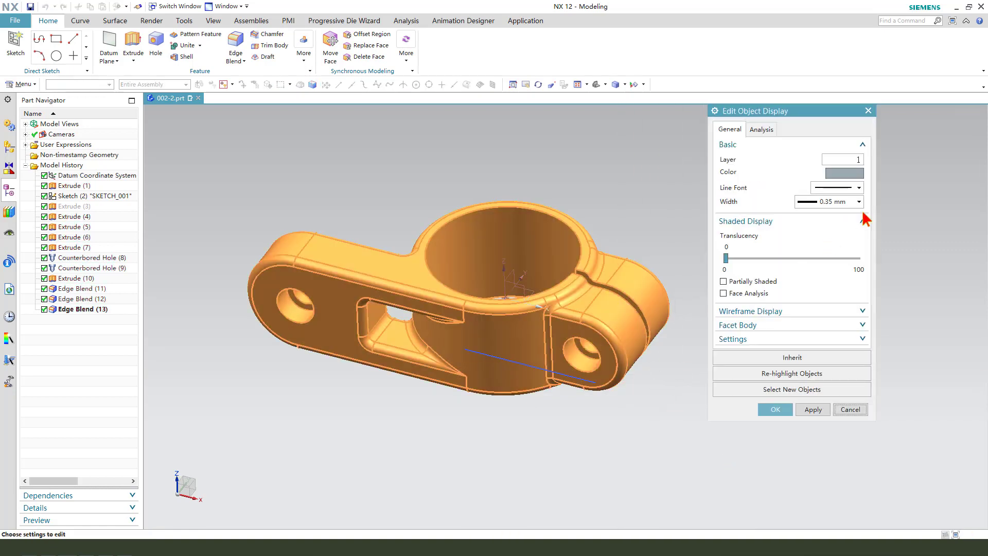
{"action": "left_click", "coordinate": [844, 173]}
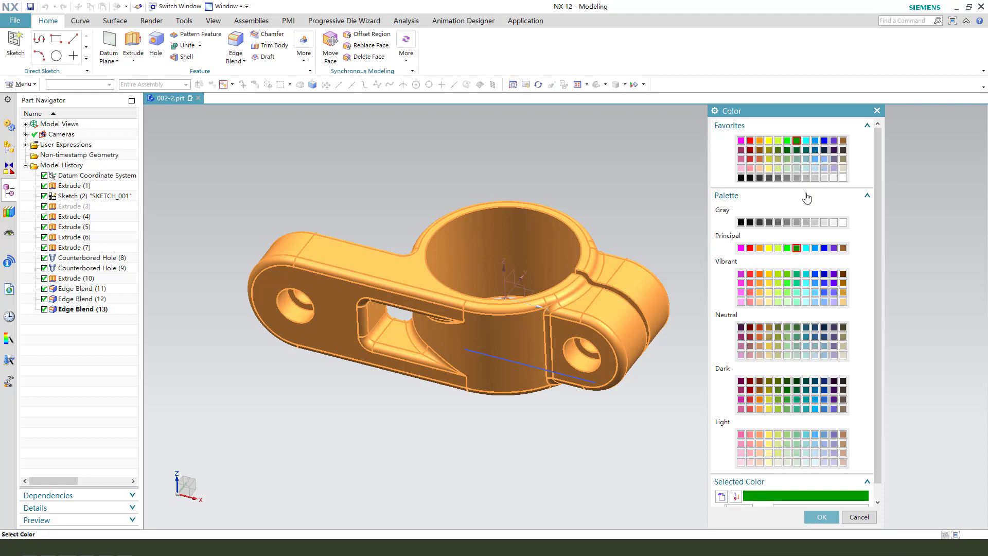
{"action": "middle_click", "coordinate": [673, 394]}
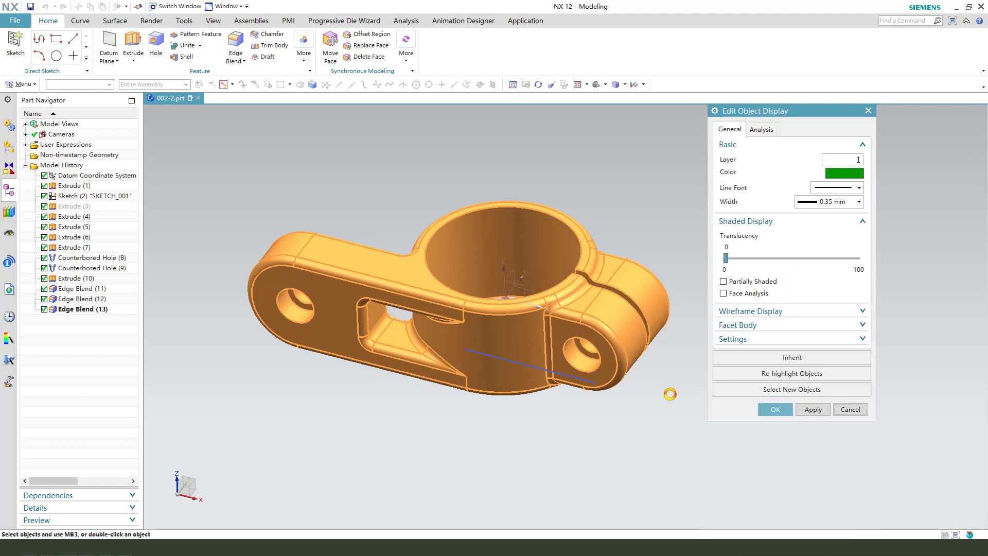
{"action": "middle_click", "coordinate": [677, 399]}
Hide the construction sketch line on the ring's outer face
{"action": "left_click", "coordinate": [587, 380]}
{"action": "key", "text": "ctrl+b"}
{"action": "mouse_move", "coordinate": [653, 441]}
{"action": "middle_mouse_down"}
{"action": "mouse_move", "coordinate": [655, 430]}
{"action": "mouse_move", "coordinate": [643, 452]}
{"action": "middle_mouse_up"}
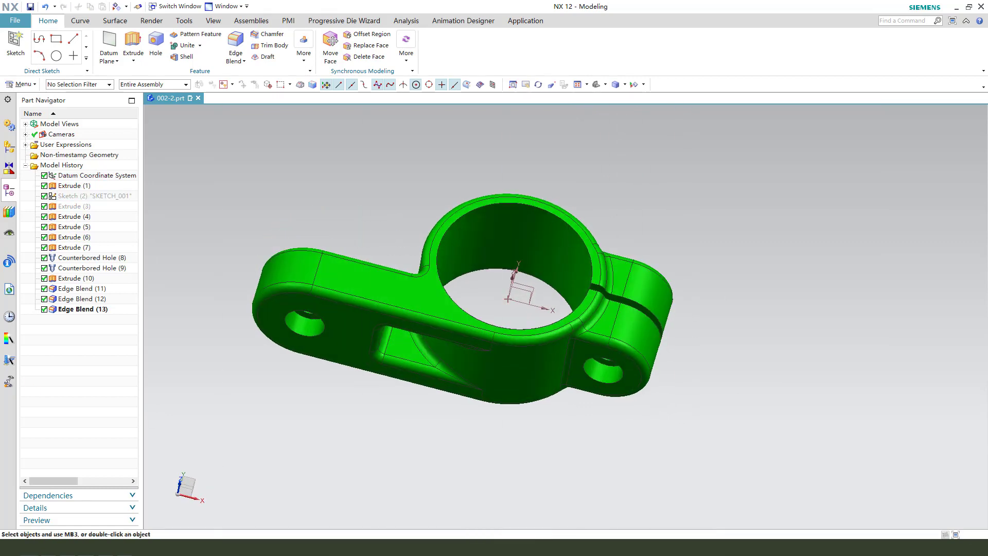
Review the Phase 2 drawing's revision clouds for the angled arm and slot, and save the bracket part
{"action": "key", "text": "alt+Tab"}
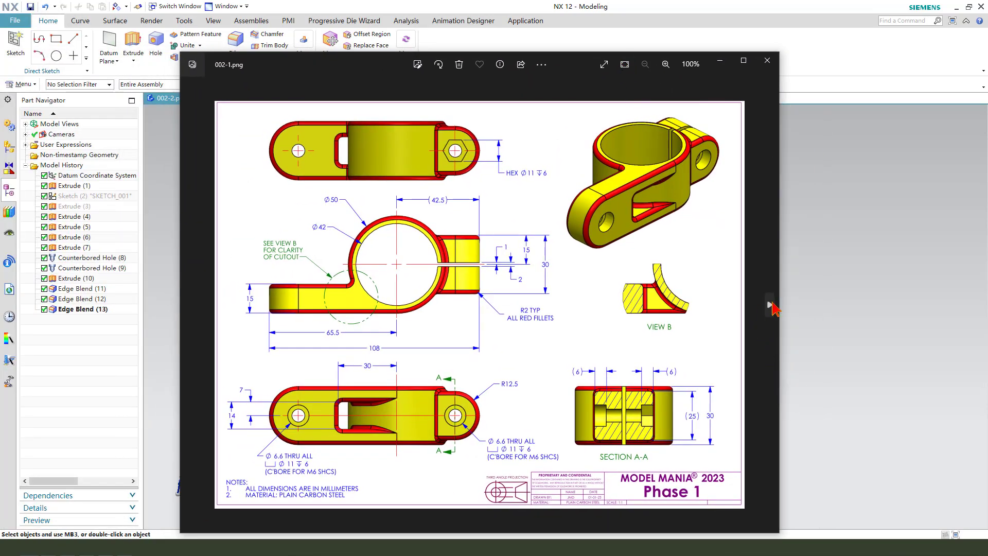
{"action": "left_click", "coordinate": [771, 306]}
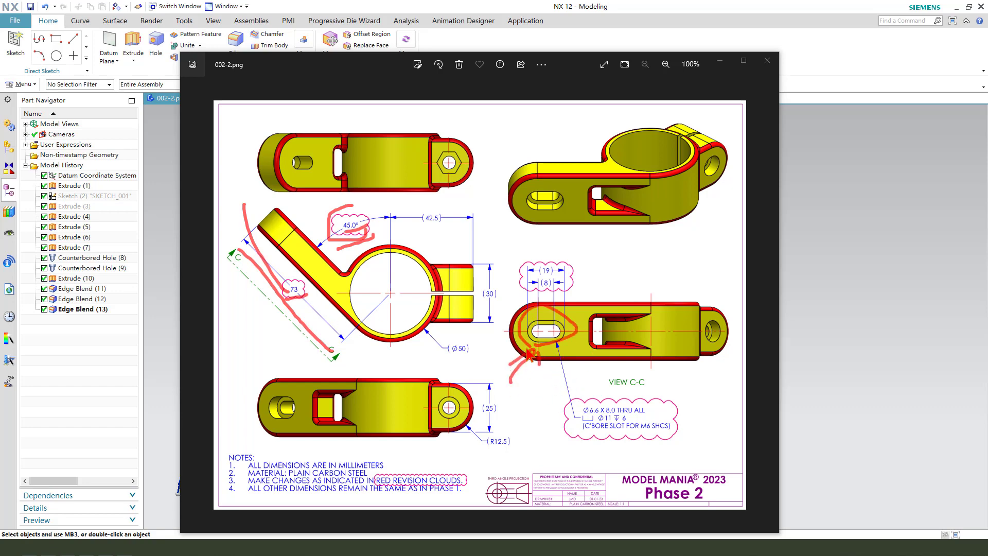
{"action": "key", "text": "Escape"}
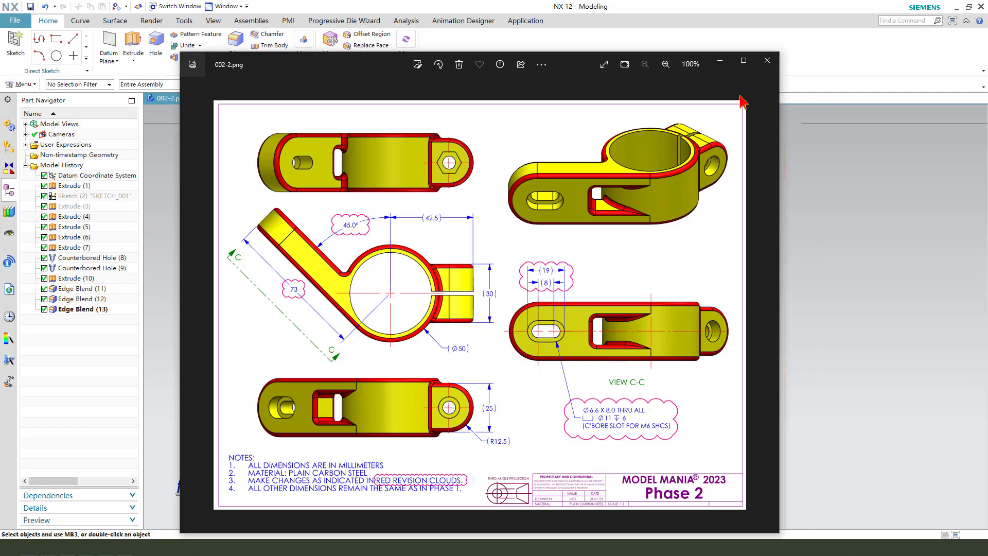
{"action": "left_click", "coordinate": [719, 60]}
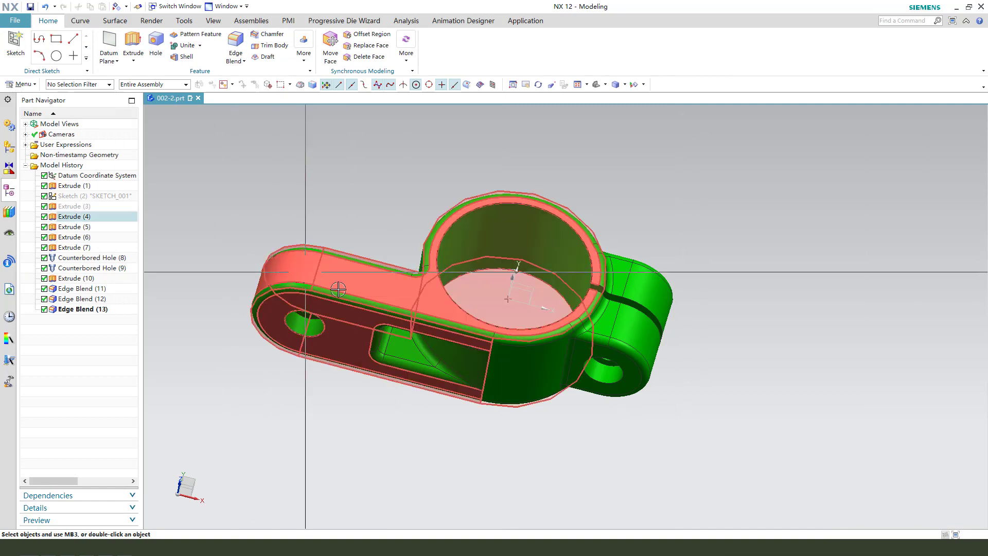
{"action": "middle_click_drag", "start_coordinate": [338, 288], "coordinate": [295, 242]}
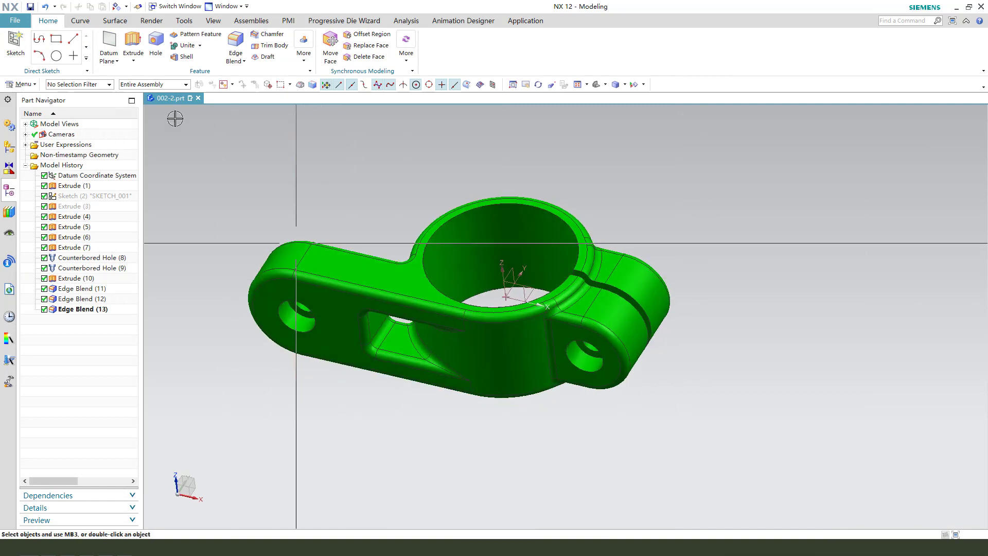
{"action": "left_click", "coordinate": [29, 7]}
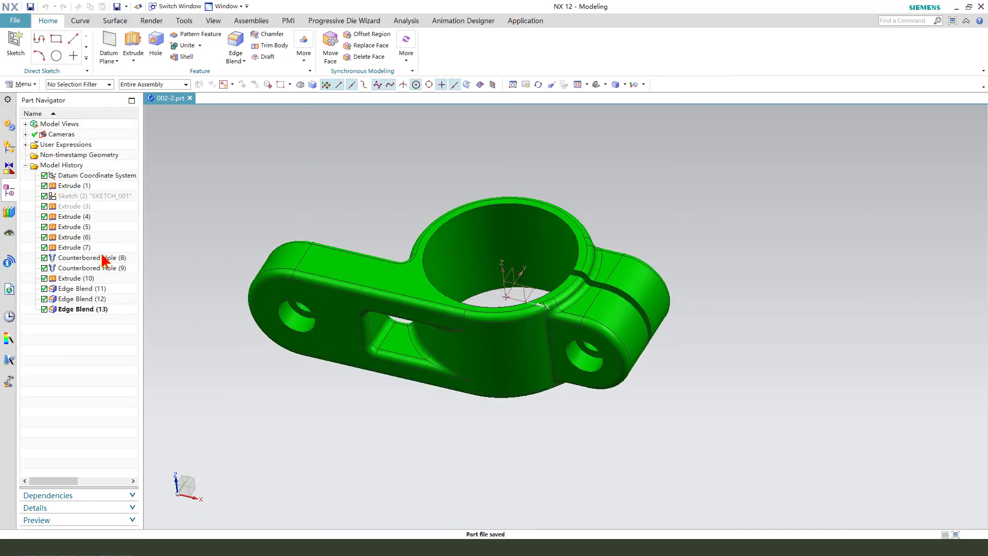
Suppress the features from Extrude (4) through Edge Blend (13), leaving the base cylinder, SKETCH_001 and Extrude (3) active
{"action": "left_click", "coordinate": [121, 206]}
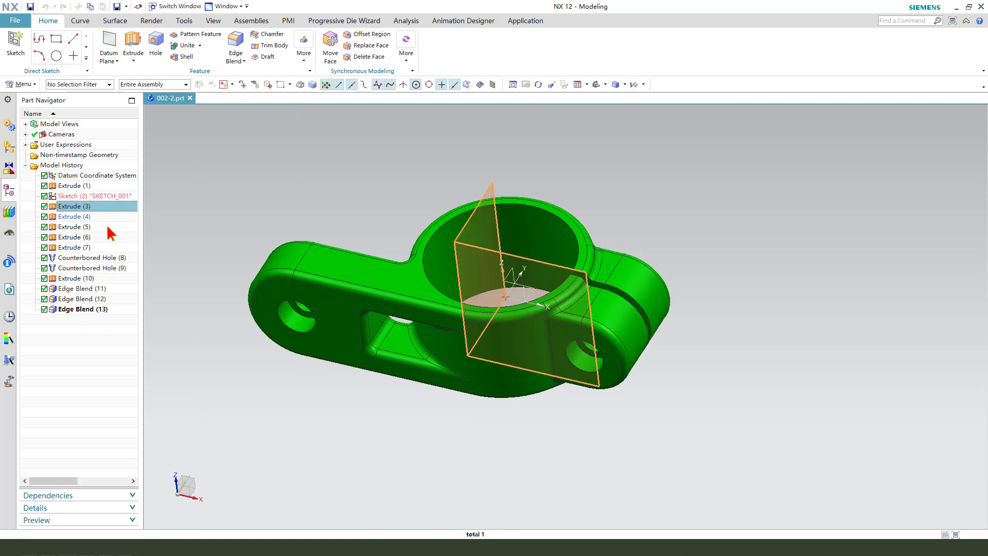
{"action": "left_click", "coordinate": [42, 216]}
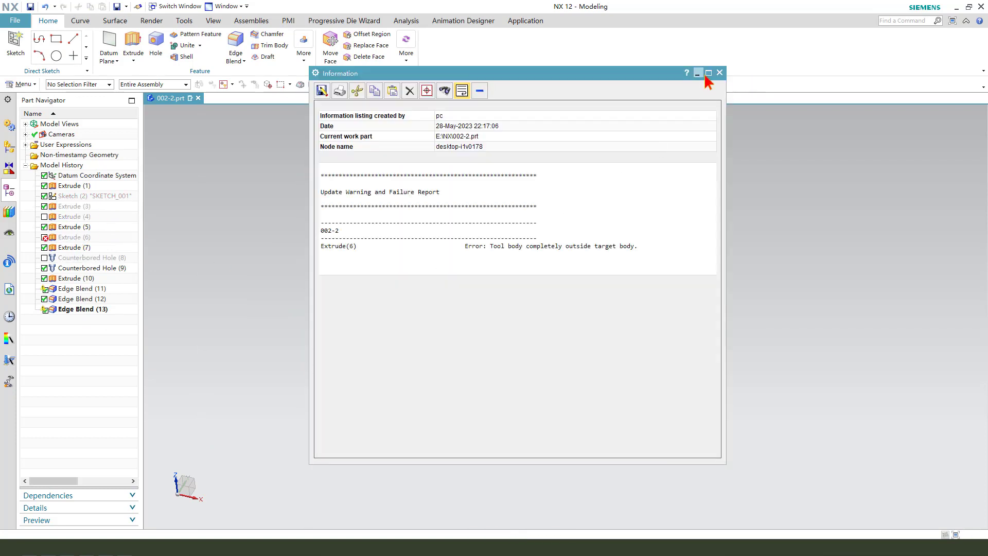
{"action": "left_click", "coordinate": [719, 73]}
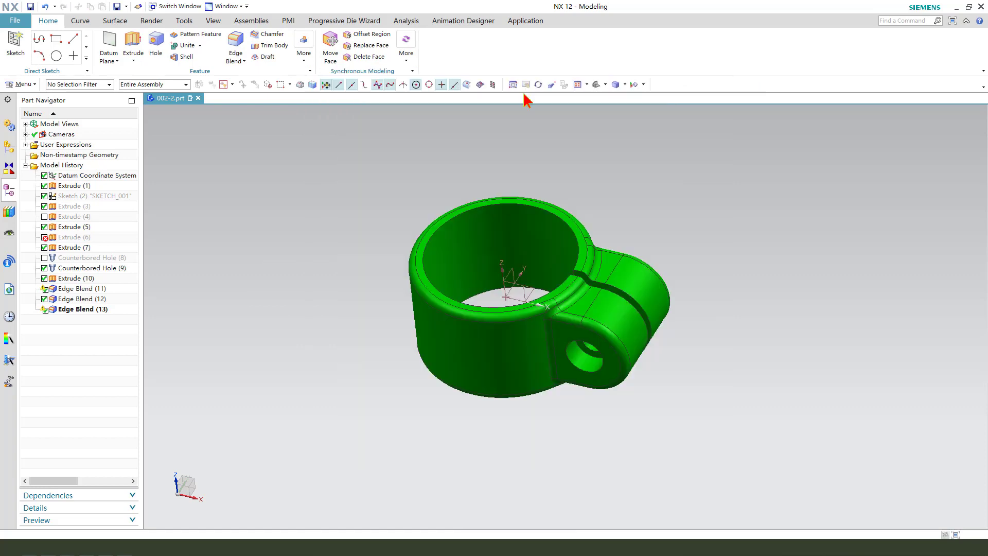
{"action": "left_click", "coordinate": [85, 207]}
{"action": "left_click", "coordinate": [94, 307], "text": "shift"}
{"action": "left_click", "coordinate": [45, 206]}
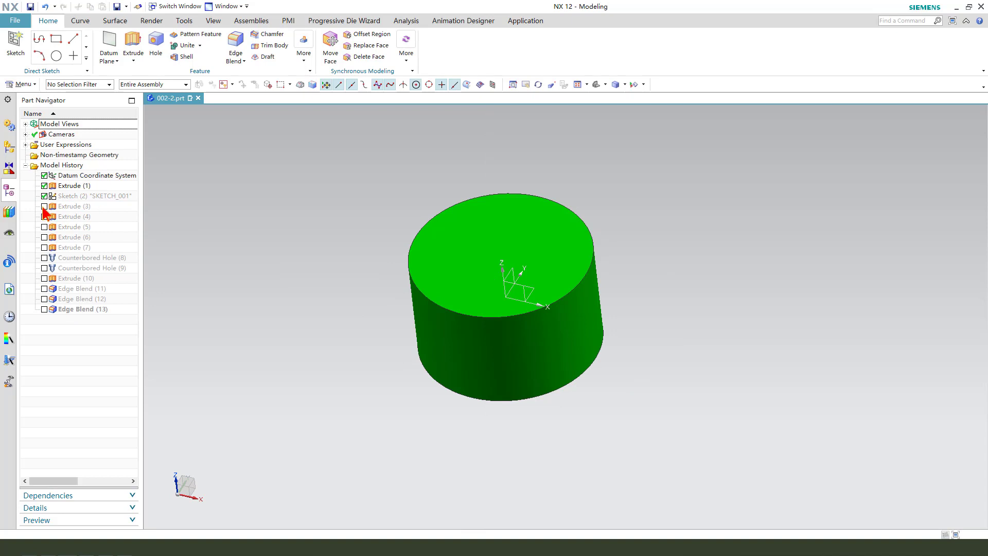
Edit SKETCH_001 to set the reference line's angular dimension to 45°, and finish the sketch
{"action": "double_click", "coordinate": [77, 196]}
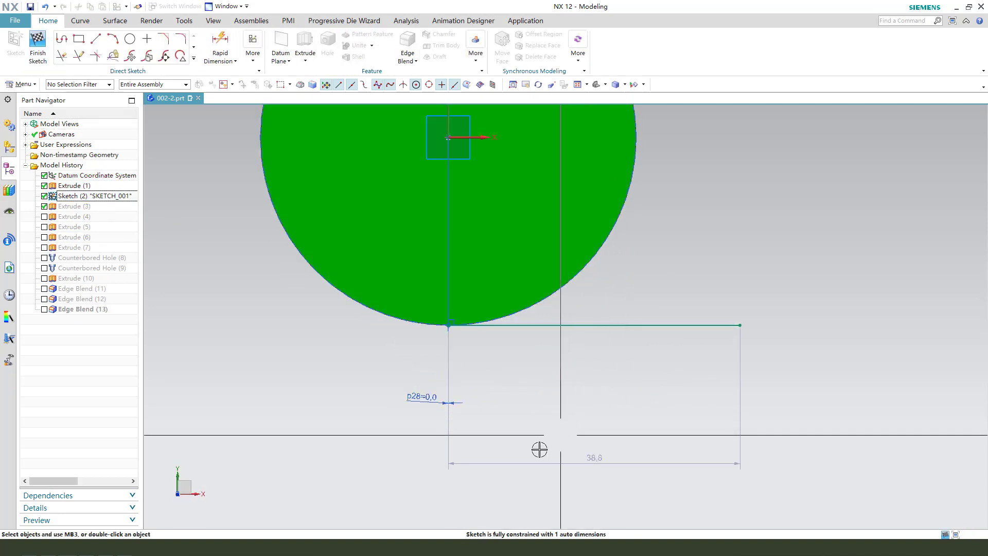
{"action": "double_click", "coordinate": [420, 402]}
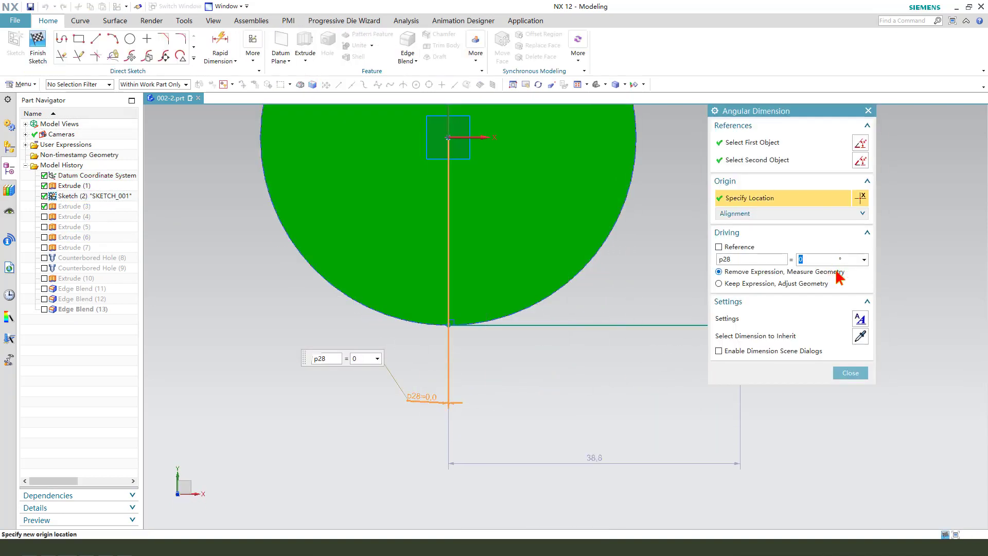
{"action": "middle_click", "coordinate": [636, 371]}
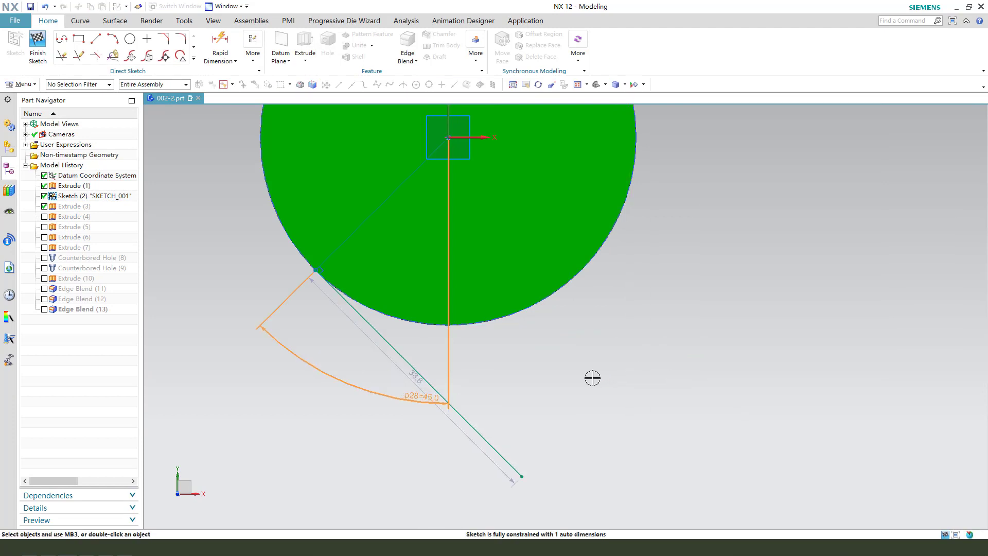
{"action": "scroll", "coordinate": [591, 377], "scroll_direction": "down", "scroll_amount": 3}
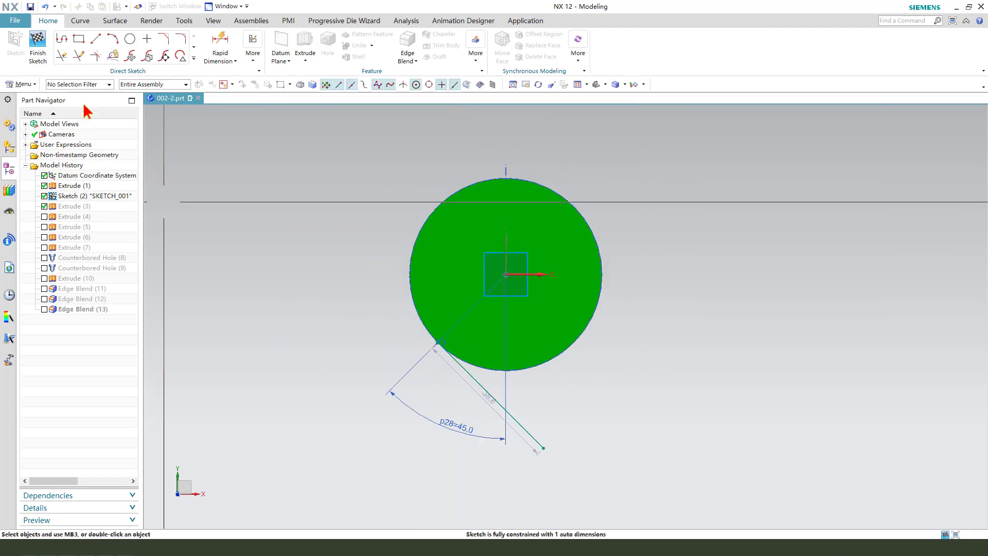
{"action": "left_click", "coordinate": [37, 52]}
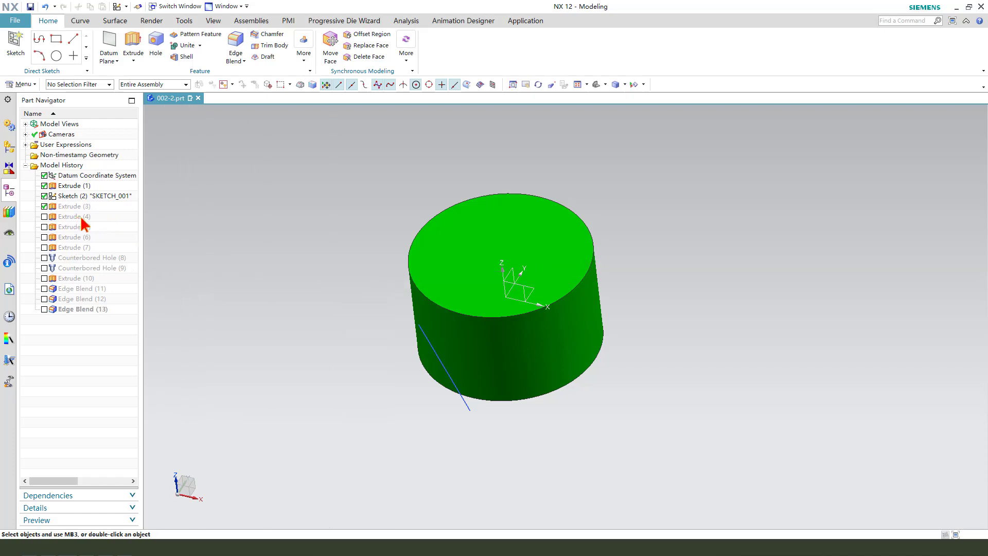
Unsuppress the long arm's Extrude (4) and set its section sketch's overall length to 73 mm
{"action": "left_click", "coordinate": [44, 216]}
{"action": "middle_click_drag", "start_coordinate": [432, 288], "coordinate": [377, 302]}
{"action": "double_click", "coordinate": [72, 206]}
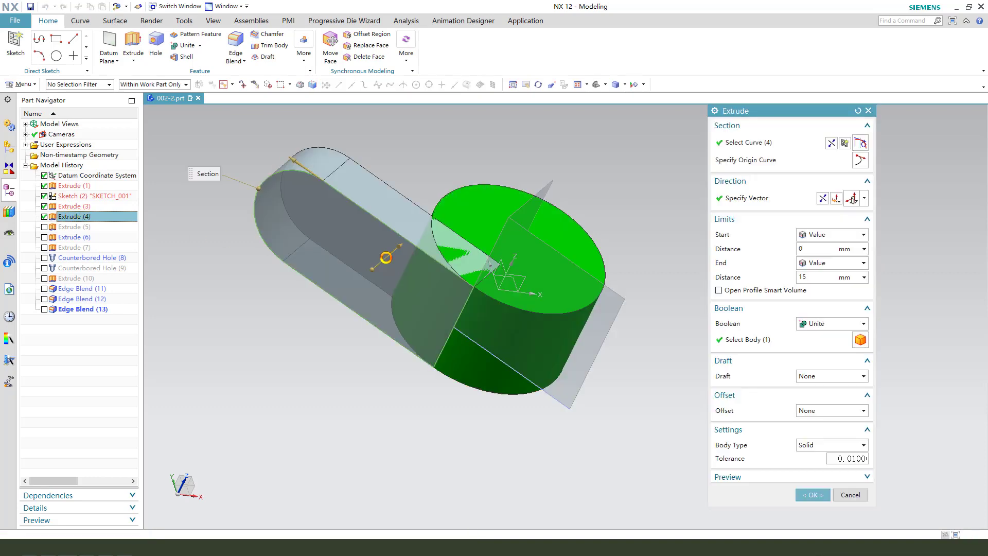
{"action": "left_click", "coordinate": [845, 143]}
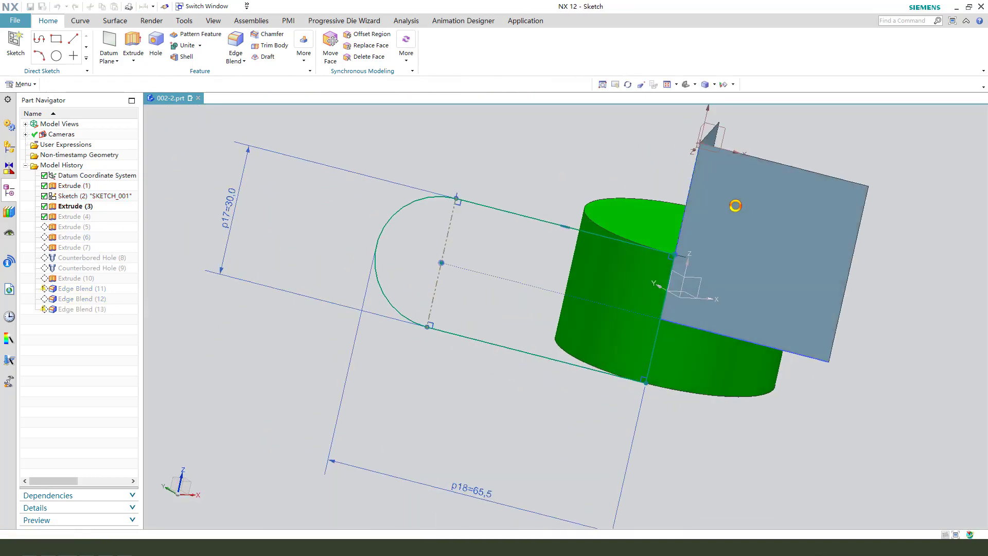
{"action": "double_click", "coordinate": [663, 466]}
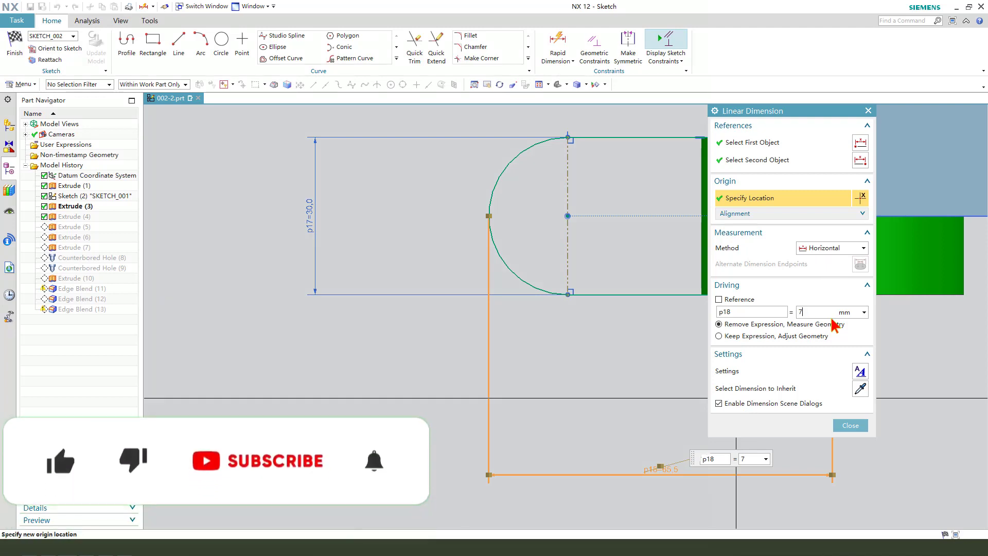
{"action": "type", "text": "73"}
{"action": "key", "text": "Return"}
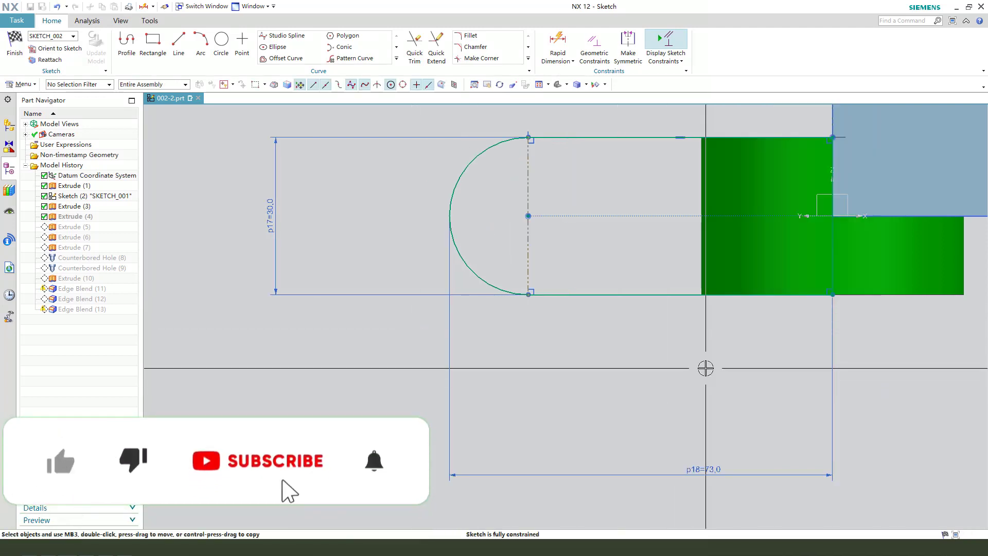
{"action": "left_click", "coordinate": [14, 45]}
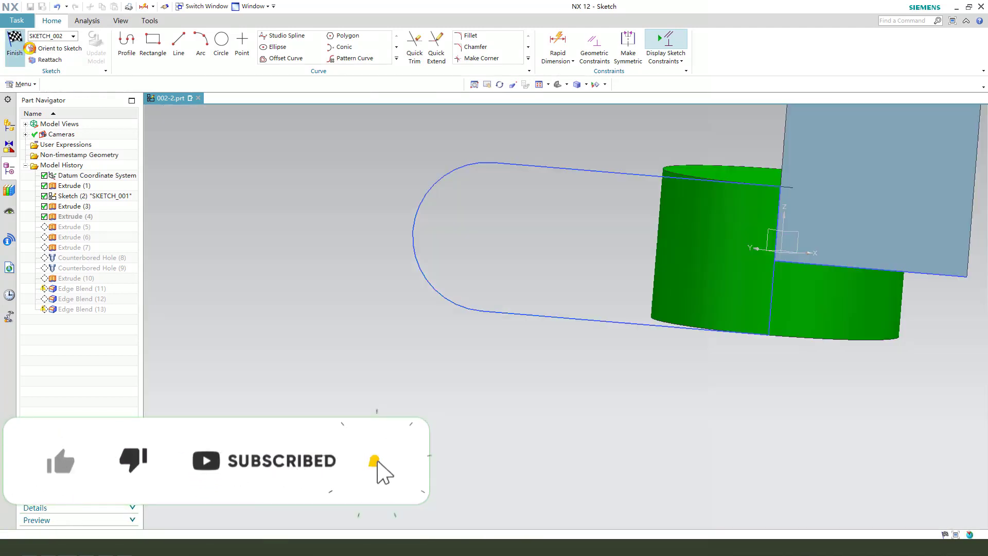
{"action": "middle_click", "coordinate": [304, 395]}
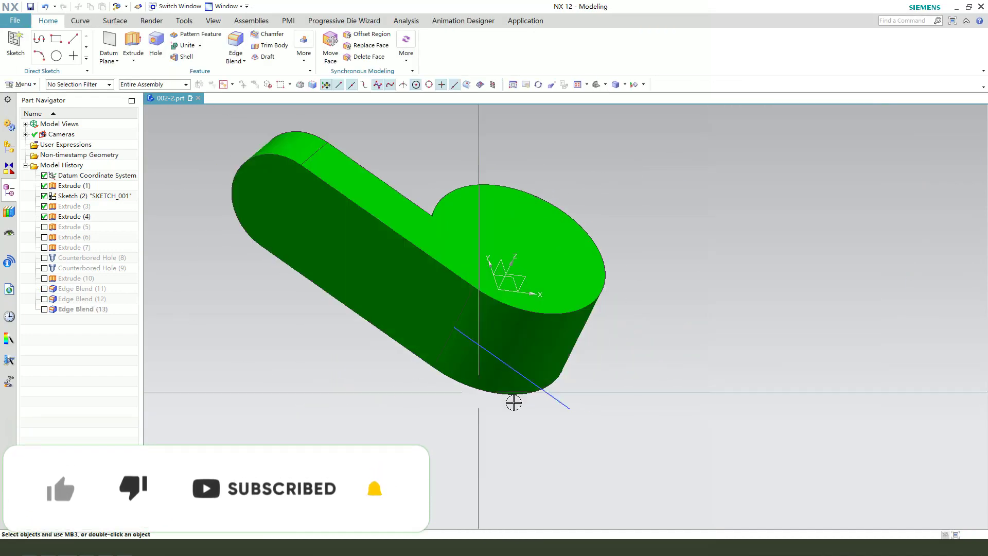
{"action": "middle_click_drag", "start_coordinate": [525, 410], "coordinate": [506, 417]}
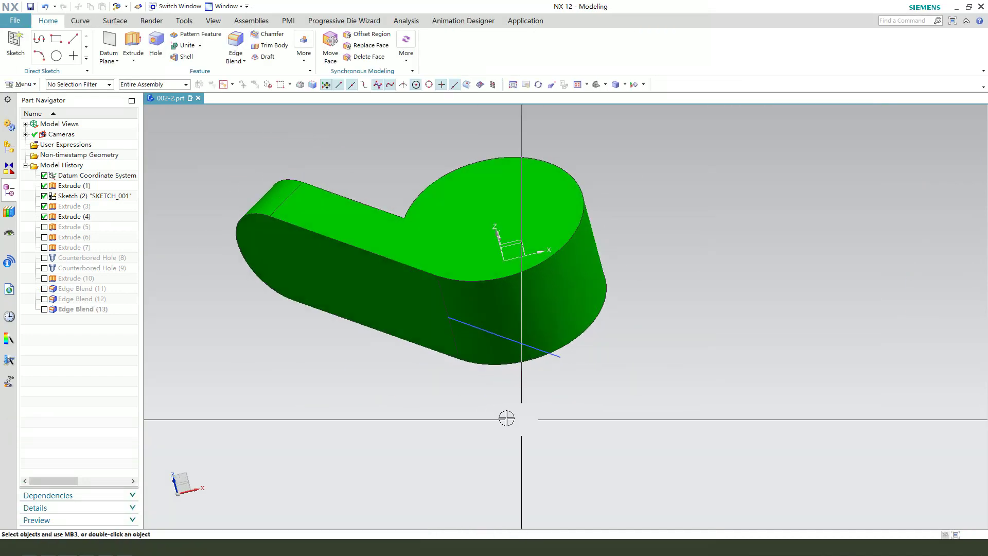
Unsuppress Extrude (5), (6) and (7) to restore the clamp lug, window pocket, bore and slit
{"action": "left_click", "coordinate": [44, 226]}
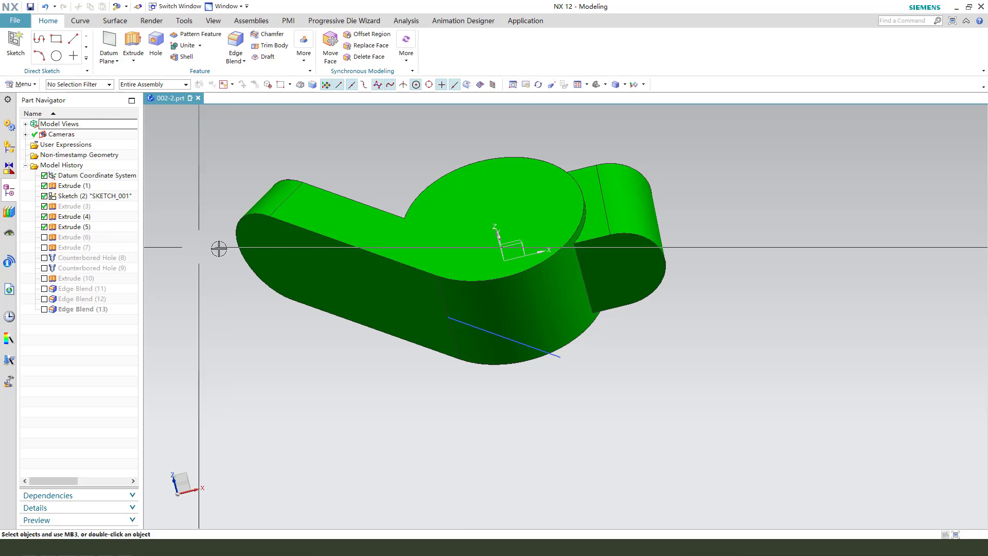
{"action": "left_click", "coordinate": [44, 236]}
{"action": "left_click", "coordinate": [44, 247]}
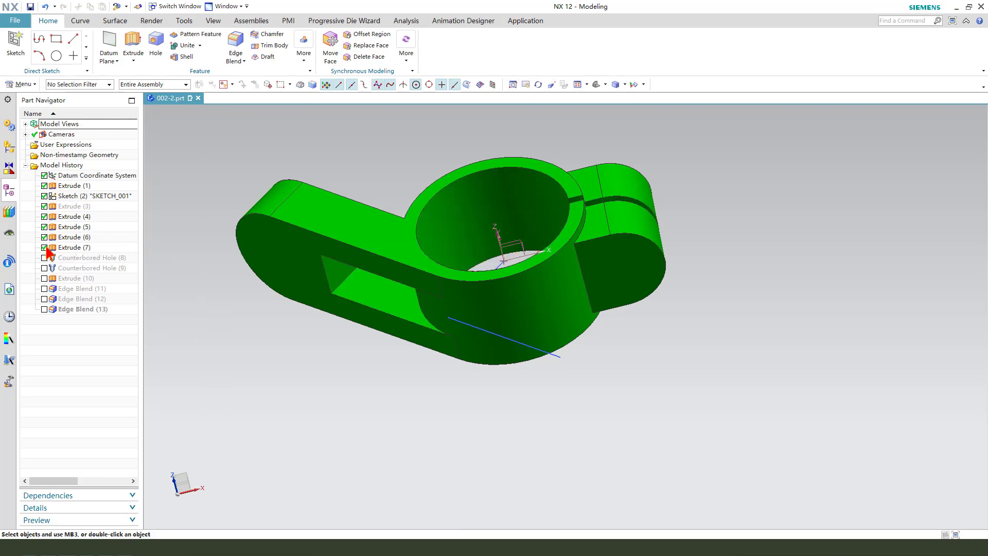
{"action": "middle_click_drag", "start_coordinate": [384, 329], "coordinate": [391, 308]}
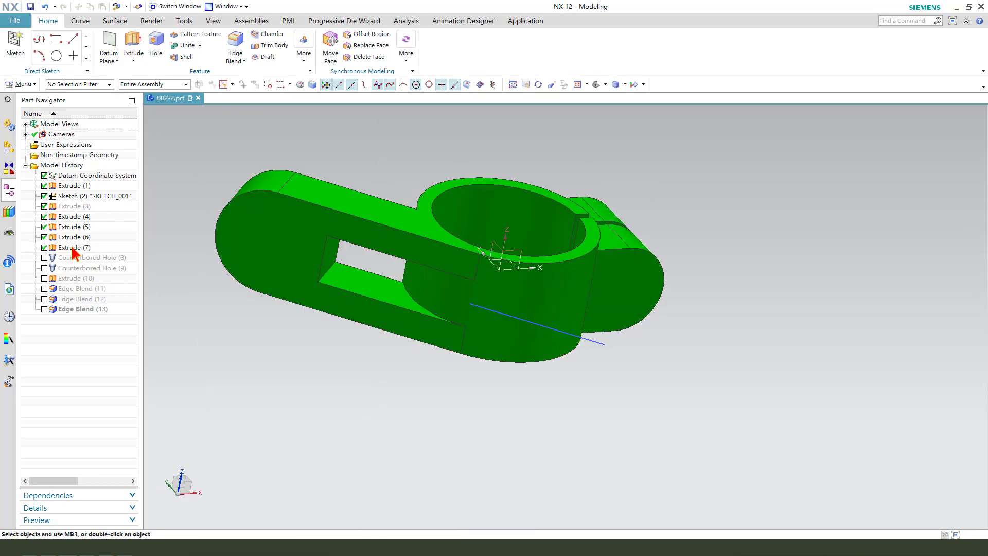
Open the section sketch of the window cutout, Extrude (6), and delete its horizontal 30 mm dimension
{"action": "left_click", "coordinate": [51, 238]}
{"action": "double_click", "coordinate": [56, 238]}
{"action": "left_click", "coordinate": [845, 143]}
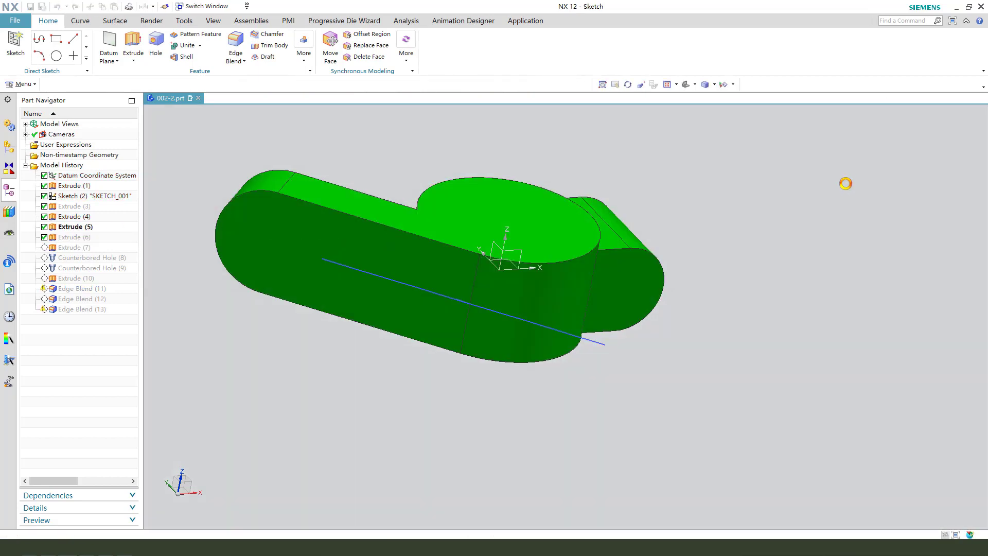
{"action": "scroll", "coordinate": [676, 364], "scroll_direction": "up", "scroll_amount": 1}
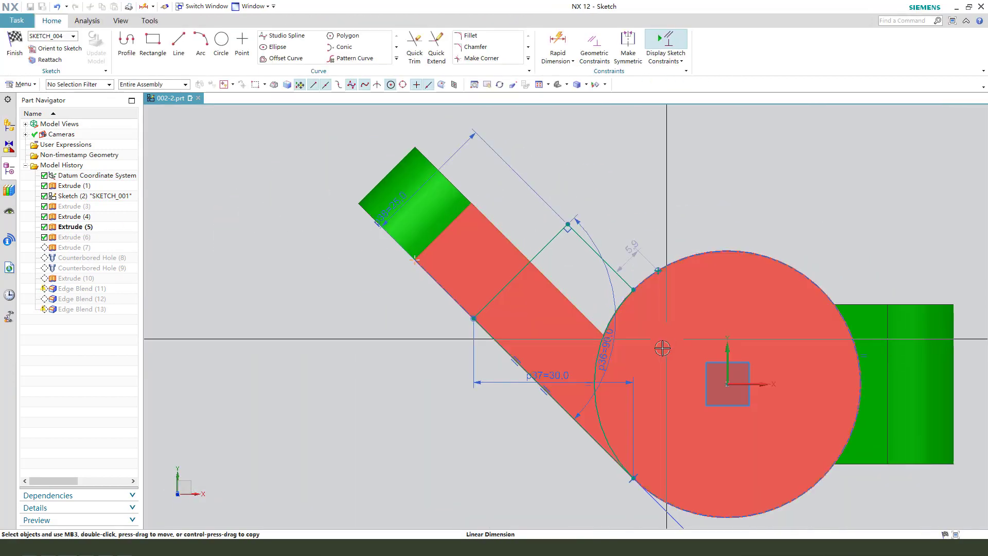
{"action": "left_click", "coordinate": [553, 377]}
{"action": "key", "text": "Delete"}
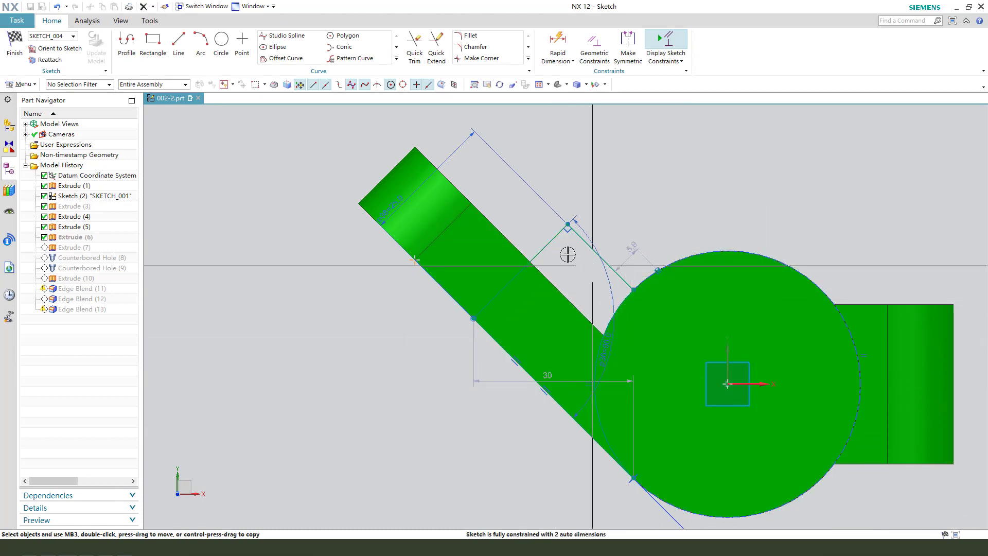
Dimension the cutout's end line 30 mm from the ring center along the angled arm, and update the extrude
{"action": "left_click", "coordinate": [556, 236]}
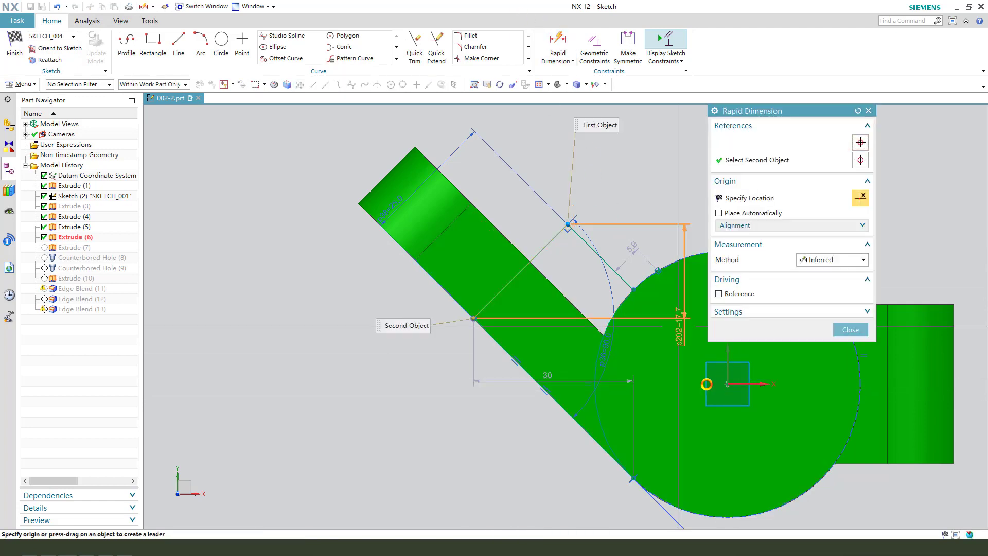
{"action": "left_click", "coordinate": [582, 394]}
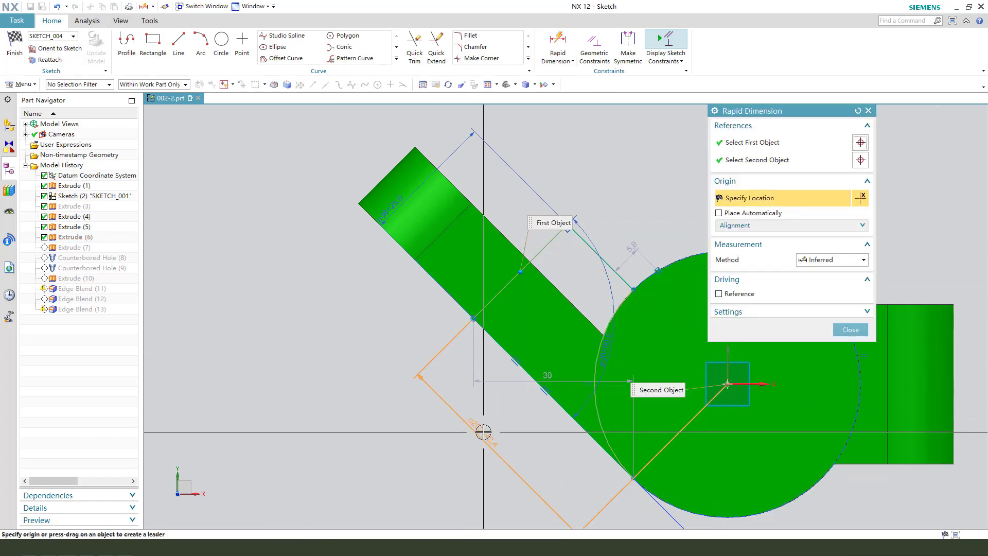
{"action": "left_click", "coordinate": [389, 433]}
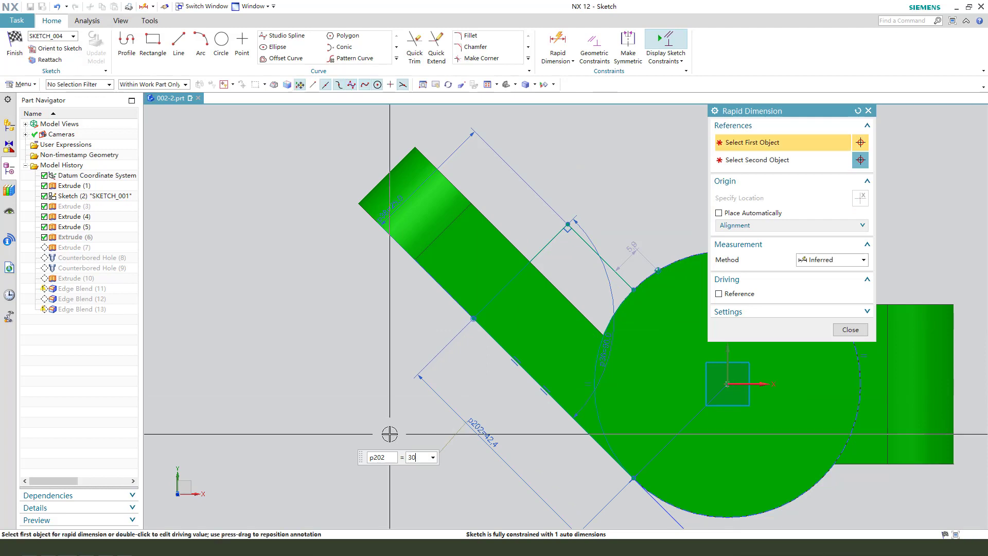
{"action": "key", "text": "Return"}
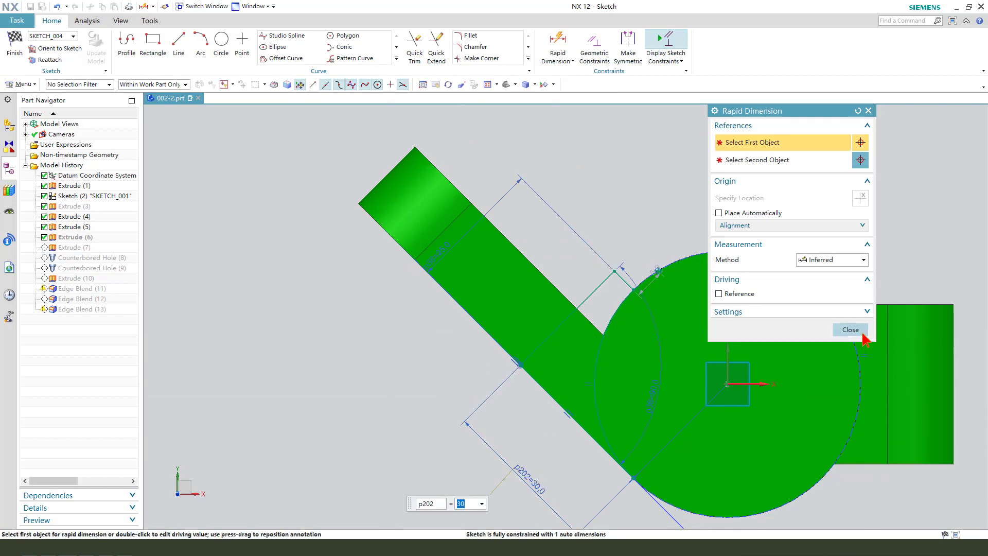
{"action": "left_click", "coordinate": [863, 334]}
{"action": "left_click_drag", "start_coordinate": [512, 193], "coordinate": [566, 264]}
{"action": "left_click", "coordinate": [14, 46]}
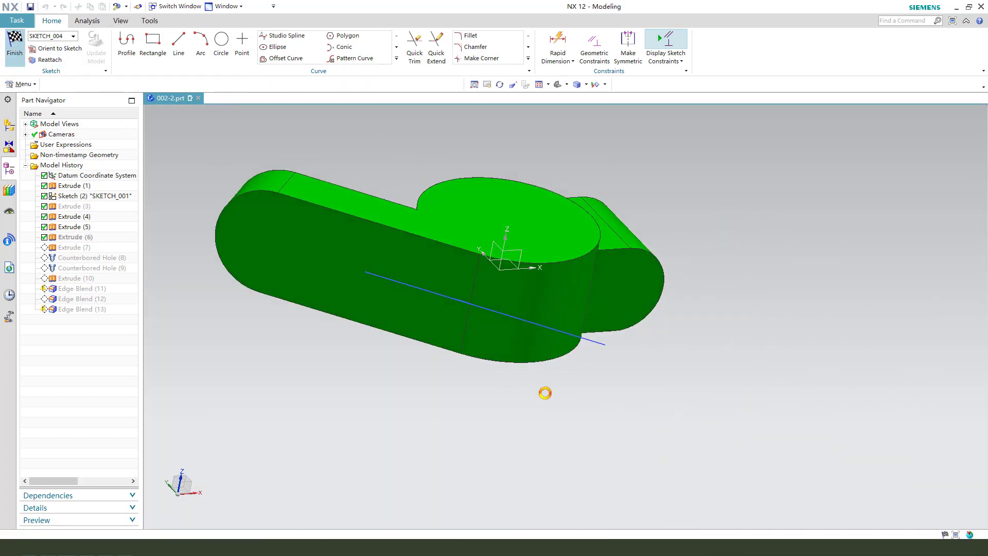
{"action": "left_click", "coordinate": [807, 466]}
Unsuppress both counterbored holes, Extrude (10) and the three edge blends
{"action": "middle_click_drag", "start_coordinate": [443, 373], "coordinate": [441, 368]}
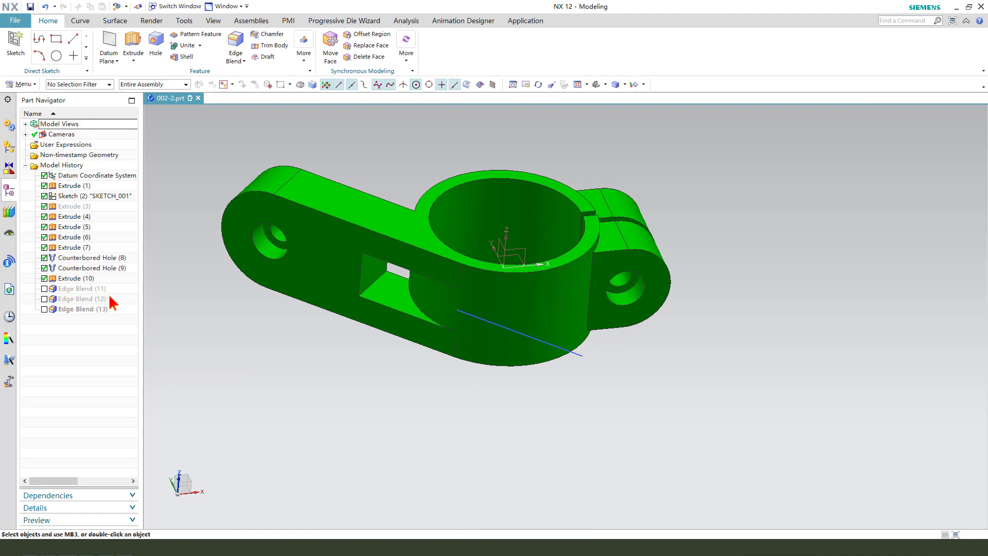
{"action": "middle_click_drag", "start_coordinate": [201, 319], "coordinate": [507, 393]}
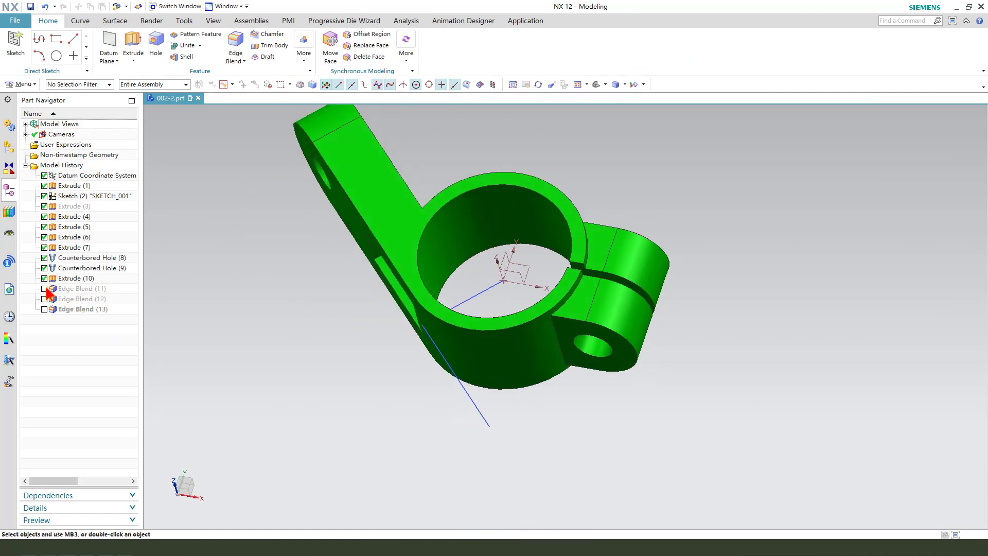
{"action": "left_click", "coordinate": [44, 309]}
{"action": "middle_click_drag", "start_coordinate": [425, 357], "coordinate": [502, 388]}
Hide the construction sketch and the datum coordinate system, and inspect the bracket's angled arm
{"action": "left_click", "coordinate": [608, 402]}
{"action": "key", "text": "ctrl+b"}
{"action": "left_click", "coordinate": [506, 273]}
{"action": "key", "text": "ctrl+b"}
{"action": "mouse_move", "coordinate": [540, 359]}
{"action": "middle_mouse_down"}
{"action": "mouse_move", "coordinate": [565, 276]}
{"action": "mouse_move", "coordinate": [565, 419]}
{"action": "mouse_move", "coordinate": [556, 383]}
{"action": "mouse_move", "coordinate": [494, 353]}
{"action": "mouse_move", "coordinate": [502, 352]}
{"action": "mouse_move", "coordinate": [503, 271]}
{"action": "mouse_move", "coordinate": [516, 397]}
{"action": "mouse_move", "coordinate": [500, 329]}
{"action": "mouse_move", "coordinate": [456, 441]}
{"action": "mouse_move", "coordinate": [464, 322]}
{"action": "middle_mouse_up"}
{"action": "middle_click_drag", "start_coordinate": [456, 359], "coordinate": [670, 416]}
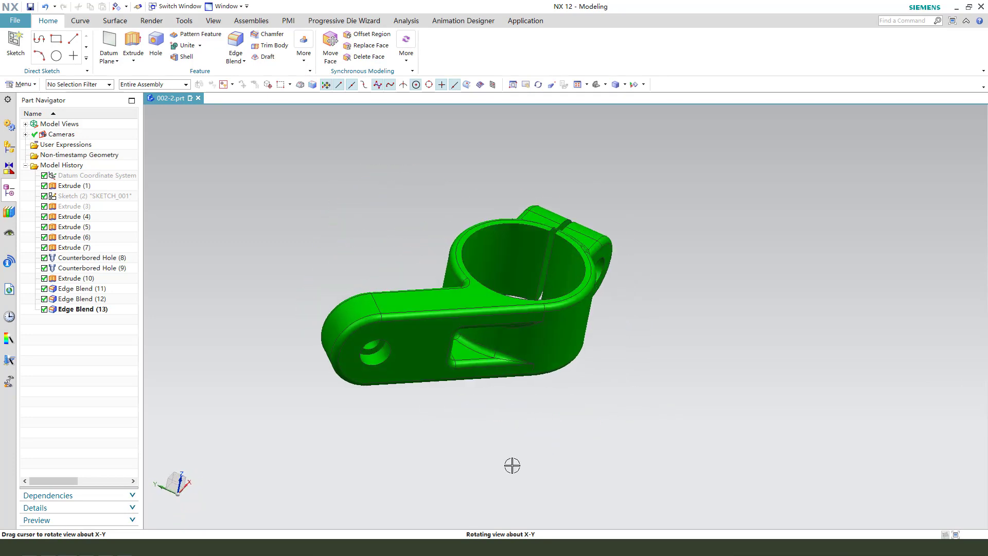